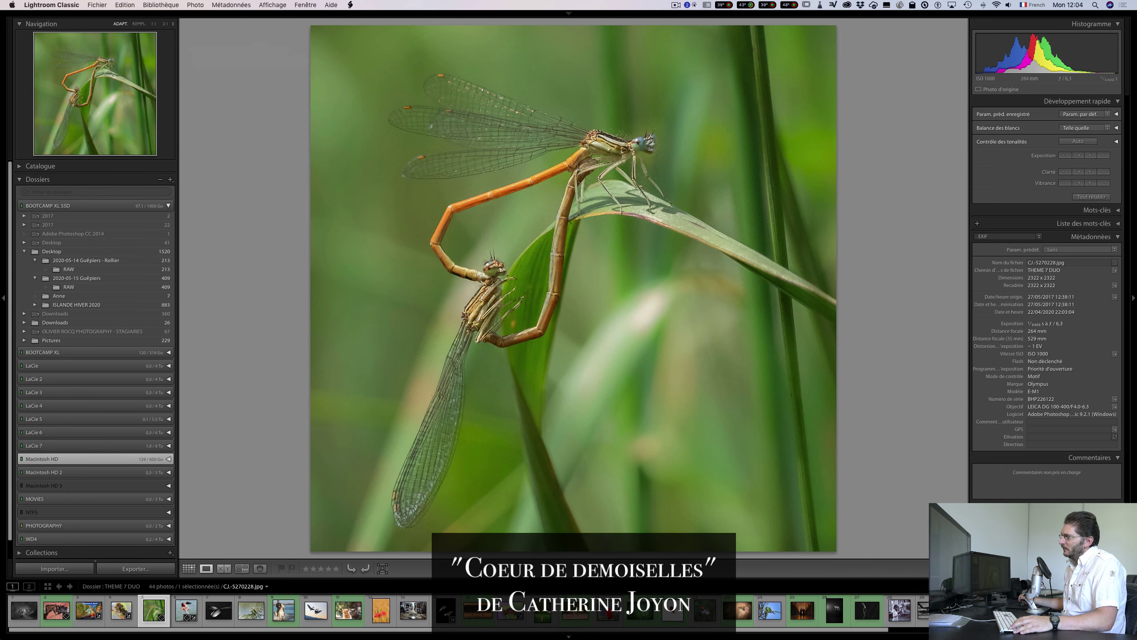
Inspect the damselfly photo at close zoom, from the upper insect's head to the lower wing, and return to the full view
{"action": "left_click", "coordinate": [639, 144]}
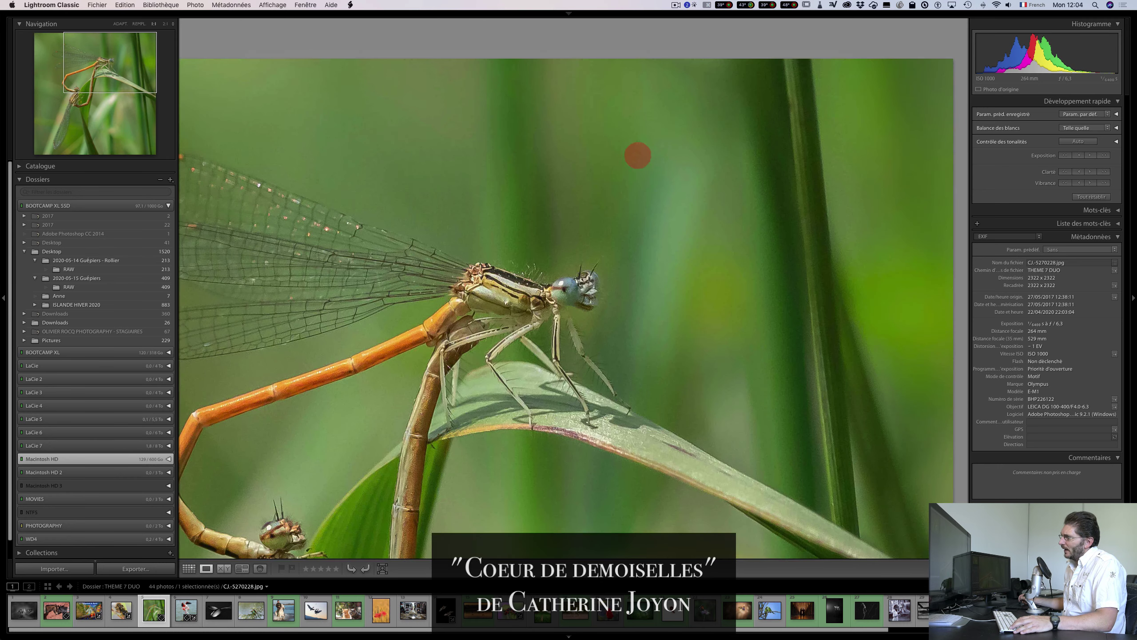
{"action": "left_click_drag", "start_coordinate": [544, 281], "coordinate": [645, 163]}
{"action": "left_click_drag", "start_coordinate": [467, 376], "coordinate": [520, 286]}
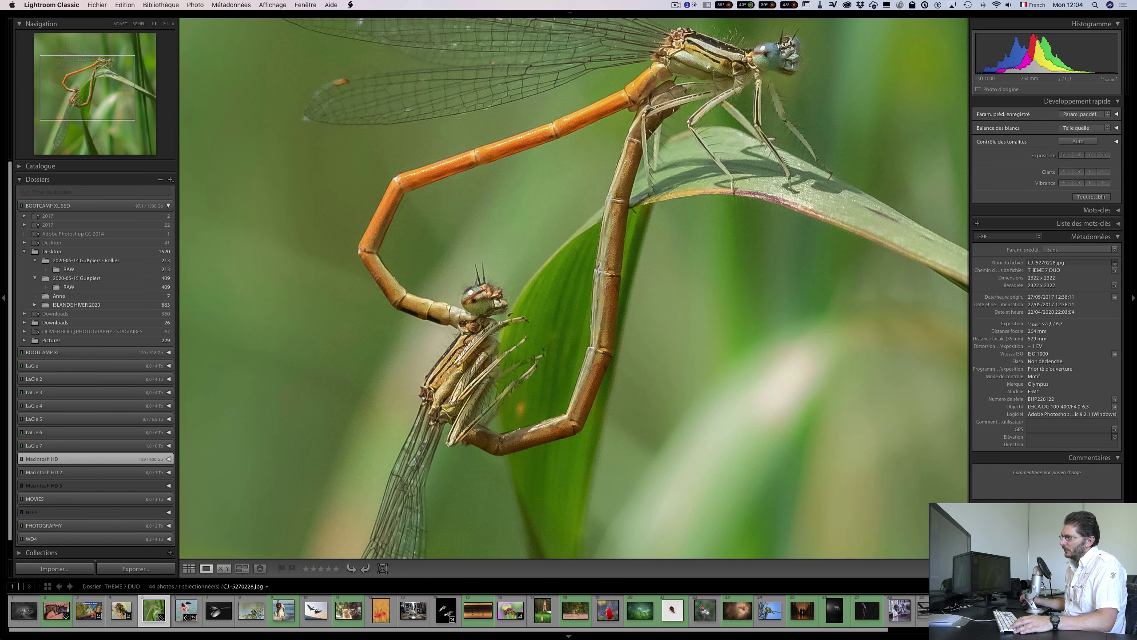
{"action": "left_click_drag", "start_coordinate": [488, 331], "coordinate": [466, 275]}
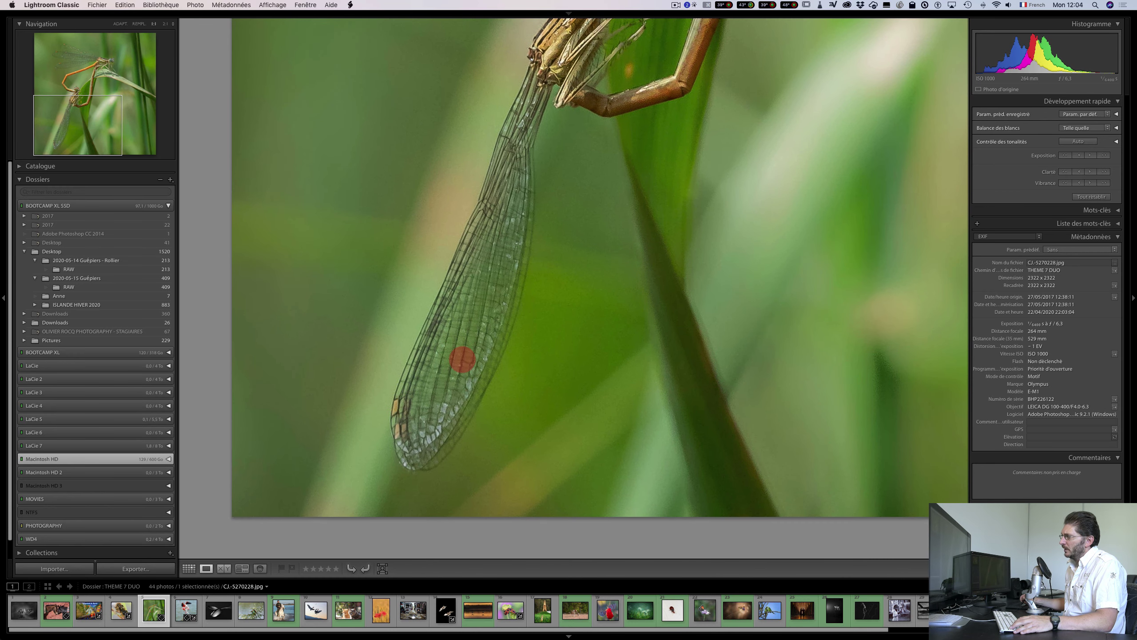
{"action": "left_click", "coordinate": [464, 359]}
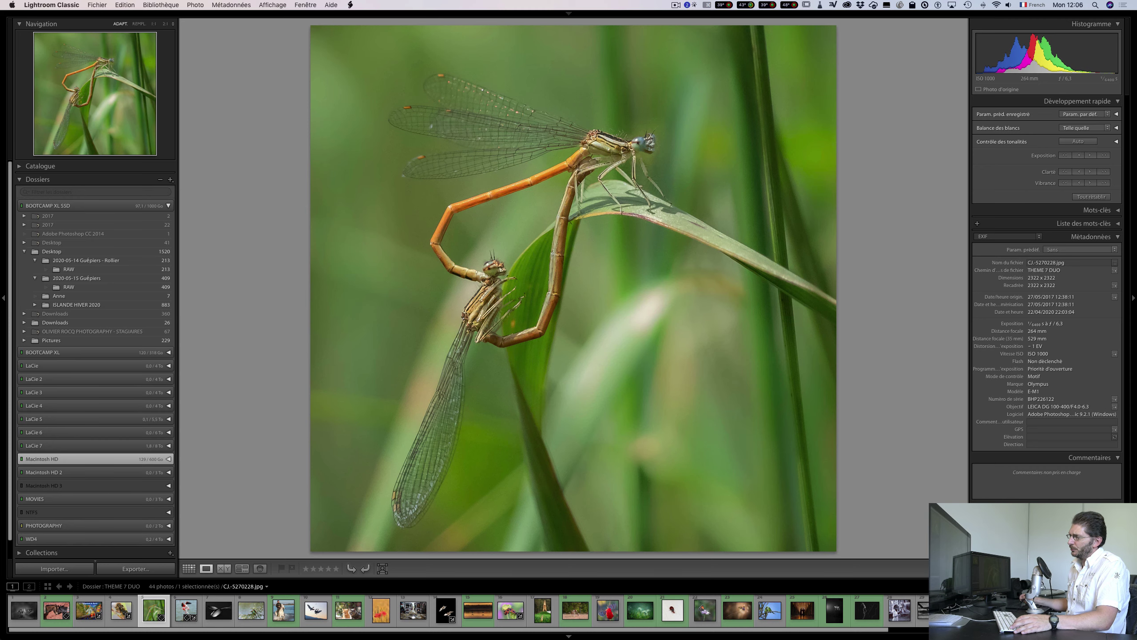
Go to the flamingo photo "Duo en rose et blanc", briefly display its info overlay, and examine the birds' white plumage up close
{"action": "key", "text": "Right"}
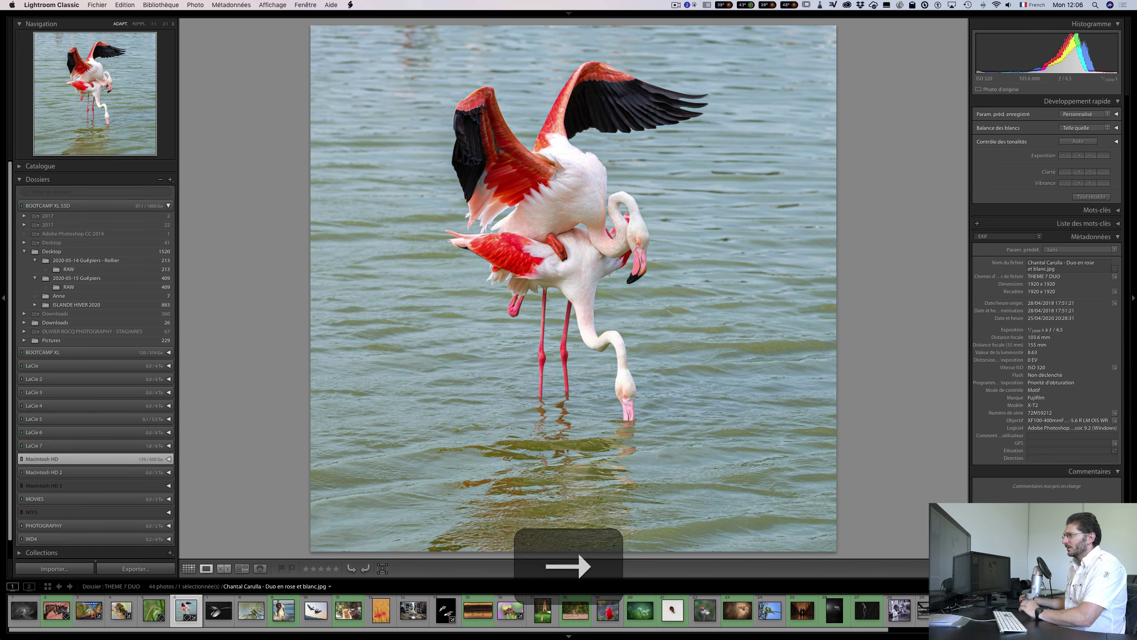
{"action": "key", "text": "i"}
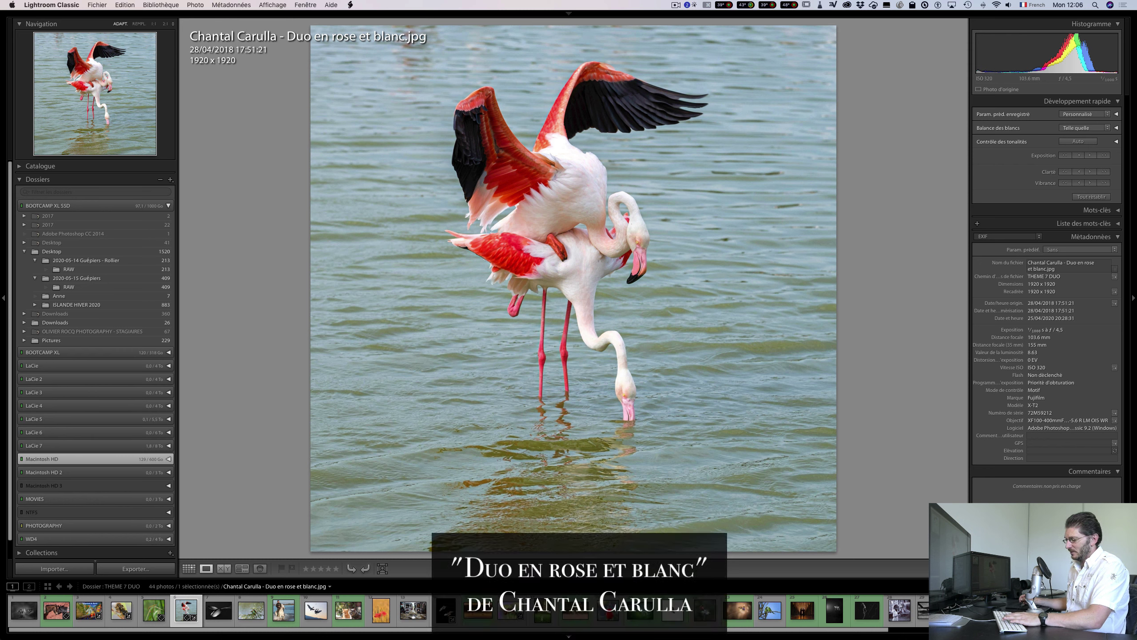
{"action": "key", "text": "i"}
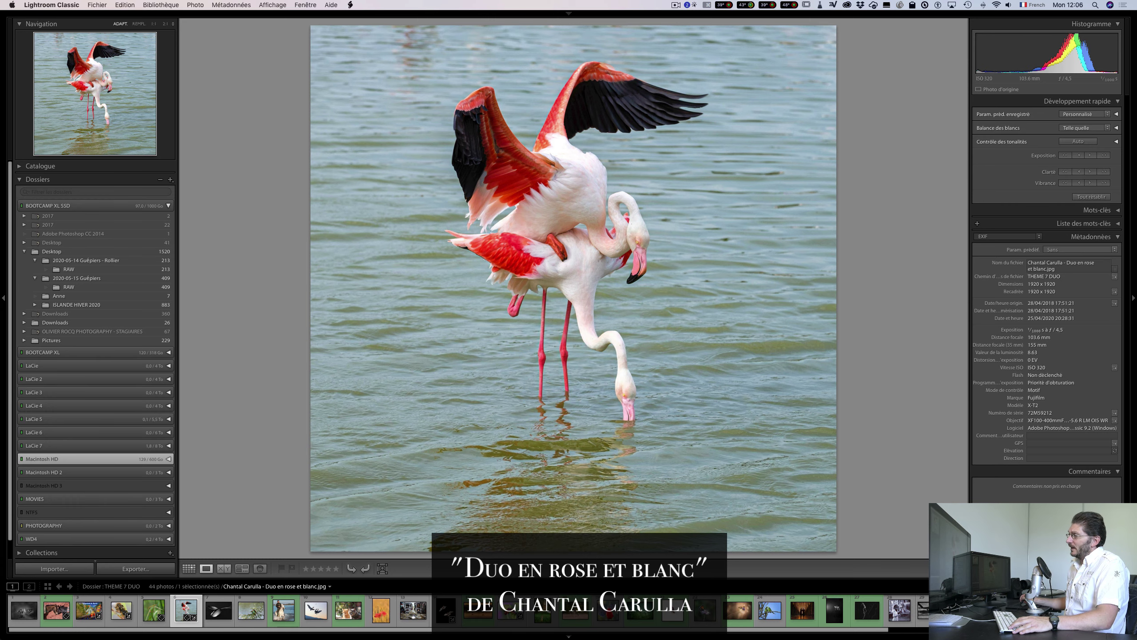
{"action": "left_click", "coordinate": [617, 262]}
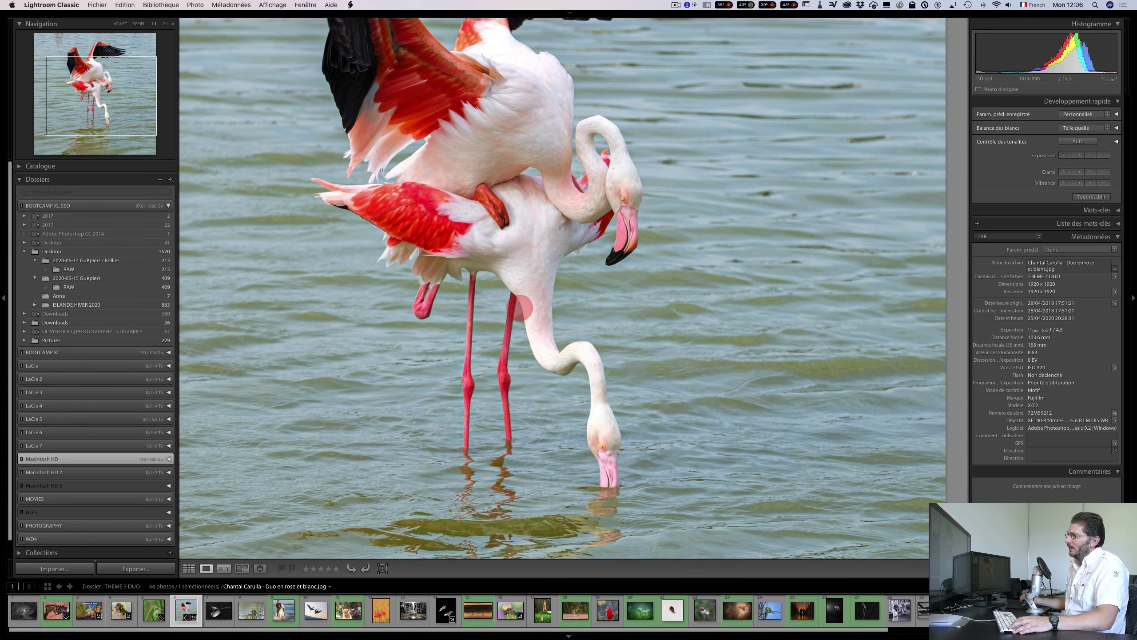
{"action": "left_click", "coordinate": [527, 298]}
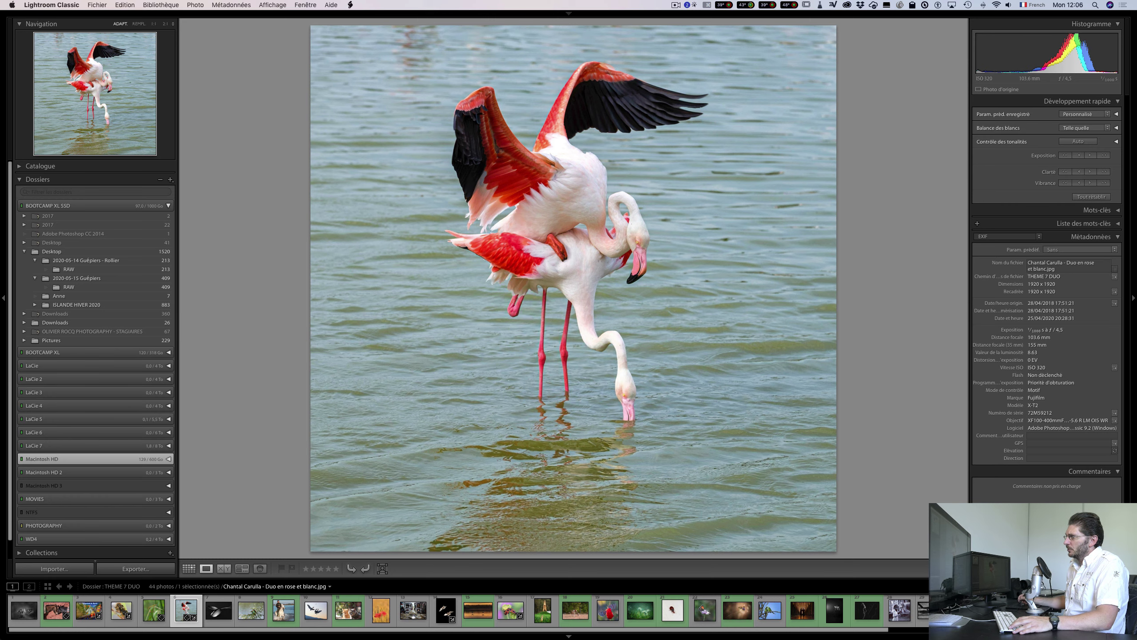
{"action": "left_click", "coordinate": [589, 307]}
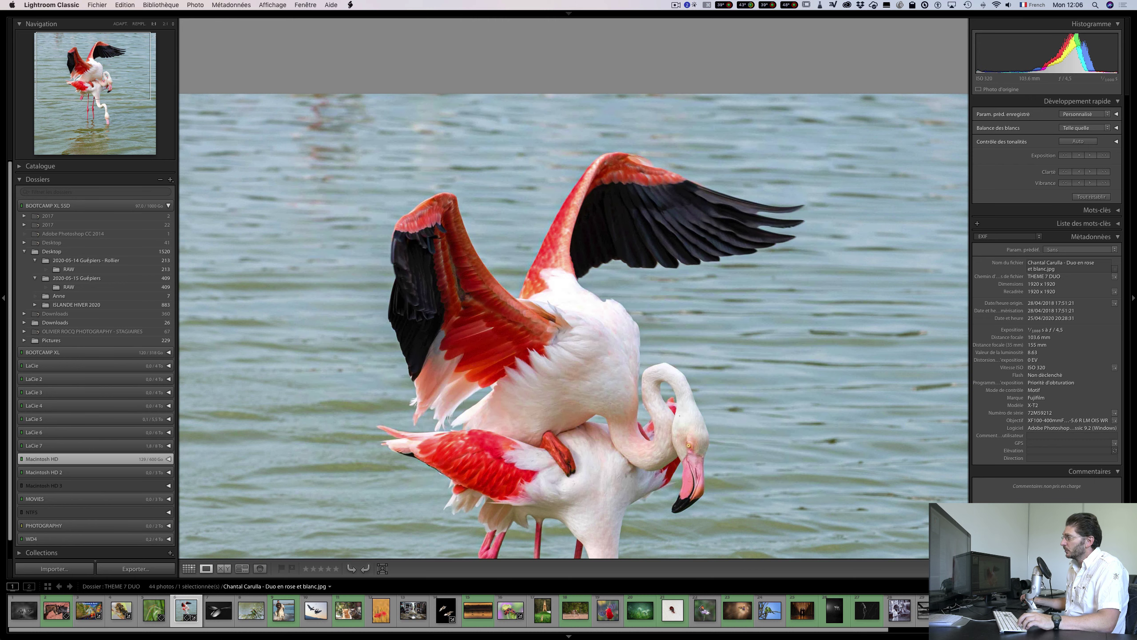
Open the flamingo photo for developing, try lowering the global highlights to -92, and reset them
{"action": "key", "text": "super+i"}
{"action": "key", "text": "d"}
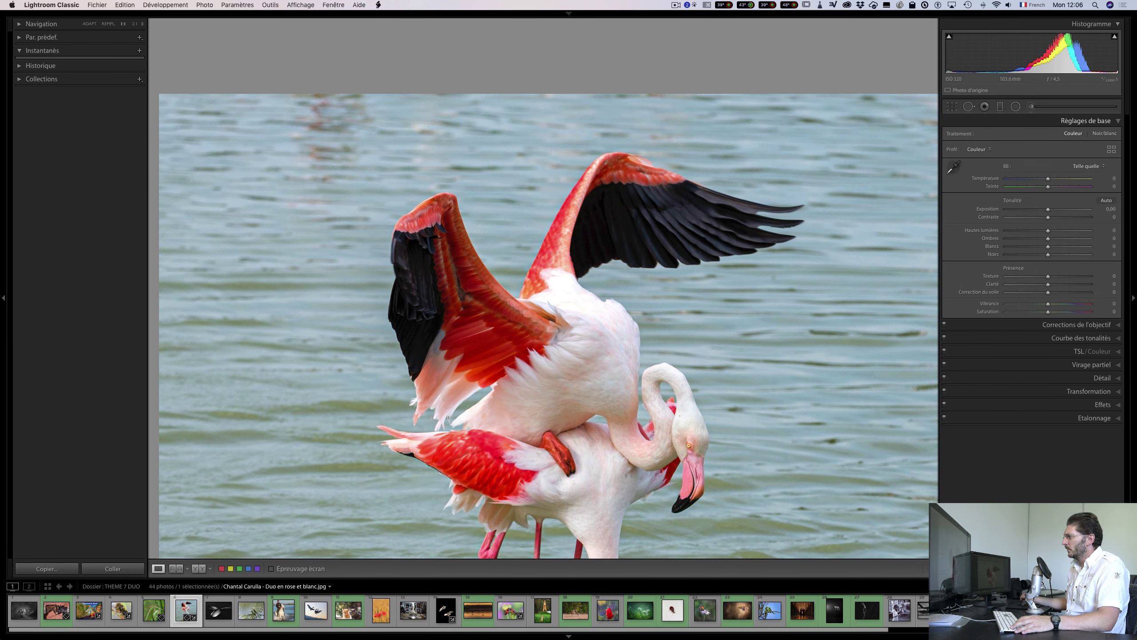
{"action": "left_click_drag", "start_coordinate": [1047, 230], "coordinate": [1010, 230]}
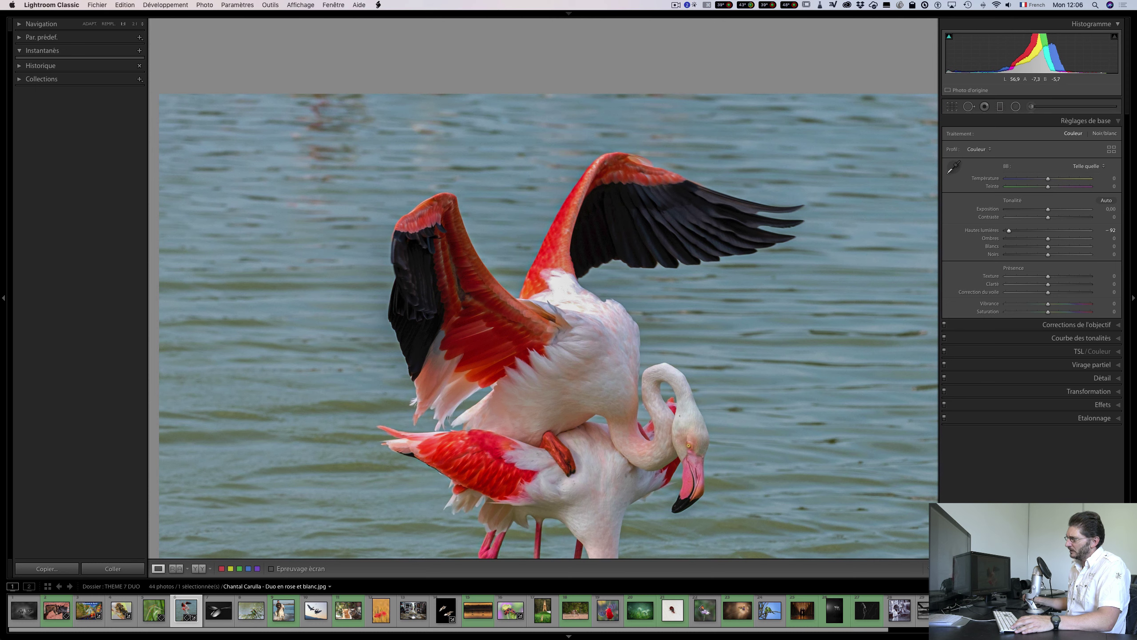
{"action": "double_click", "coordinate": [980, 229]}
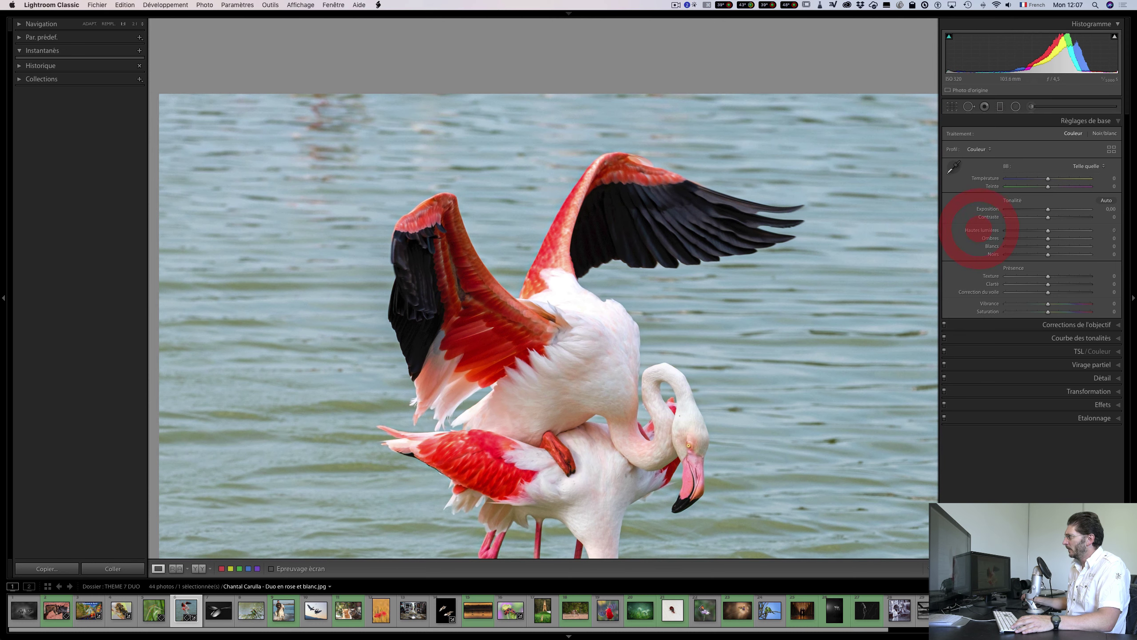
Paint an adjustment brush mask over the upper flamingo's white plumage and lower its highlights to about -63
{"action": "left_click", "coordinate": [1031, 107]}
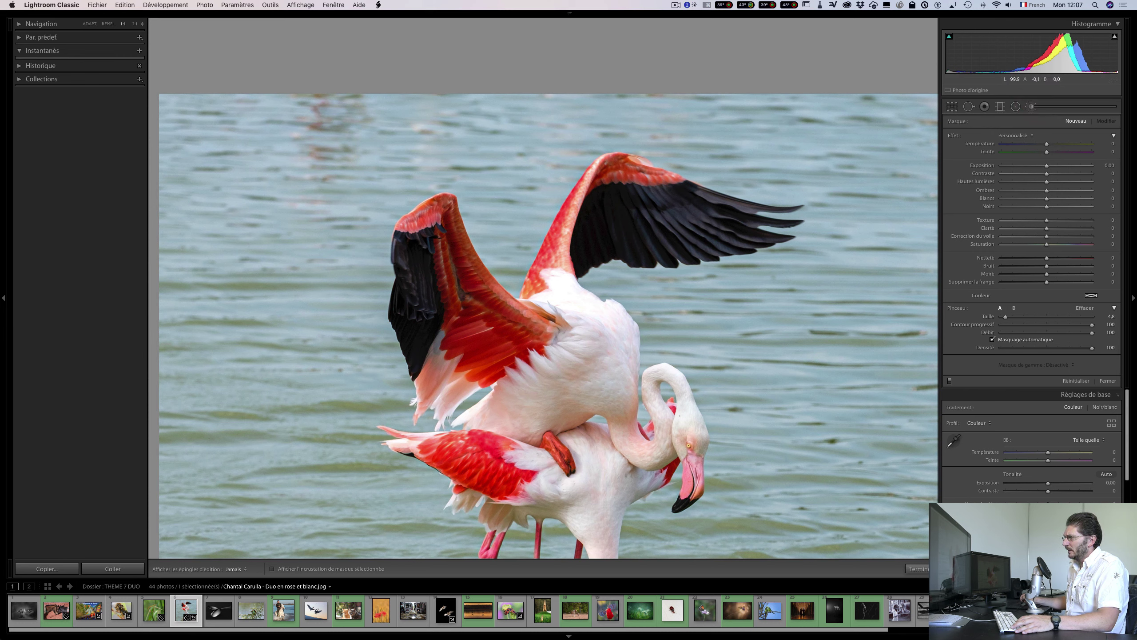
{"action": "mouse_move", "coordinate": [578, 310]}
{"action": "left_mouse_down"}
{"action": "mouse_move", "coordinate": [544, 273]}
{"action": "mouse_move", "coordinate": [584, 304]}
{"action": "mouse_move", "coordinate": [532, 301]}
{"action": "mouse_move", "coordinate": [570, 307]}
{"action": "mouse_move", "coordinate": [463, 426]}
{"action": "mouse_move", "coordinate": [529, 320]}
{"action": "left_mouse_up"}
{"action": "key", "text": "o"}
{"action": "key", "text": "o"}
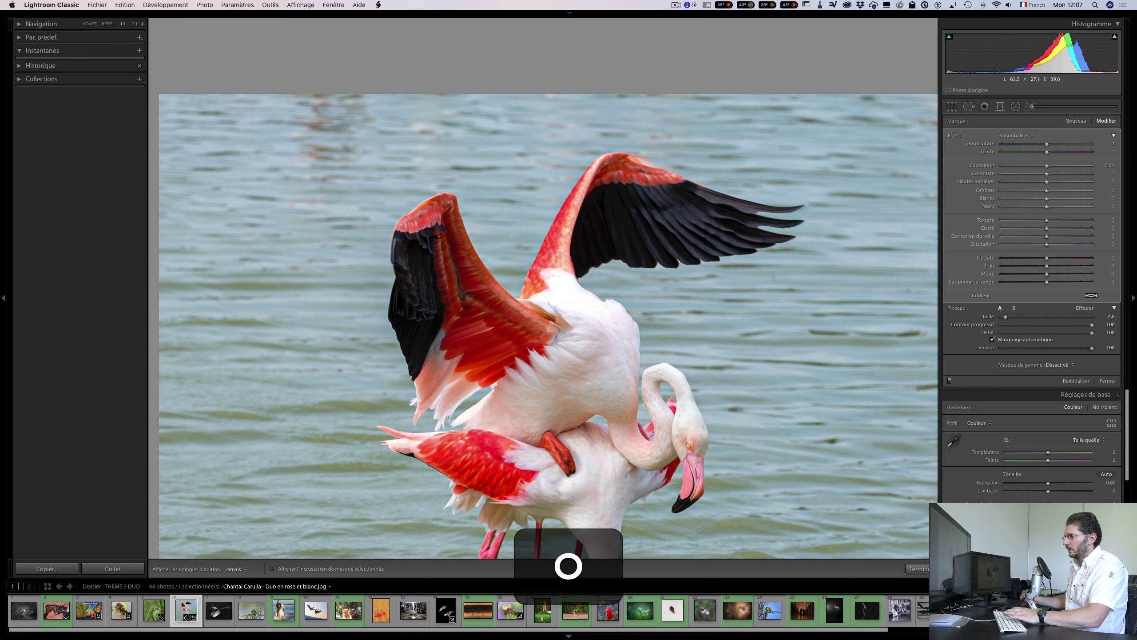
{"action": "left_click_drag", "start_coordinate": [1046, 181], "coordinate": [1018, 181]}
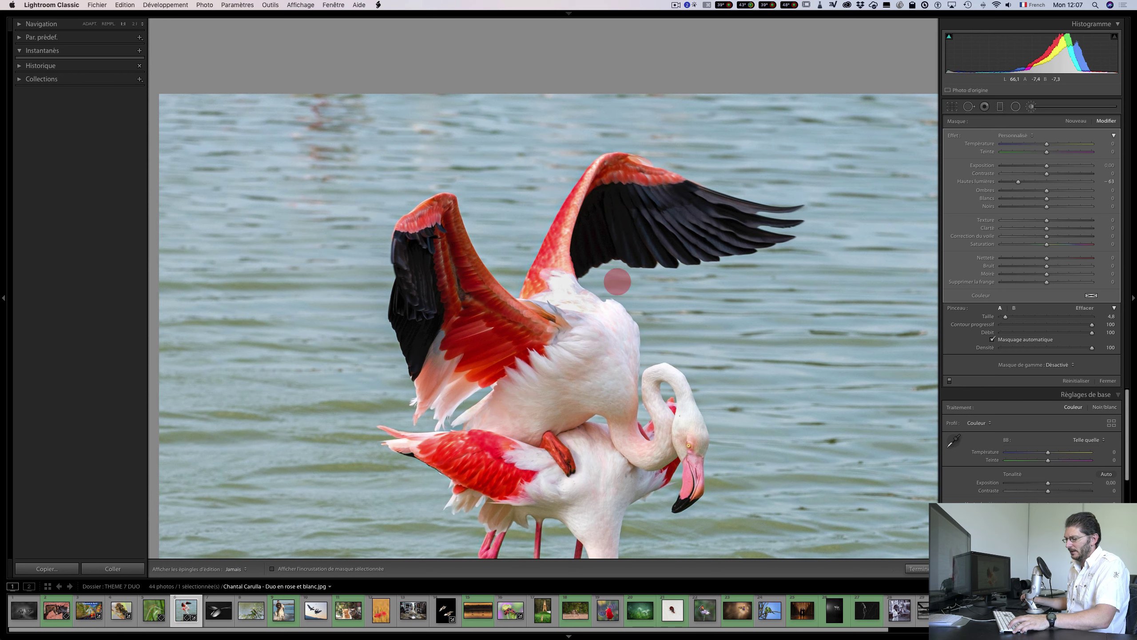
Compare the flamingo's plumage with the brush adjustment off and on, and return to the whole photo in the library
{"action": "key", "text": "z"}
{"action": "key", "text": "z"}
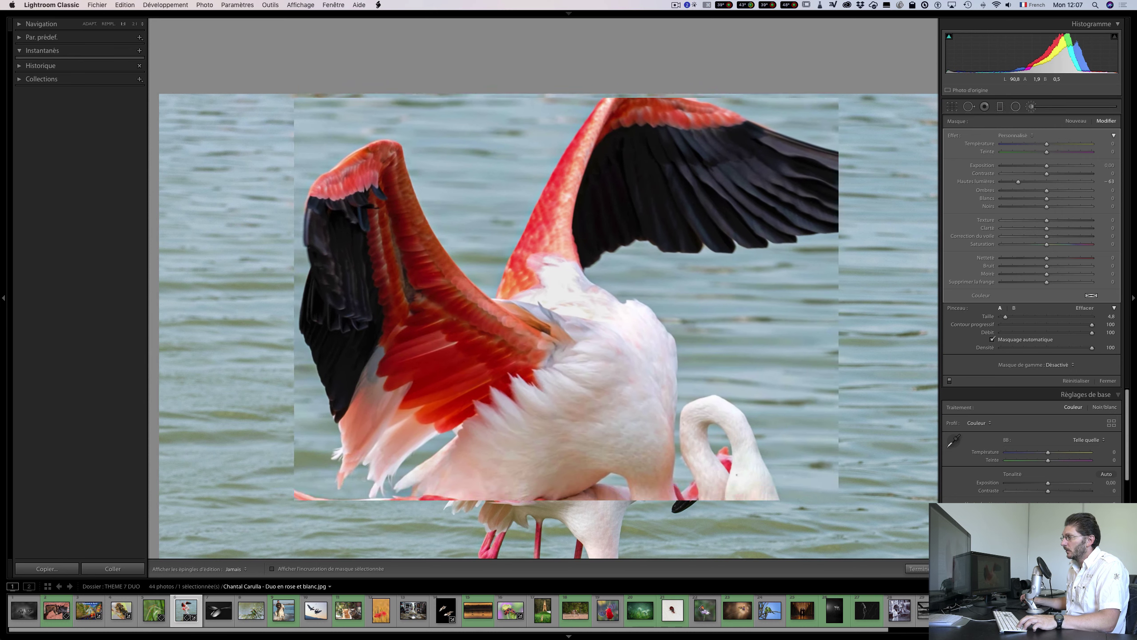
{"action": "key", "text": "z"}
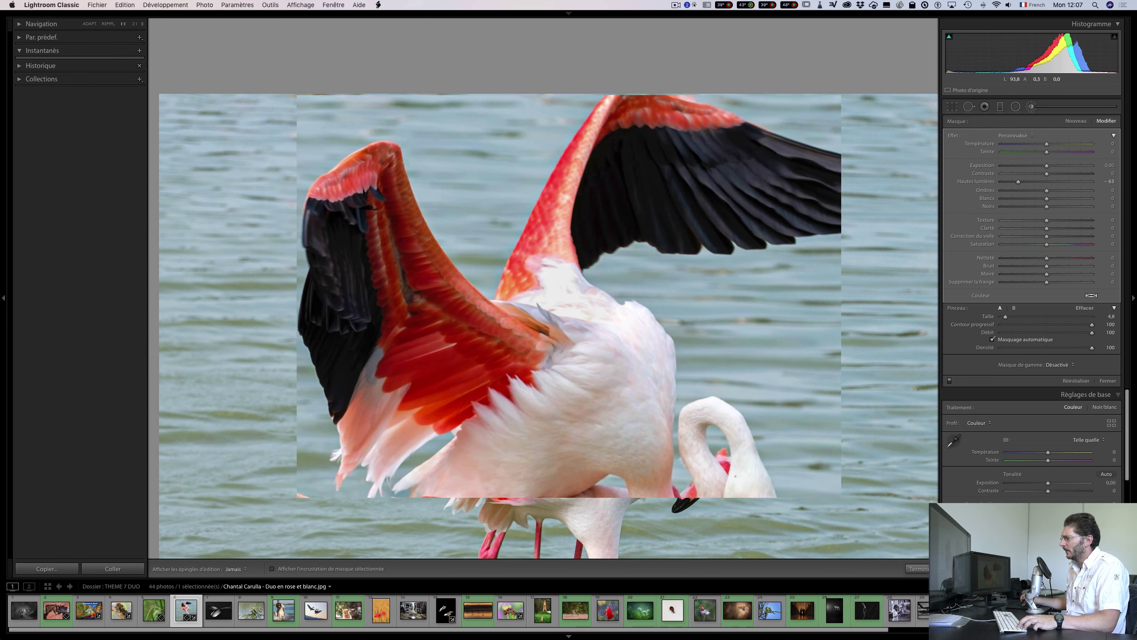
{"action": "left_click", "coordinate": [949, 380]}
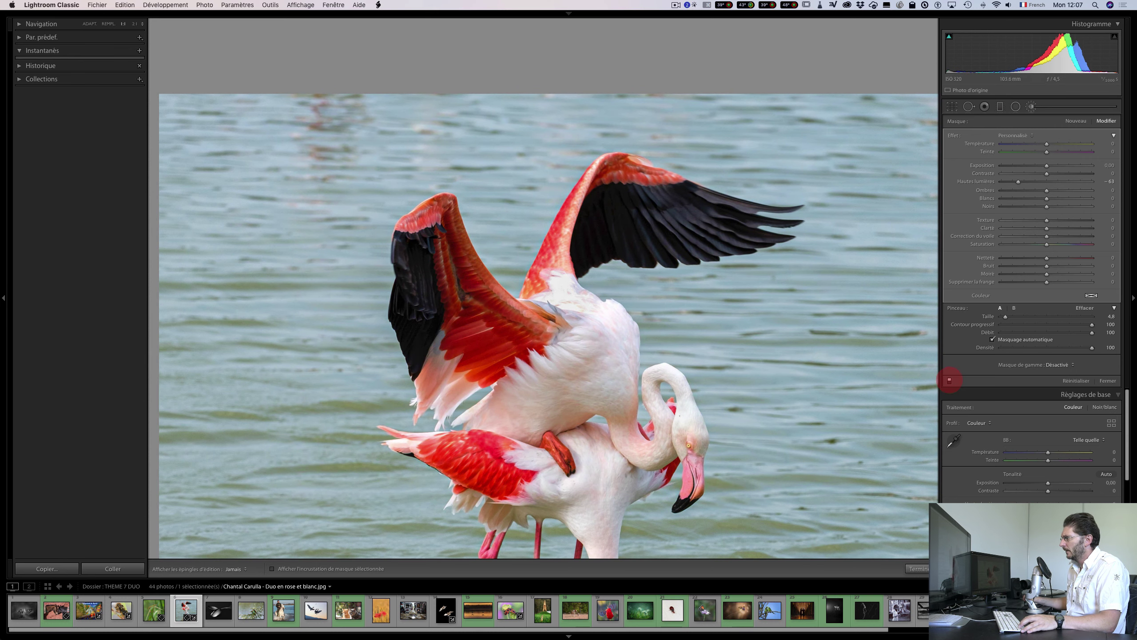
{"action": "left_click", "coordinate": [949, 380]}
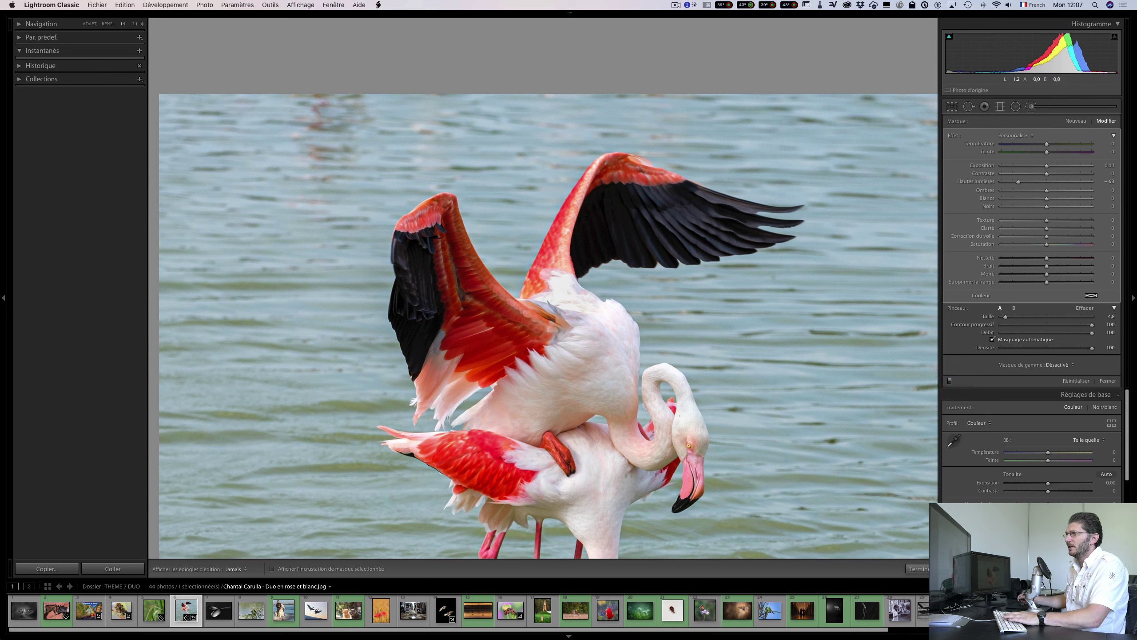
{"action": "key", "text": "e"}
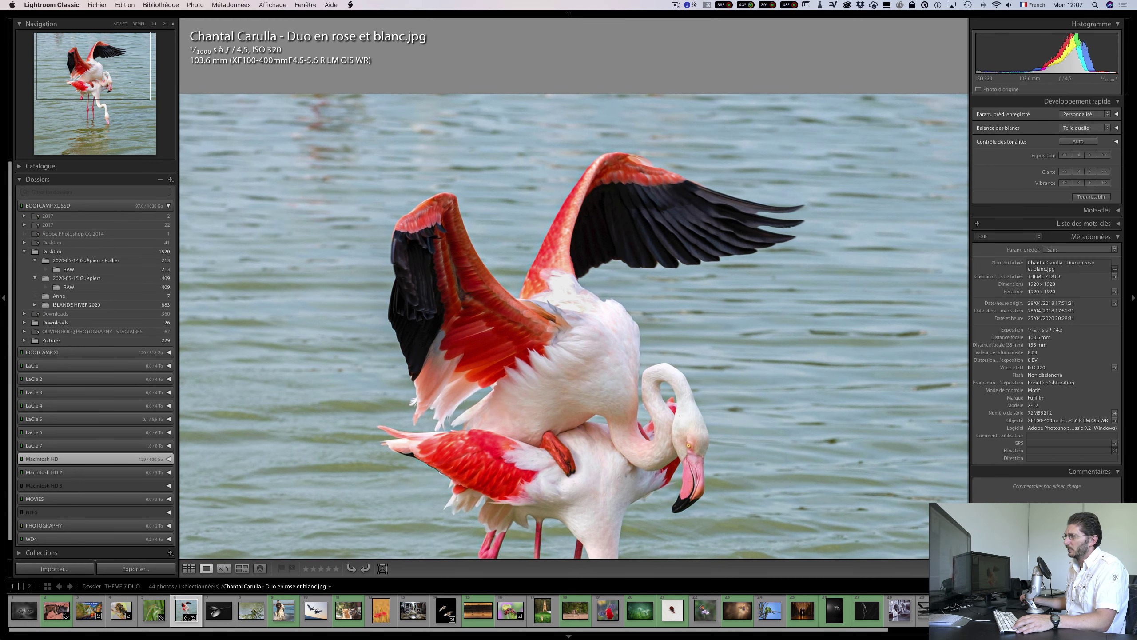
{"action": "left_click", "coordinate": [559, 309]}
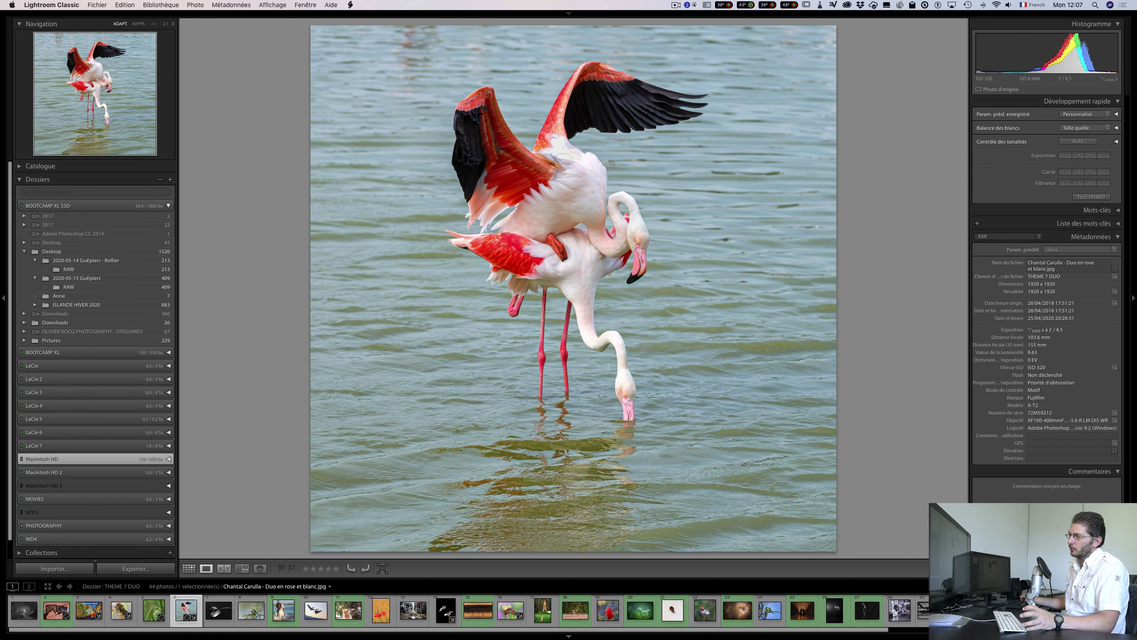
Crop the flamingo photo to a 2 x 3 / 4 x 6 aspect ratio in portrait orientation
{"action": "key", "text": "r"}
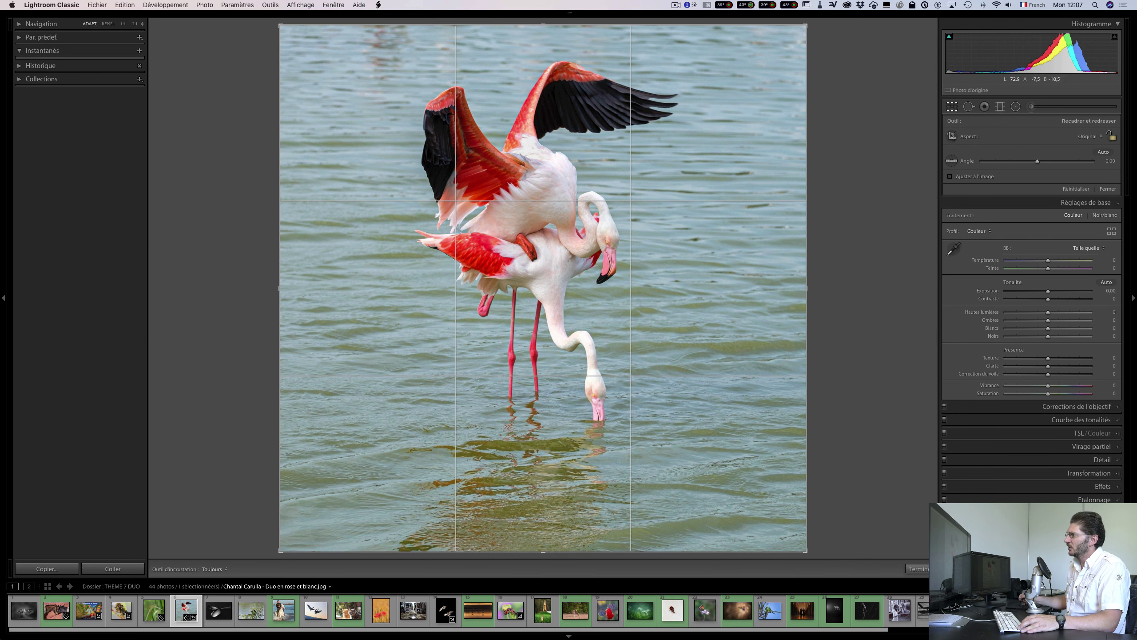
{"action": "left_click", "coordinate": [1087, 136]}
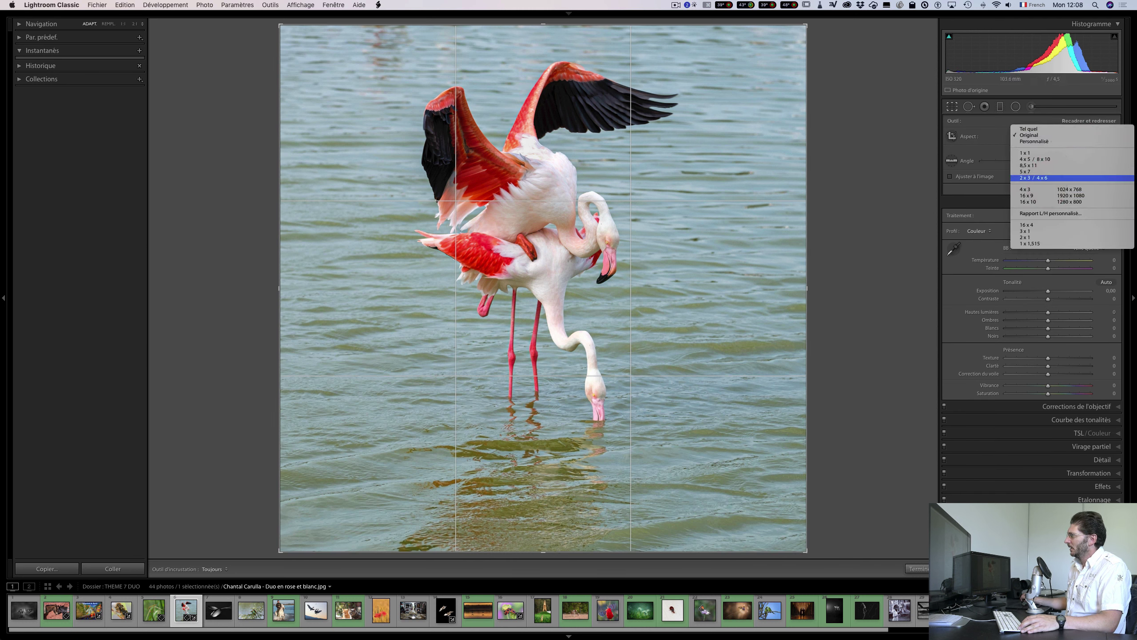
{"action": "left_click", "coordinate": [1034, 177]}
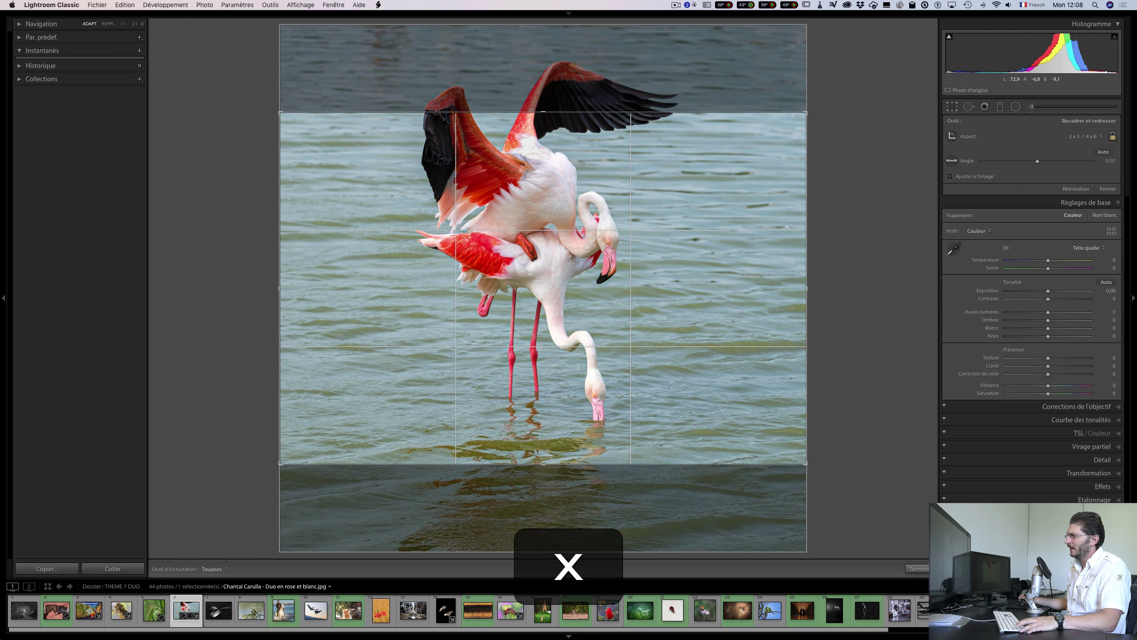
{"action": "key", "text": "x"}
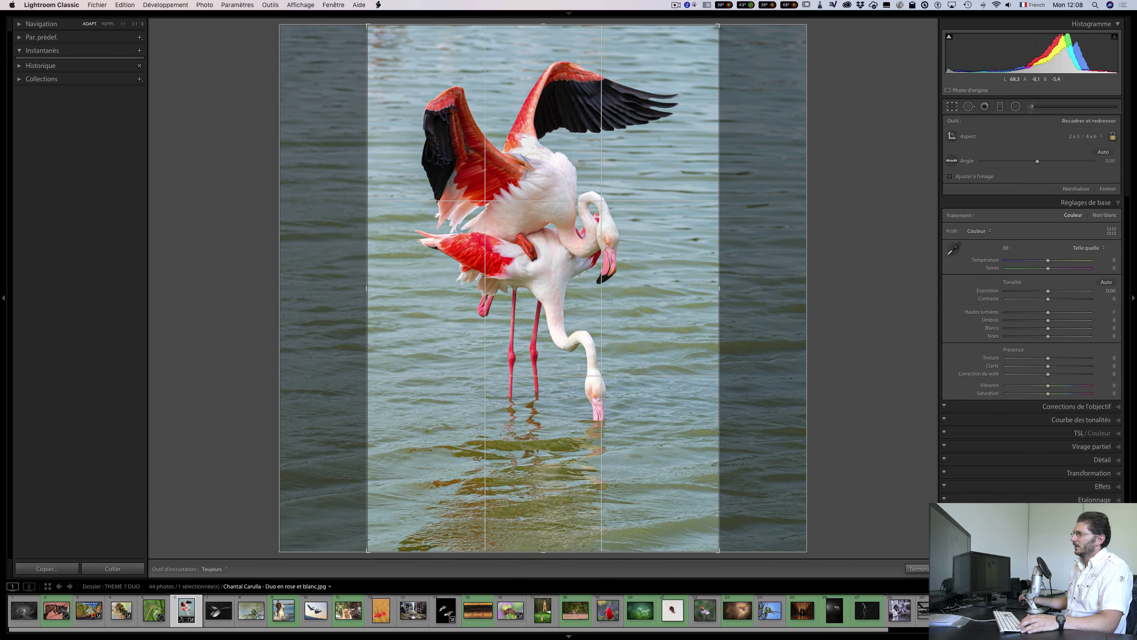
{"action": "double_click", "coordinate": [645, 209]}
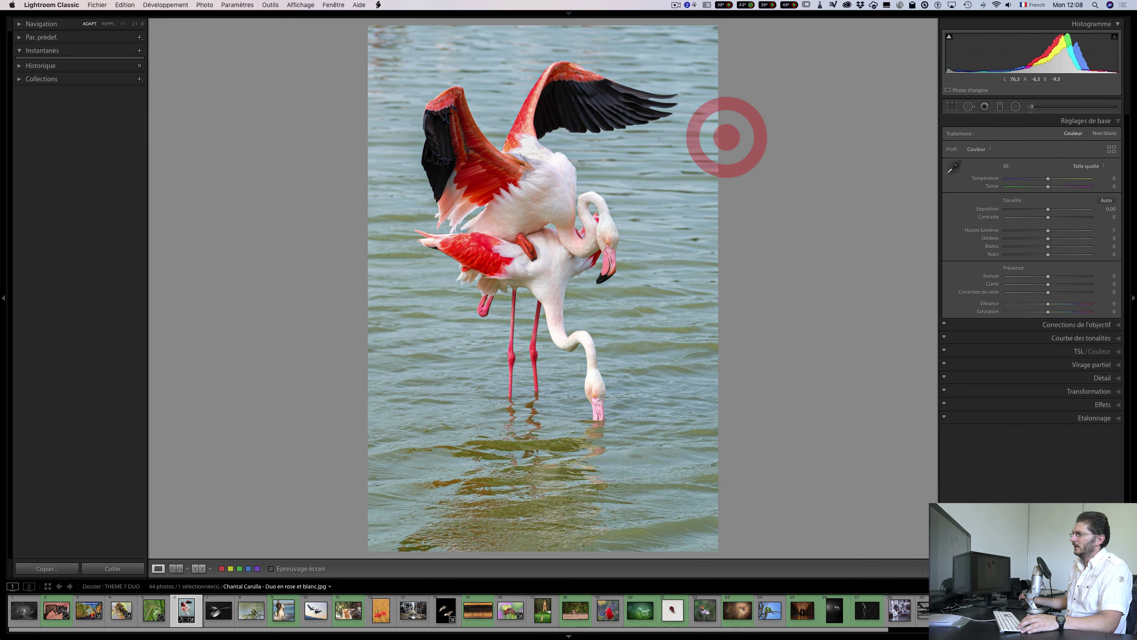
{"action": "left_click", "coordinate": [811, 149]}
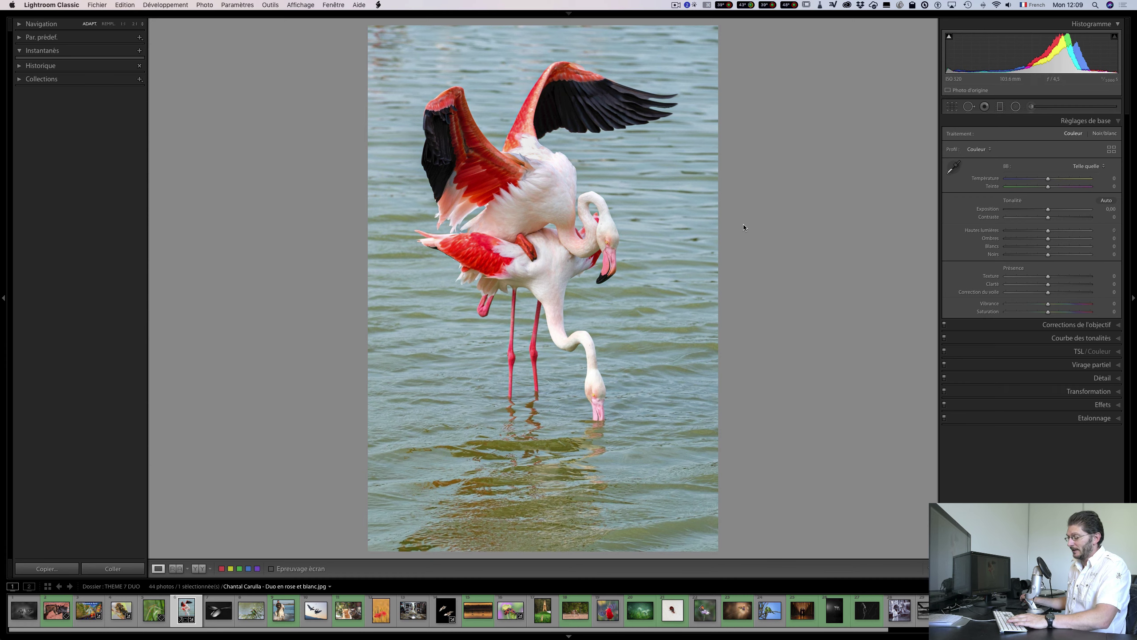
Open the black-and-white spoons photo "Rencontre" from the library grid and view its info overlay, leaving the overlay hidden
{"action": "key", "text": "g"}
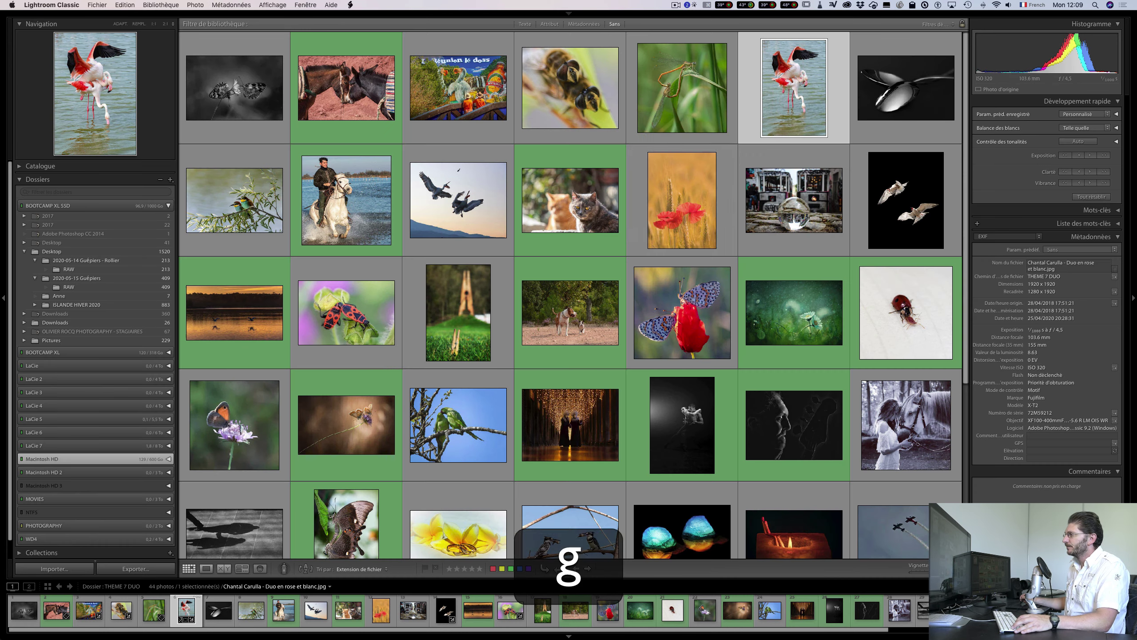
{"action": "double_click", "coordinate": [877, 96]}
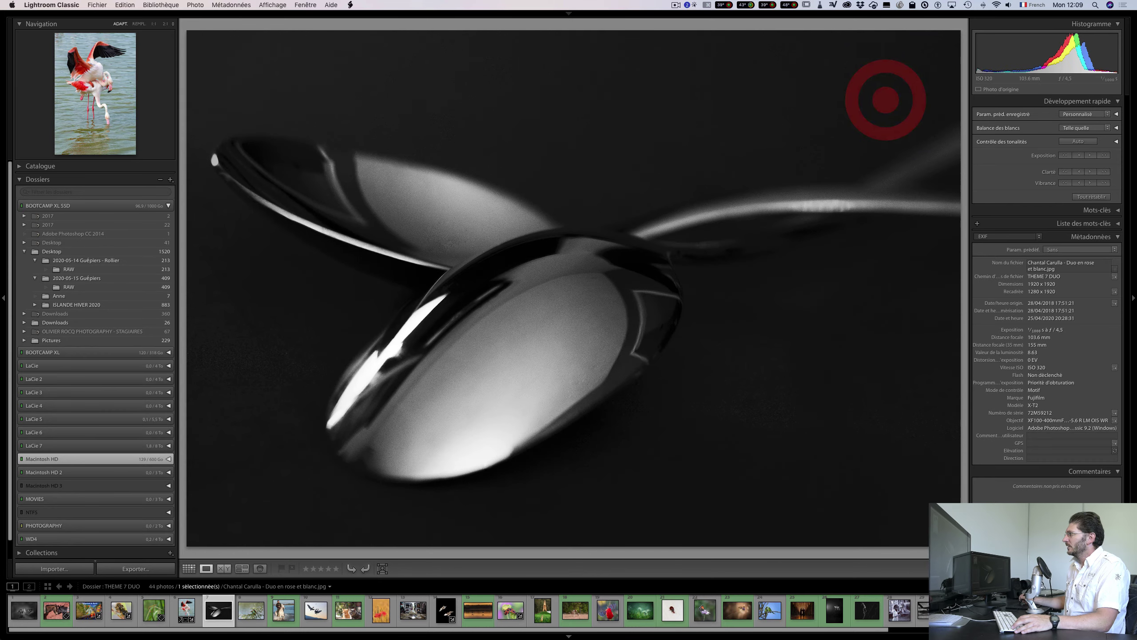
{"action": "key", "text": "i"}
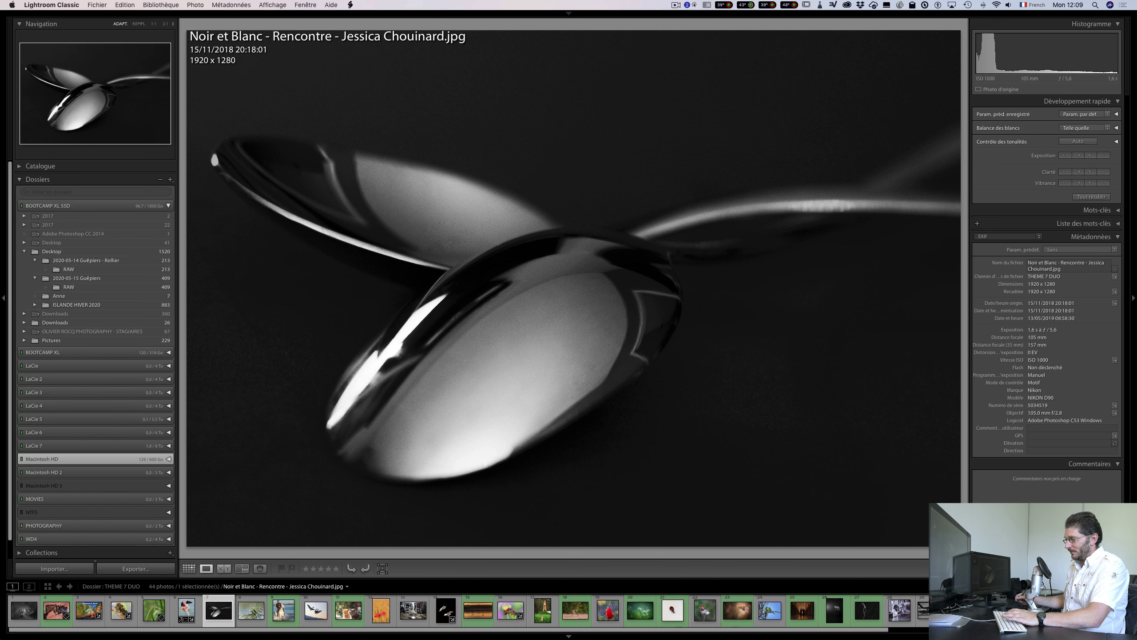
{"action": "key", "text": "i"}
{"action": "key", "text": "i"}
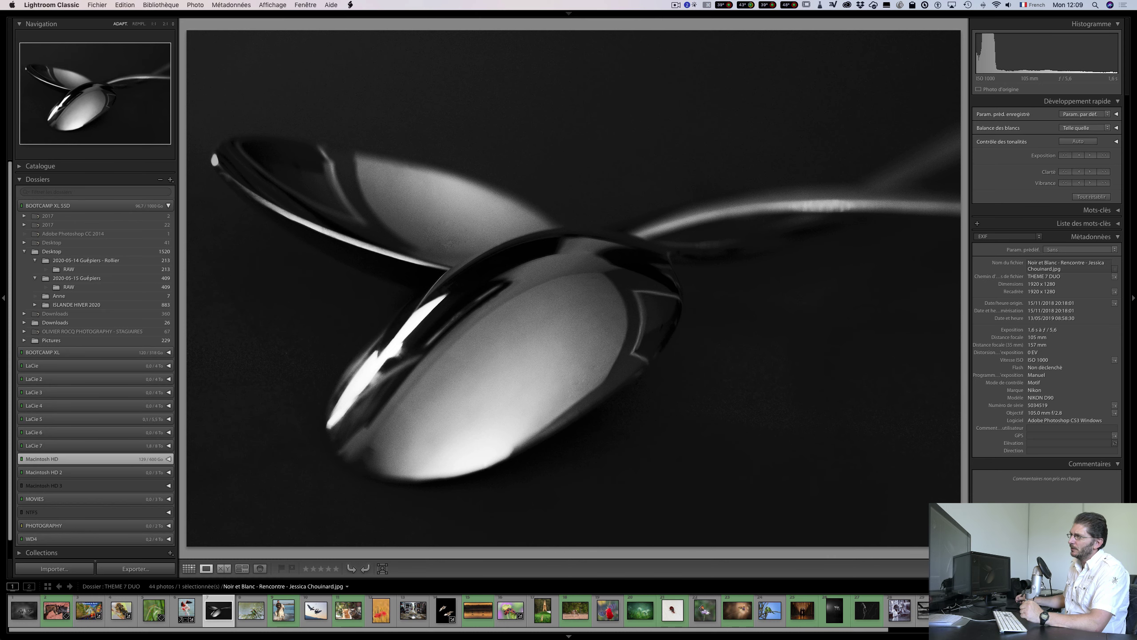
Examine the tip of the rear spoon up close, and reopen the spoons photo at full view from the library grid
{"action": "left_click_drag", "start_coordinate": [219, 157], "coordinate": [559, 302]}
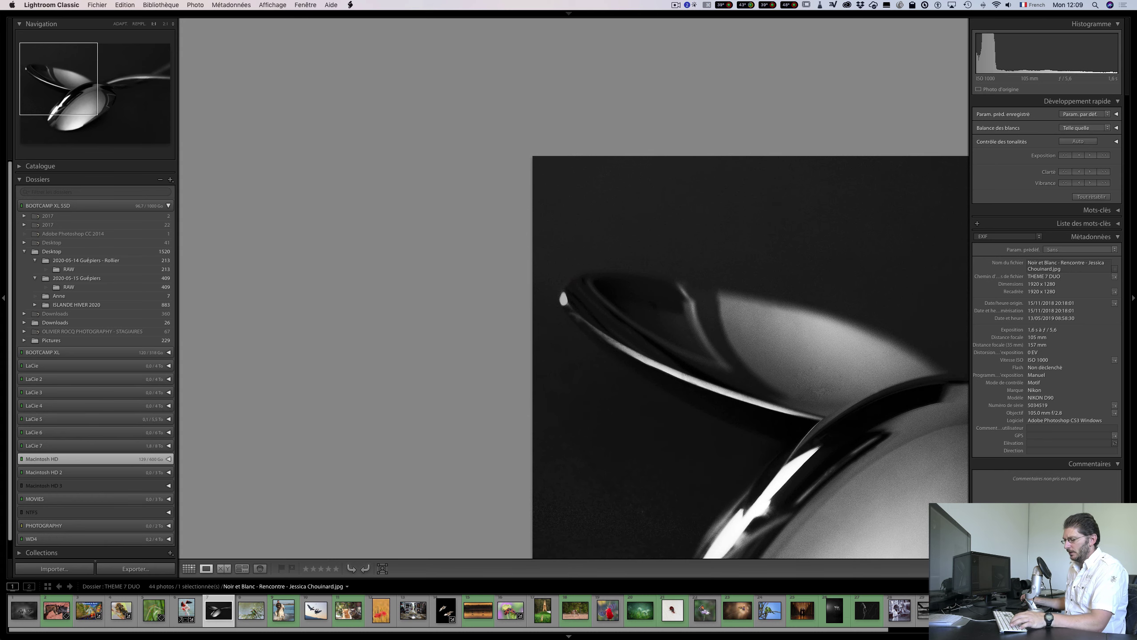
{"action": "key", "text": "z"}
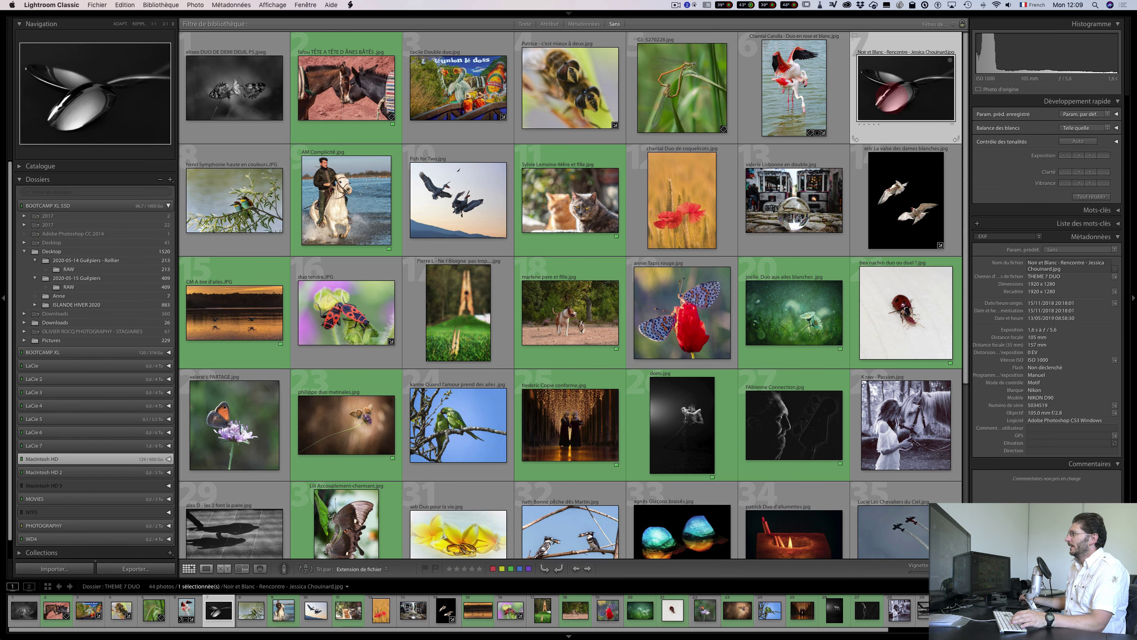
{"action": "double_click", "coordinate": [893, 98]}
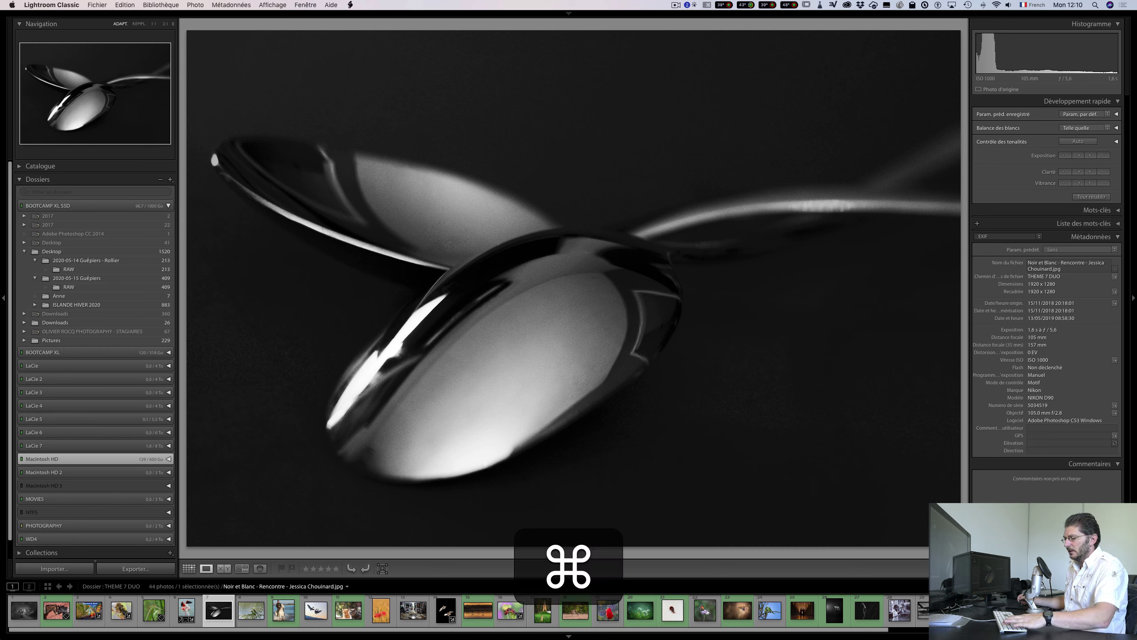
Send the black-and-white spoons photo "Rencontre" from Lightroom Classic to Photoshop for editing
{"action": "key", "text": "super+e"}
{"action": "left_click", "coordinate": [629, 255]}
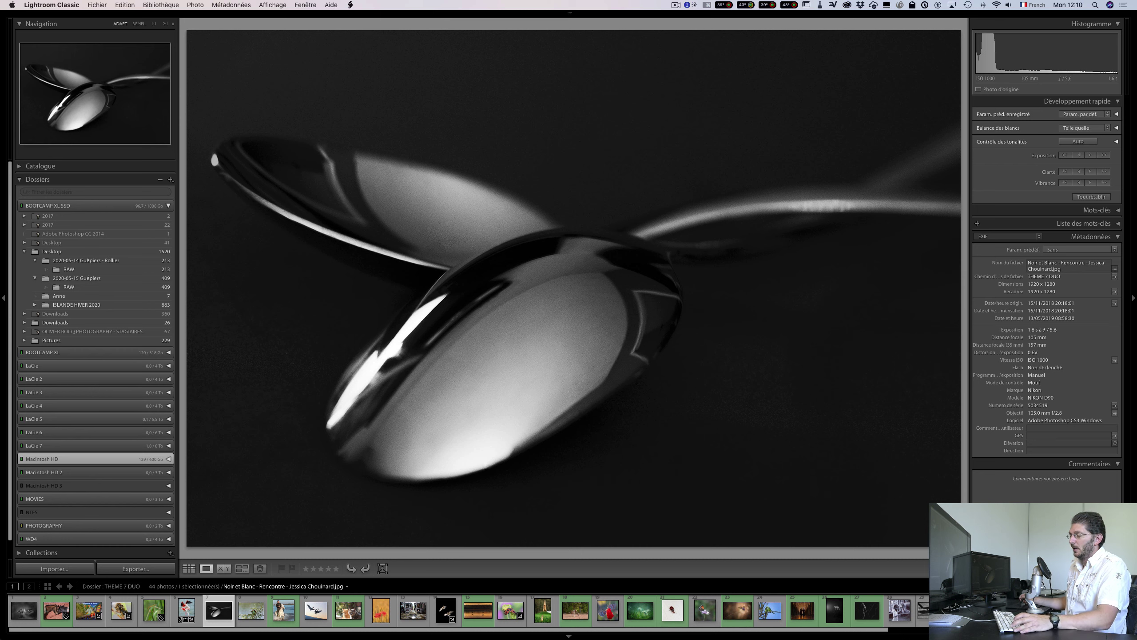
{"action": "key", "text": "super+Tab"}
{"action": "key", "text": "super+Tab"}
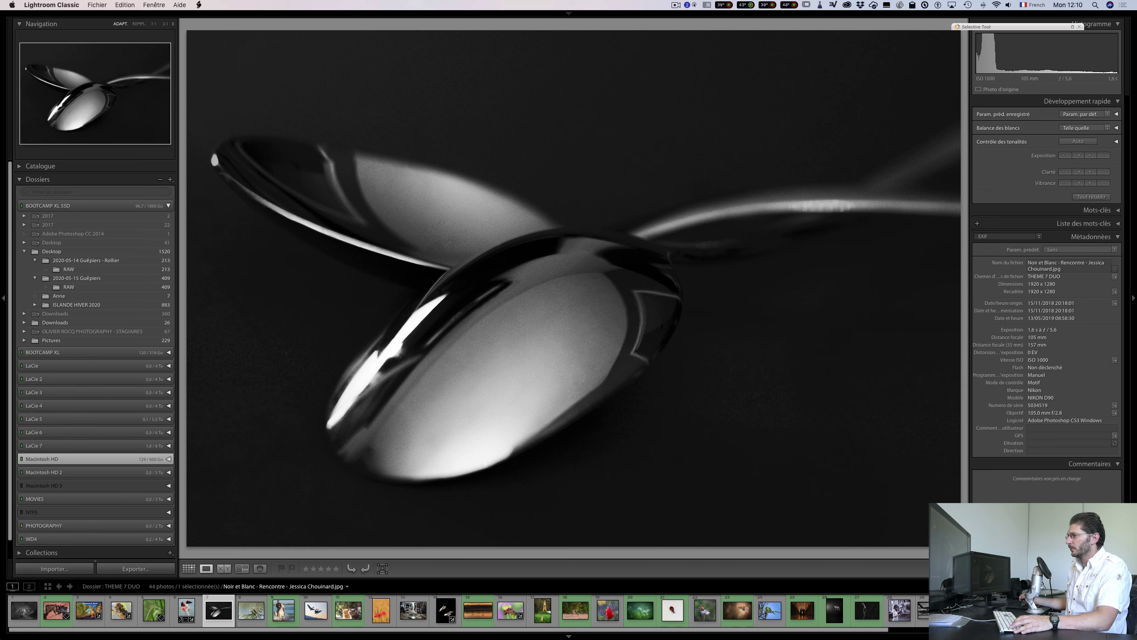
{"action": "key", "text": "super+Tab"}
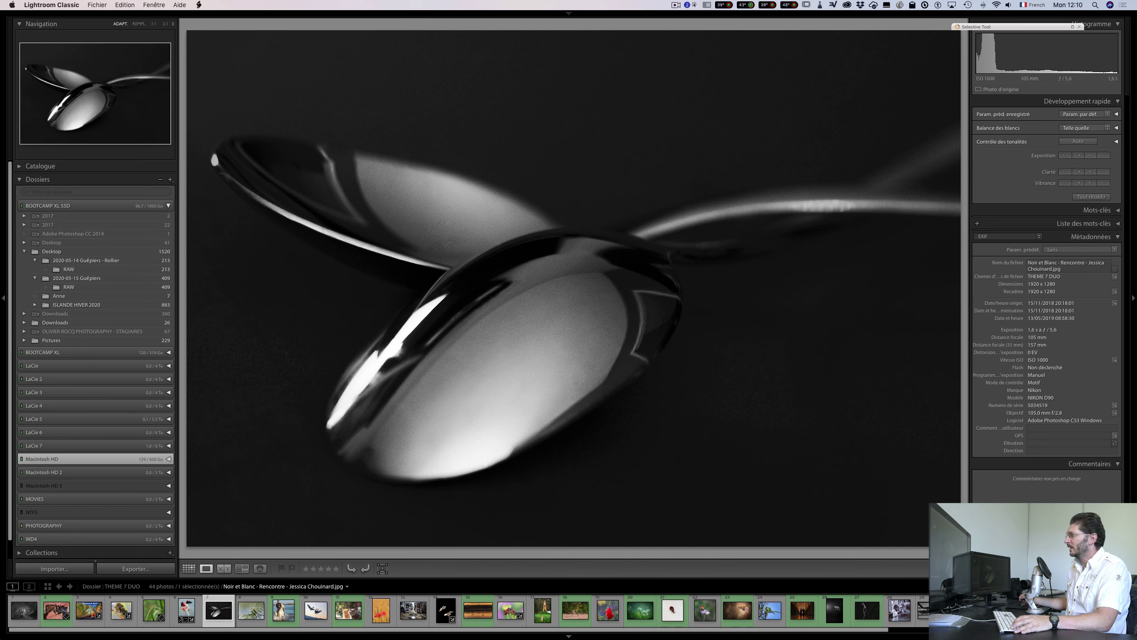
{"action": "key", "text": "super+e"}
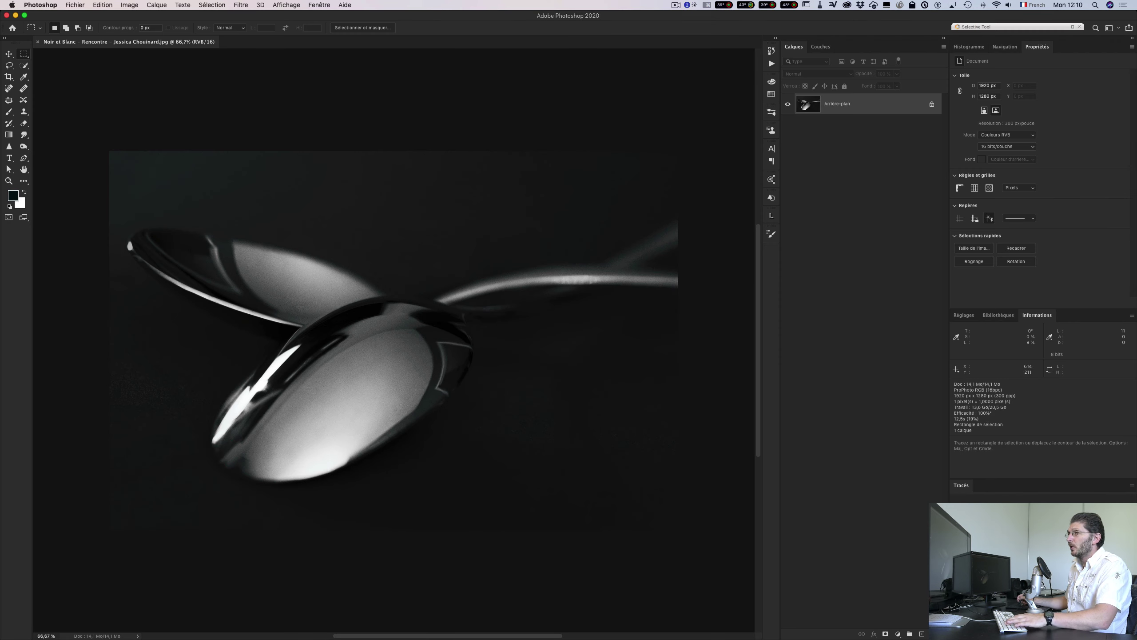
Extend the photo's canvas beyond its upper and left edges to about 2037 x 1358 px with a content-aware crop
{"action": "key", "text": "c"}
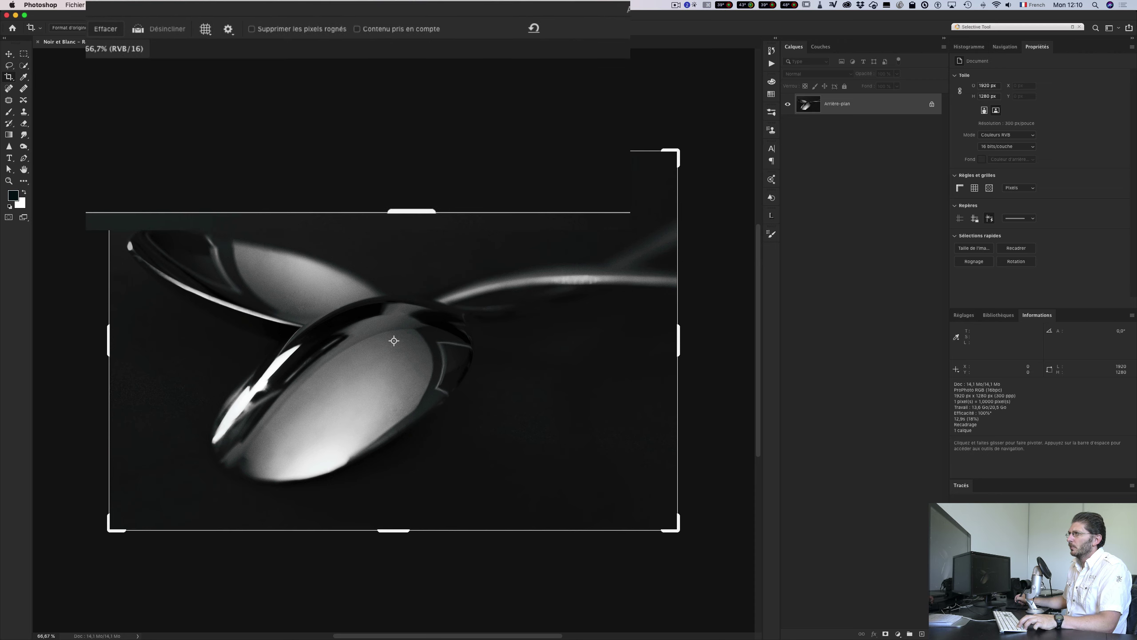
{"action": "left_click", "coordinate": [357, 29]}
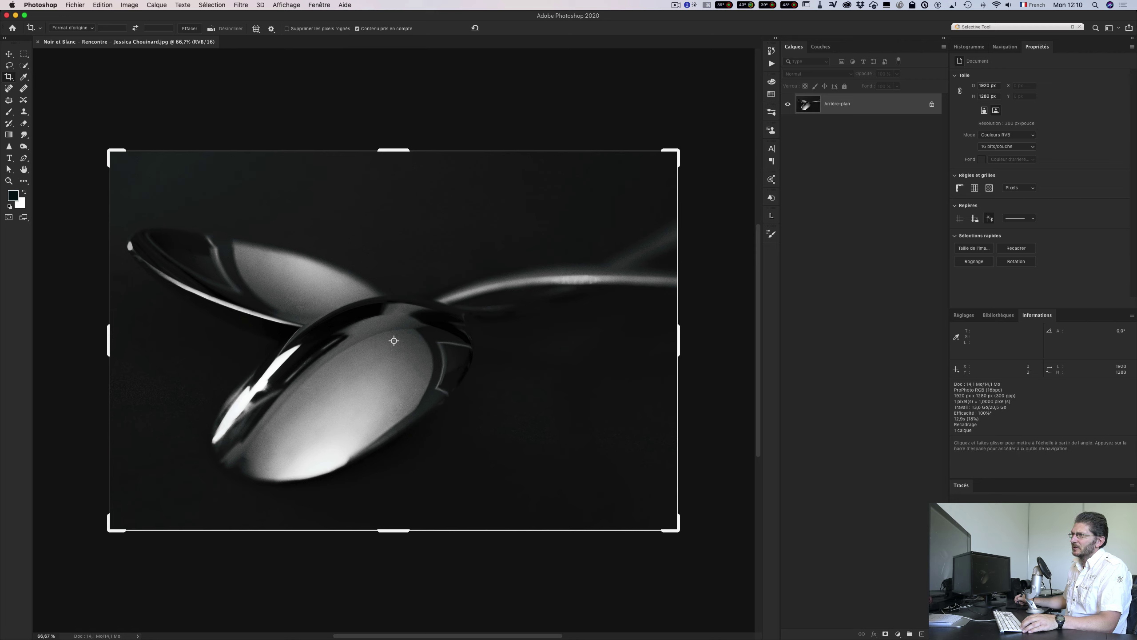
{"action": "left_click", "coordinate": [111, 151]}
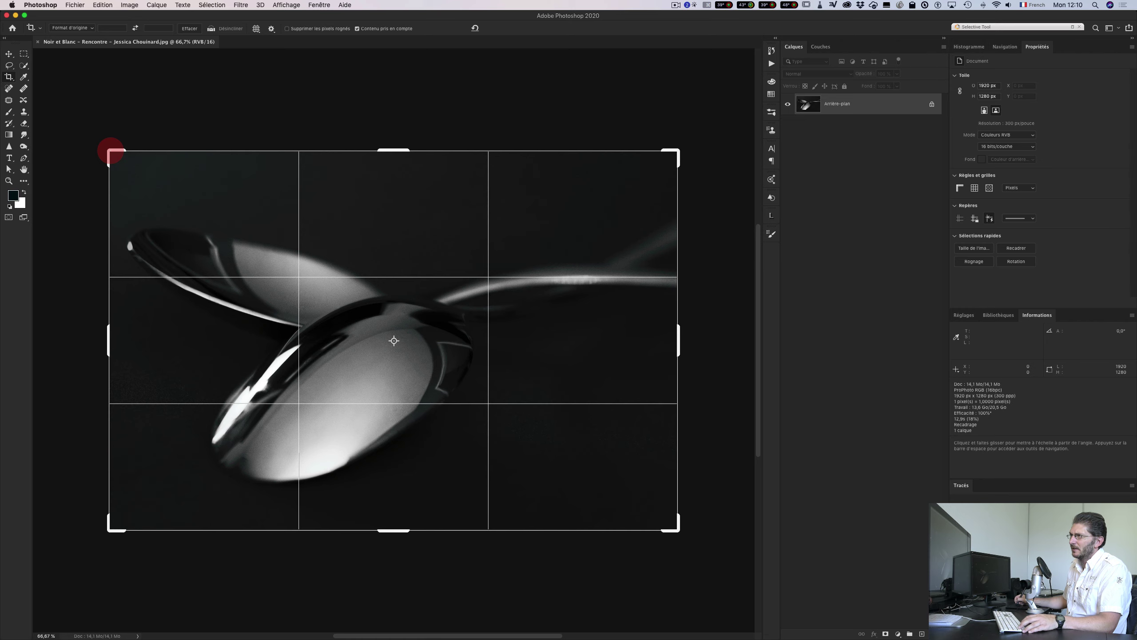
{"action": "left_click_drag", "start_coordinate": [110, 151], "coordinate": [95, 137]}
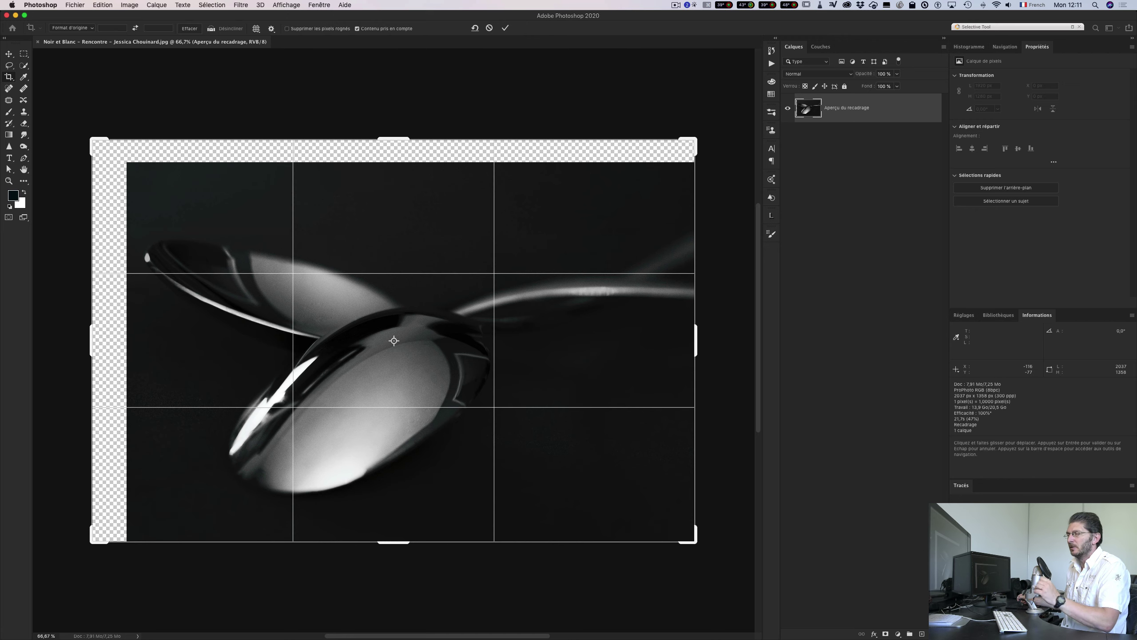
{"action": "left_click", "coordinate": [505, 28]}
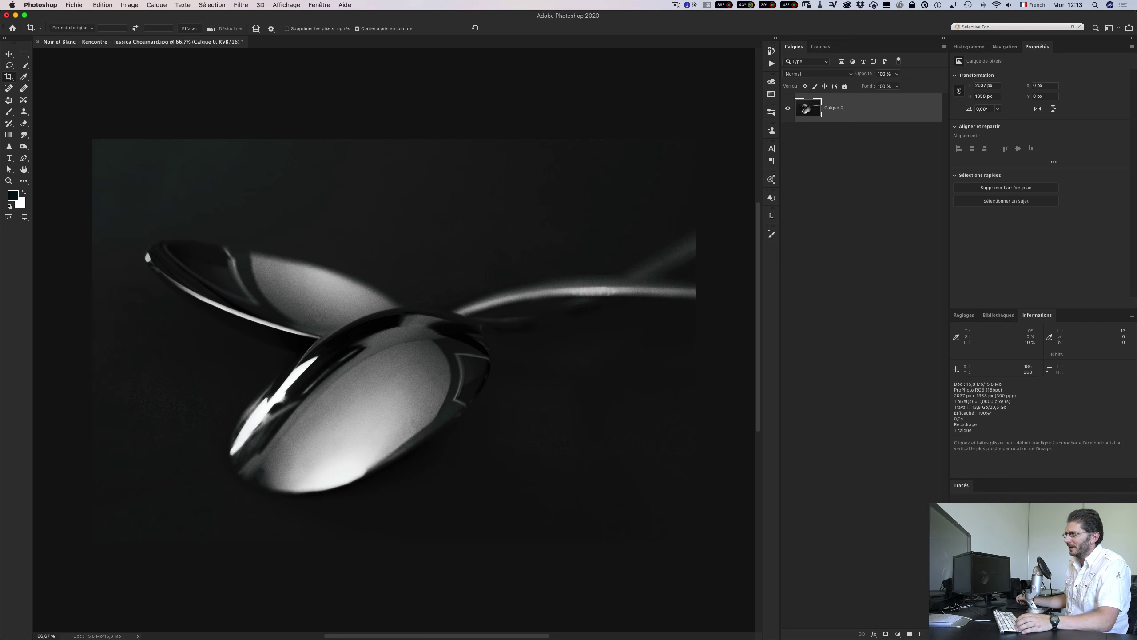
Examine the extended background along the photo's left edge and lower-left corner up close, and return to the whole image
{"action": "key", "text": "z"}
{"action": "left_click_drag", "start_coordinate": [108, 196], "coordinate": [256, 242]}
{"action": "key", "text": "c"}
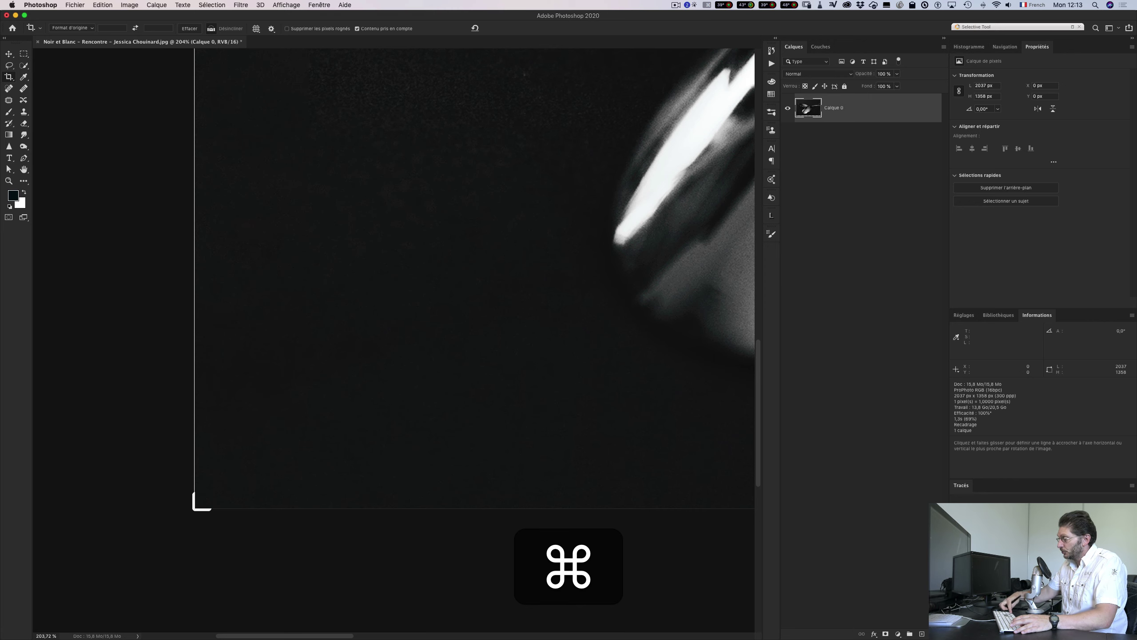
{"action": "key", "text": "super+0"}
{"action": "key", "text": "Escape"}
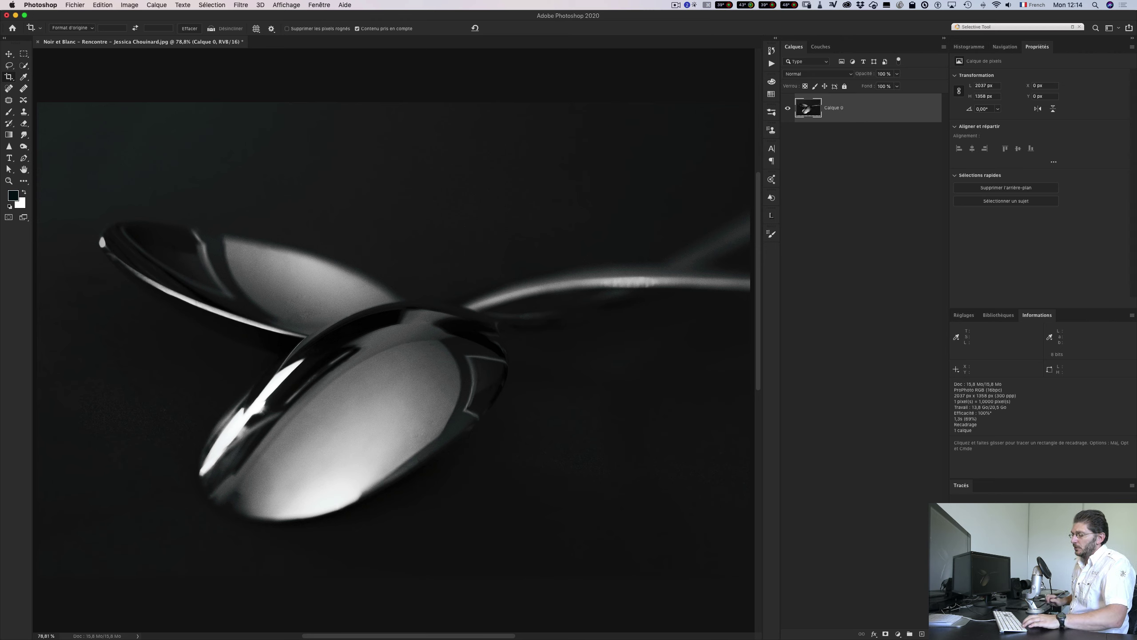
Add an empty layer above the spoons image and zoom in on the rear spoon's tip
{"action": "key", "text": "alt+shift+super+n"}
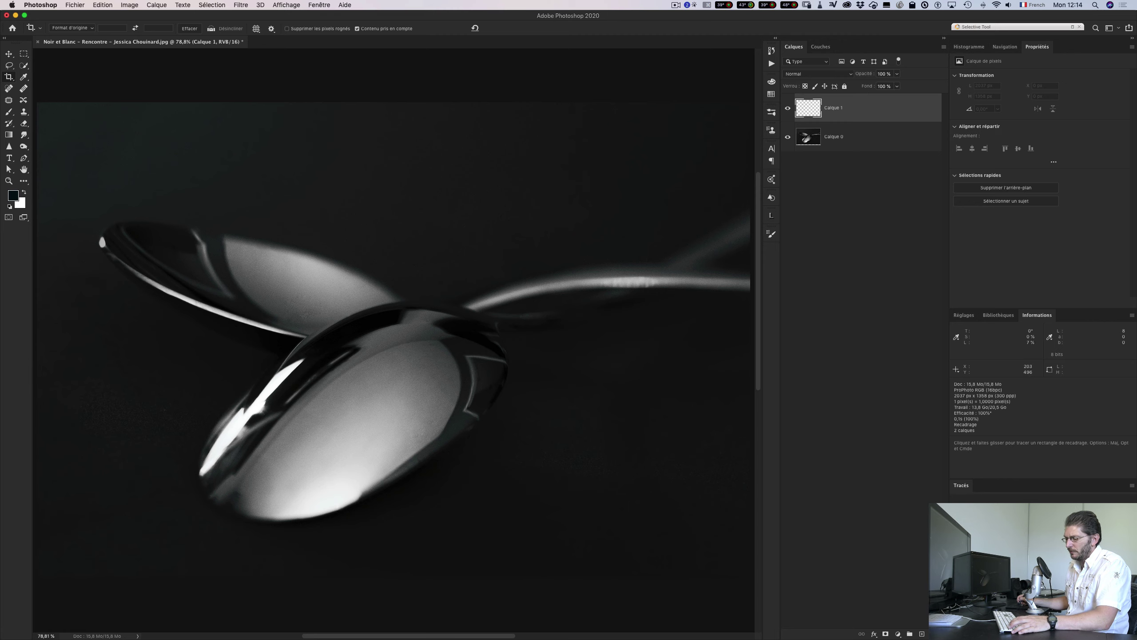
{"action": "key", "text": "a"}
{"action": "key", "text": "z"}
{"action": "left_click", "coordinate": [105, 245]}
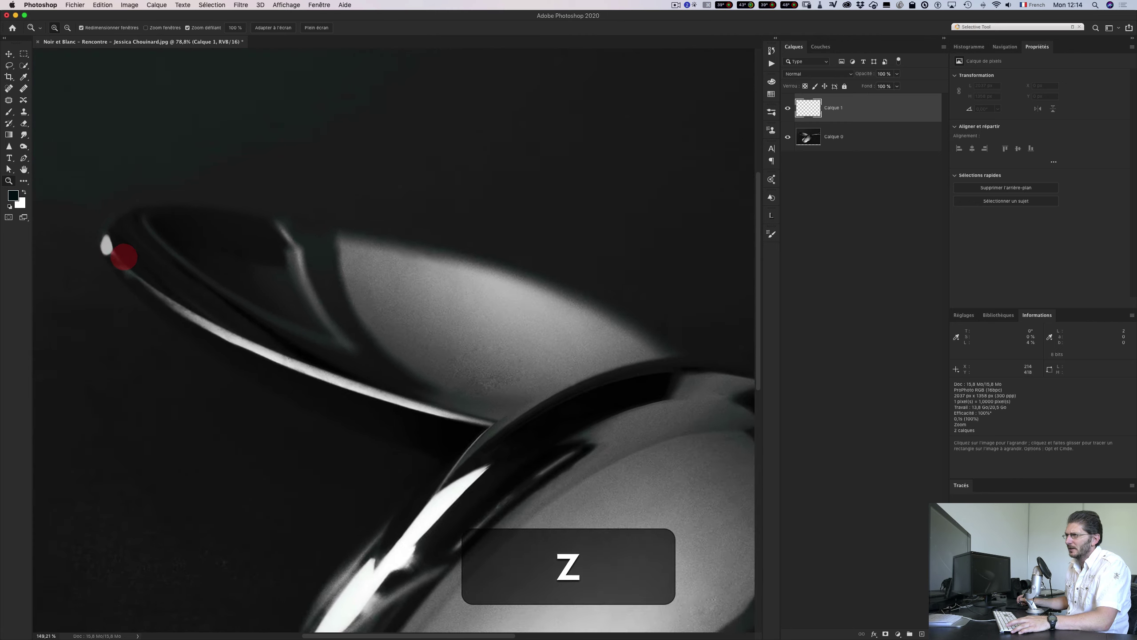
{"action": "left_click_drag", "start_coordinate": [124, 257], "coordinate": [163, 274]}
{"action": "key", "text": "a"}
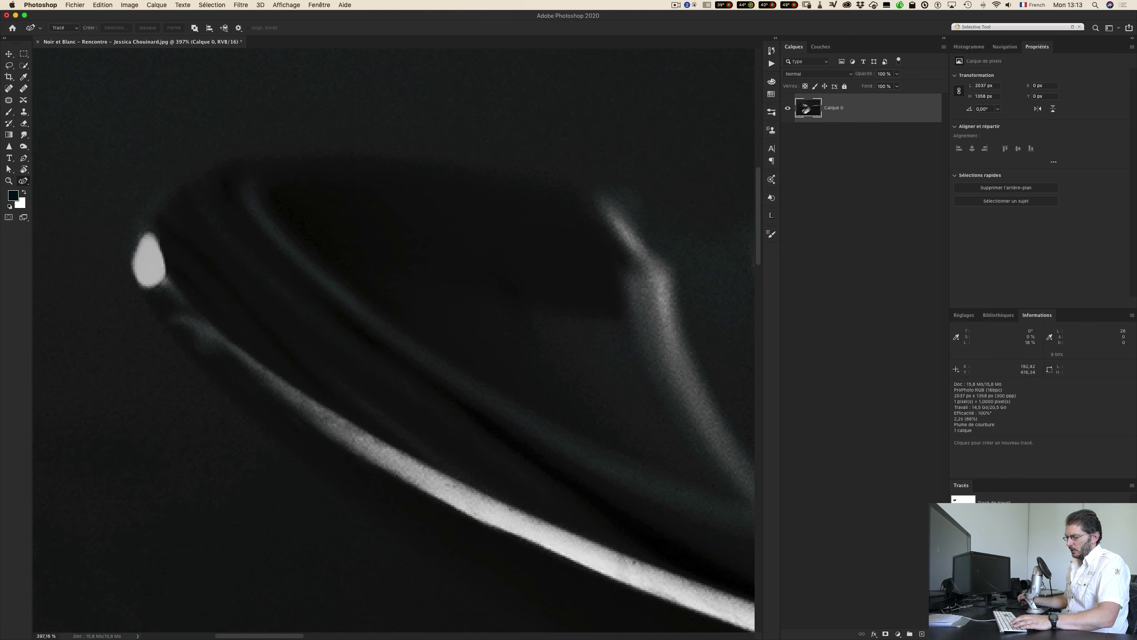
Examine the bright reflection at the rear spoon's tip, comparing the close-up with the whole image
{"action": "key", "text": "space"}
{"action": "left_click_drag", "start_coordinate": [153, 264], "coordinate": [266, 279]}
{"action": "key", "text": "z"}
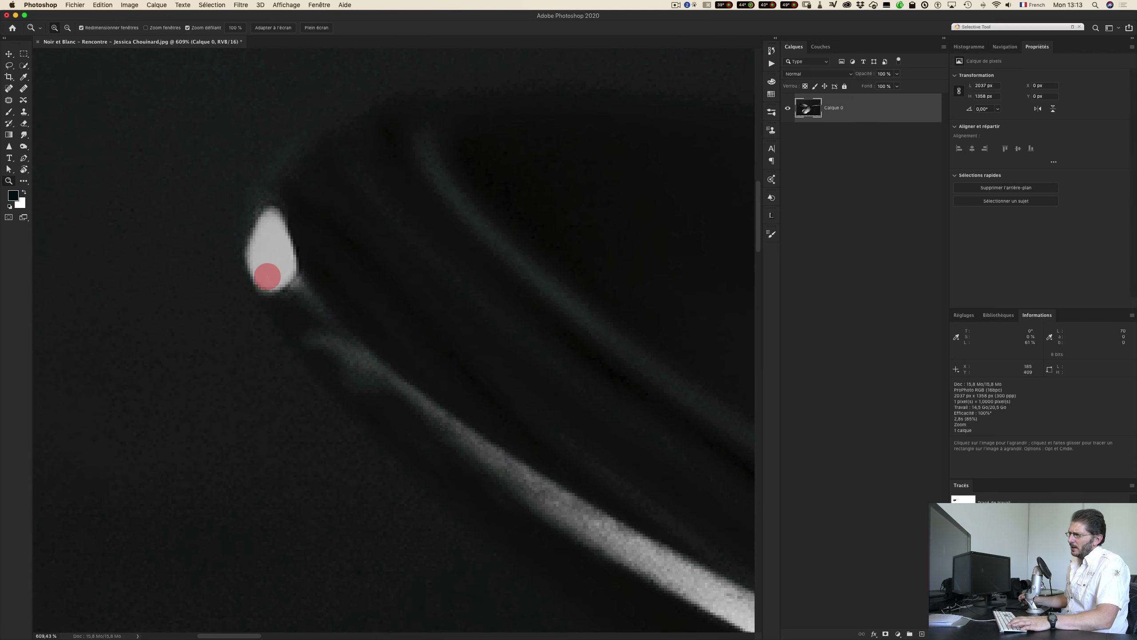
{"action": "key", "text": "super"}
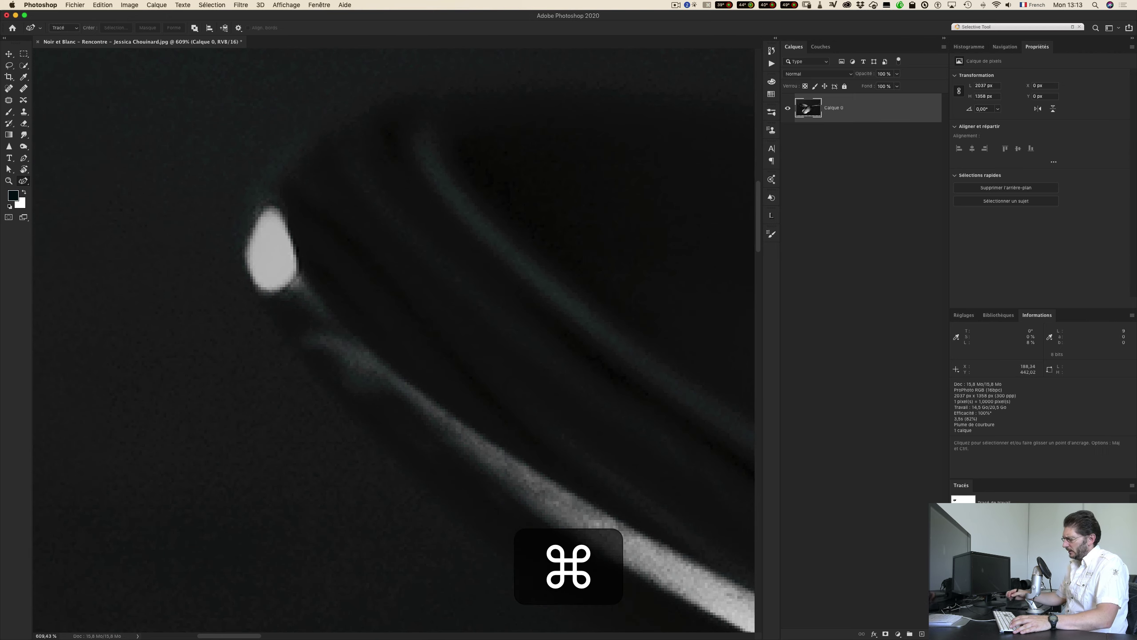
{"action": "key", "text": "super+0"}
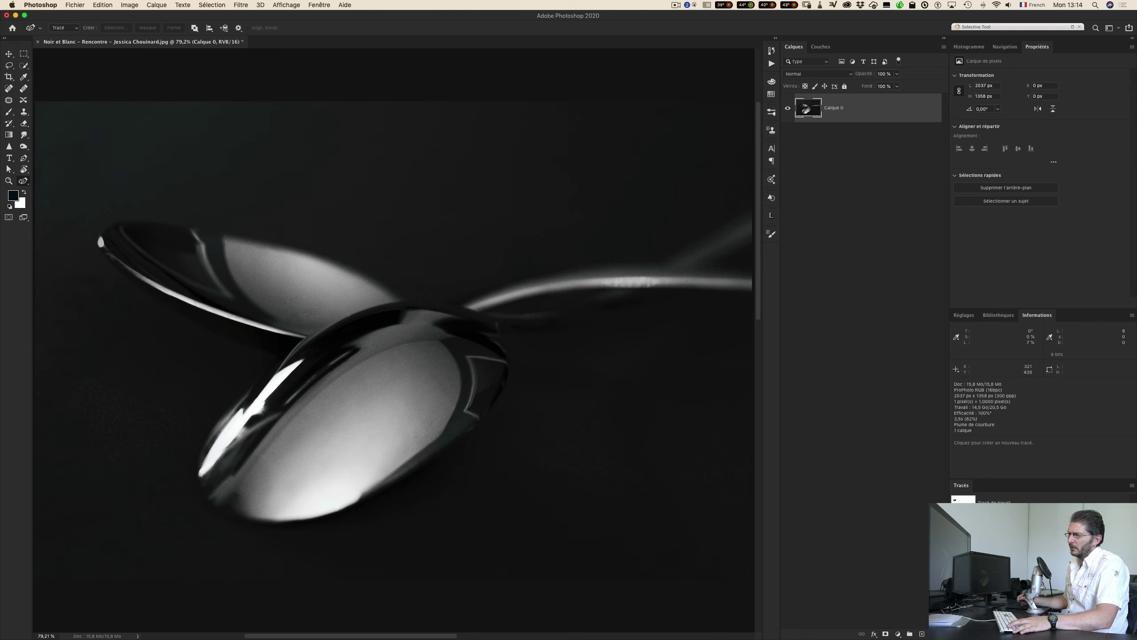
{"action": "key", "text": "z"}
{"action": "left_click_drag", "start_coordinate": [100, 237], "coordinate": [157, 236]}
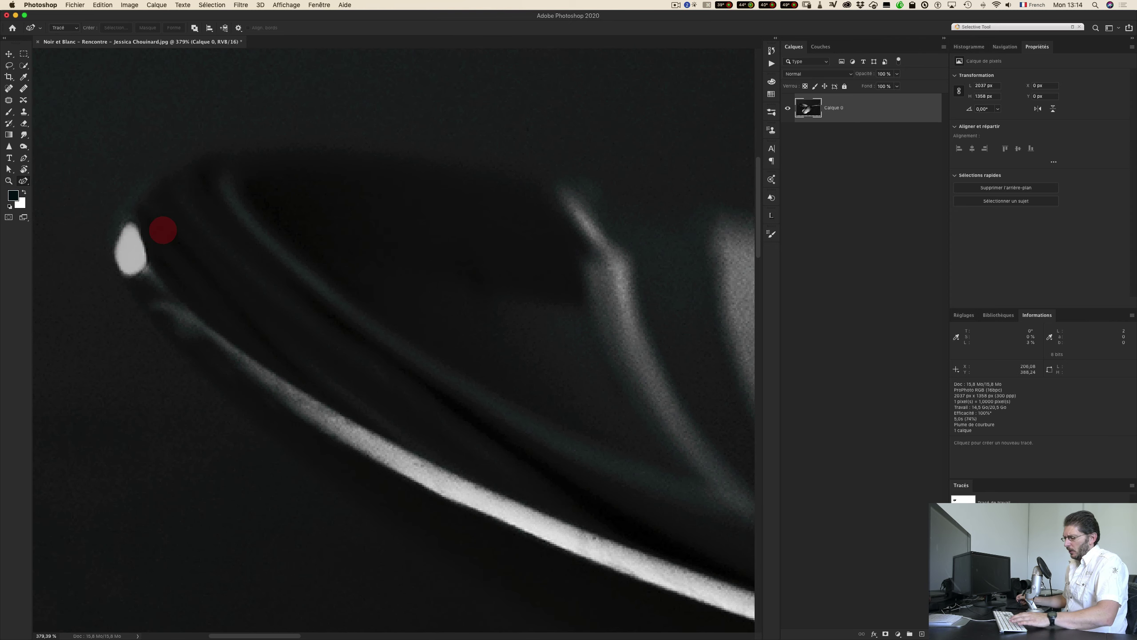
Trace the edge around the rear spoon's bright tip with the Pen tool and convert the path to a selection of about 109 x 155 px
{"action": "key", "text": "p"}
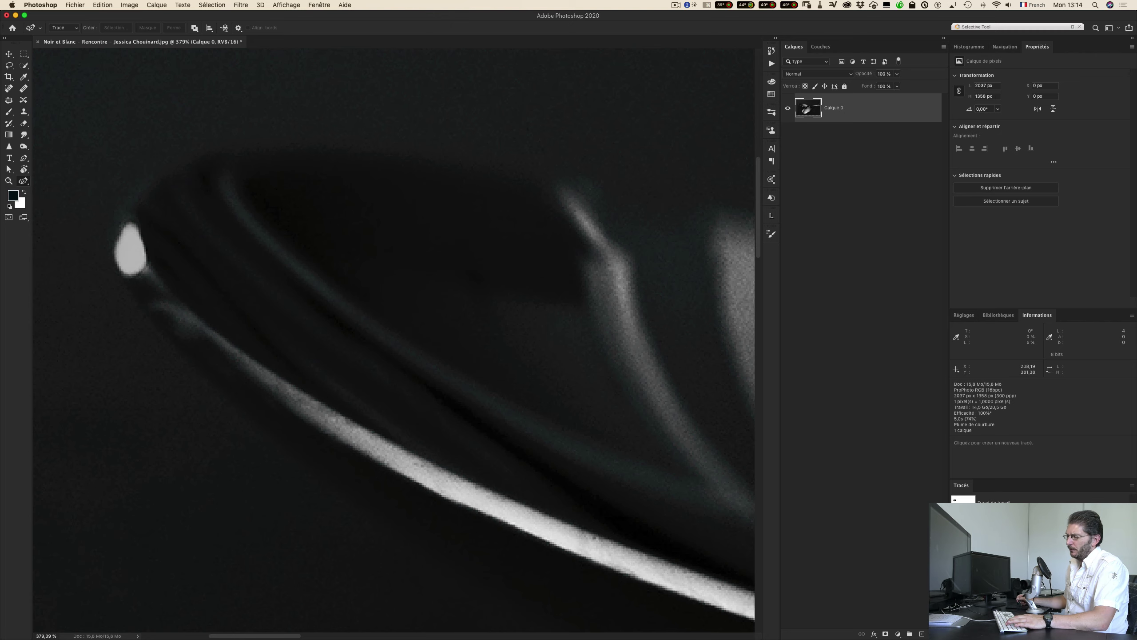
{"action": "key", "text": "r"}
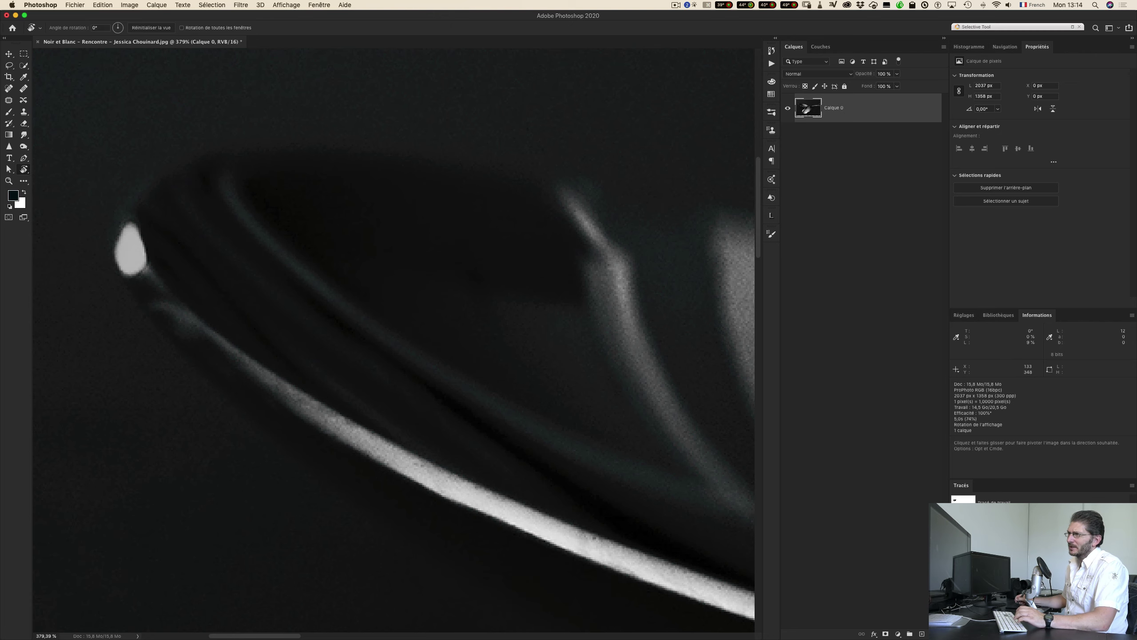
{"action": "mouse_move", "coordinate": [216, 140]}
{"action": "left_mouse_down"}
{"action": "mouse_move", "coordinate": [360, 157]}
{"action": "mouse_move", "coordinate": [451, 216]}
{"action": "mouse_move", "coordinate": [201, 245]}
{"action": "mouse_move", "coordinate": [490, 221]}
{"action": "mouse_move", "coordinate": [447, 203]}
{"action": "mouse_move", "coordinate": [406, 223]}
{"action": "left_mouse_up"}
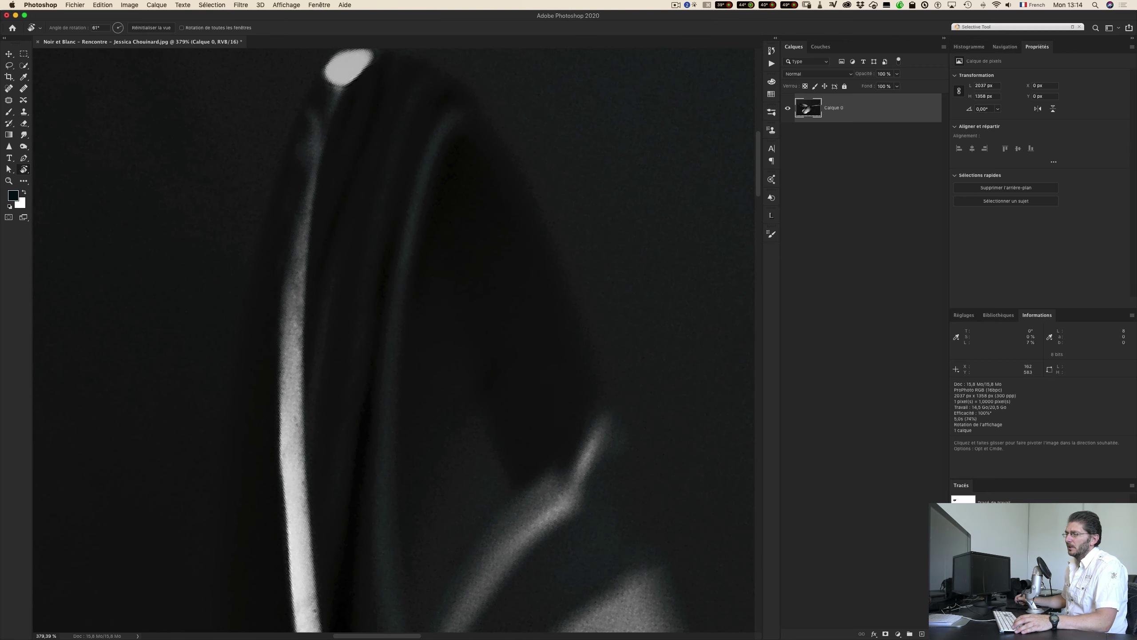
{"action": "key", "text": "space"}
{"action": "mouse_move", "coordinate": [340, 165]}
{"action": "left_mouse_down"}
{"action": "mouse_move", "coordinate": [312, 307]}
{"action": "mouse_move", "coordinate": [257, 364]}
{"action": "left_mouse_up"}
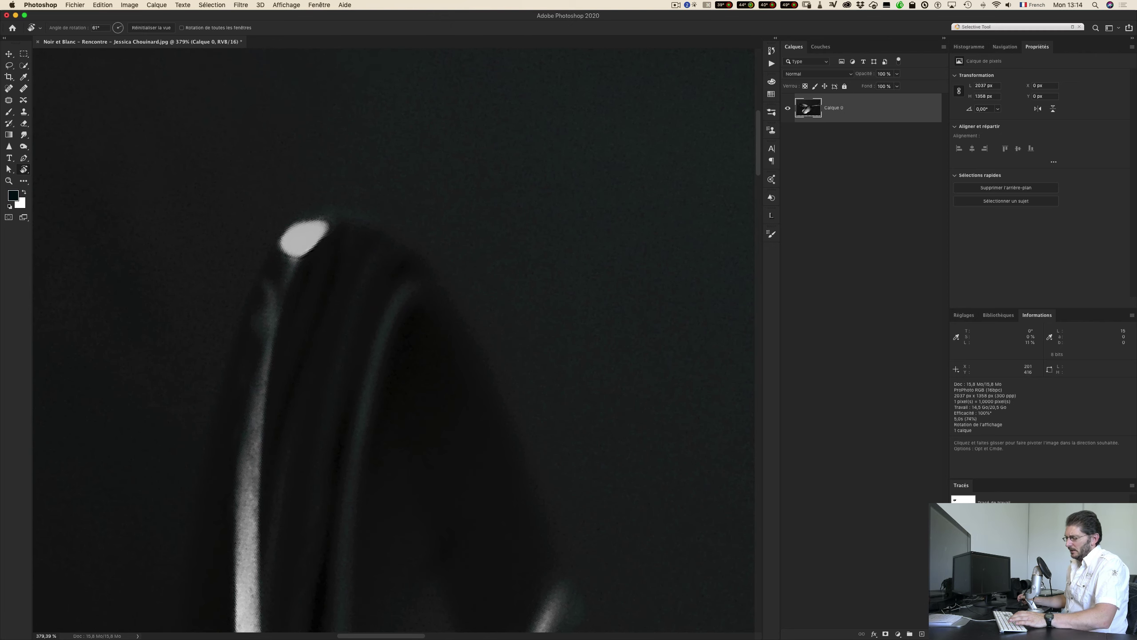
{"action": "key", "text": "p"}
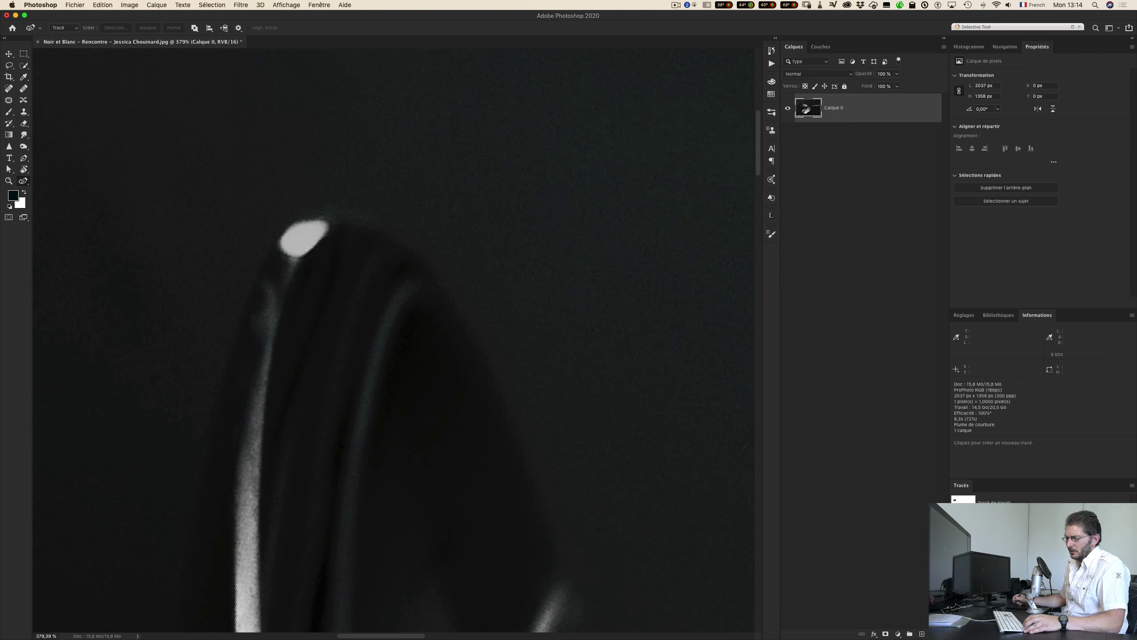
{"action": "key", "text": "shift+p"}
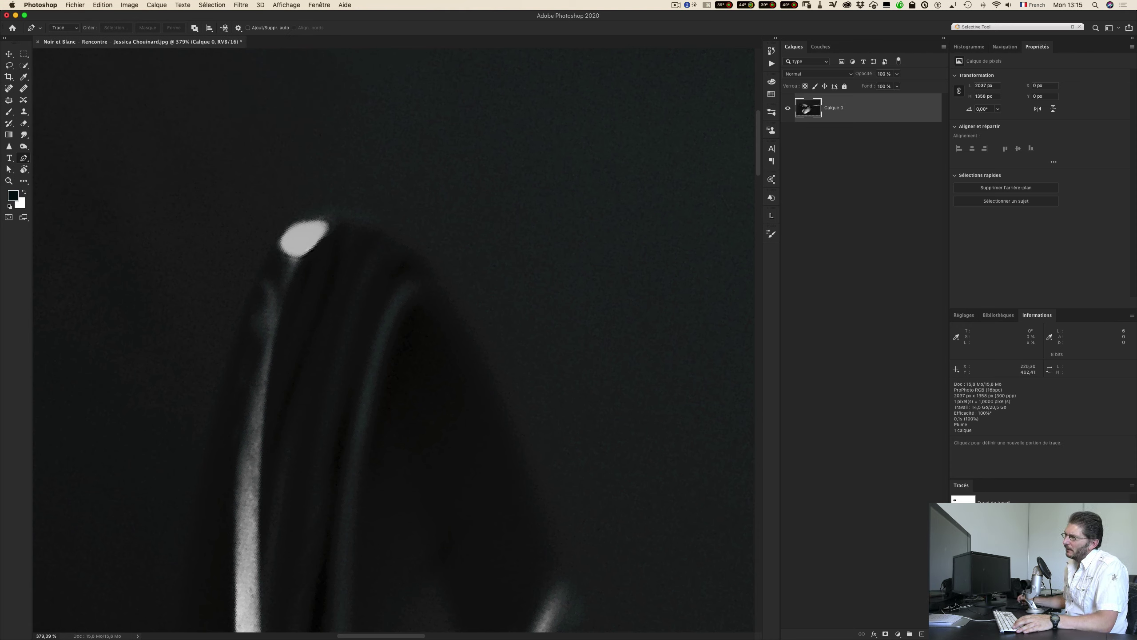
{"action": "left_click", "coordinate": [238, 326]}
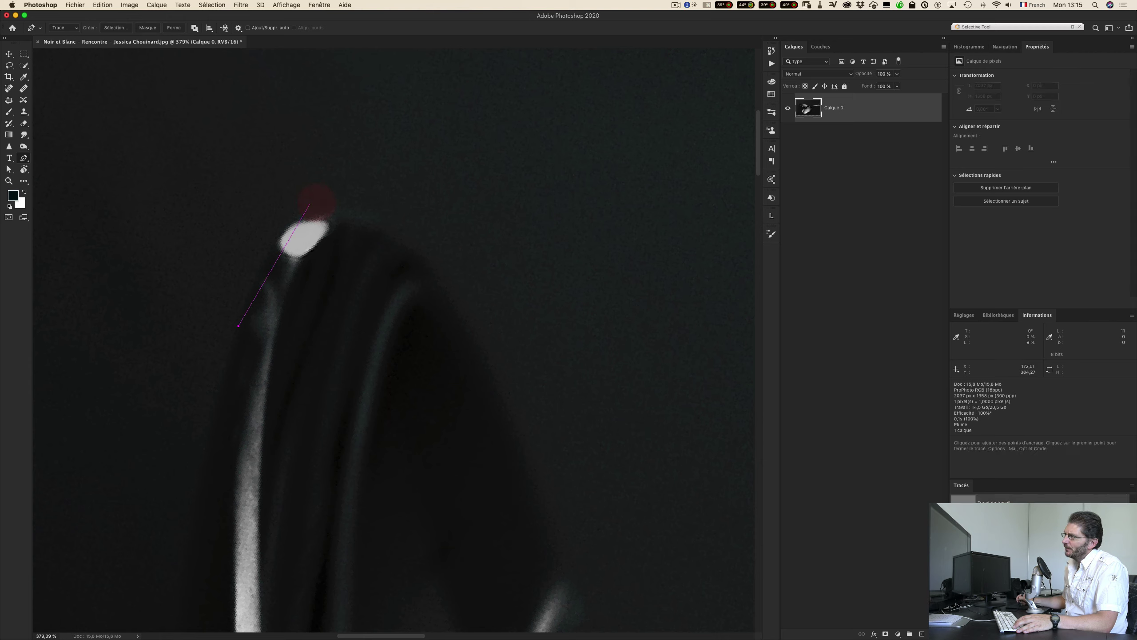
{"action": "left_click_drag", "start_coordinate": [312, 211], "coordinate": [367, 201]}
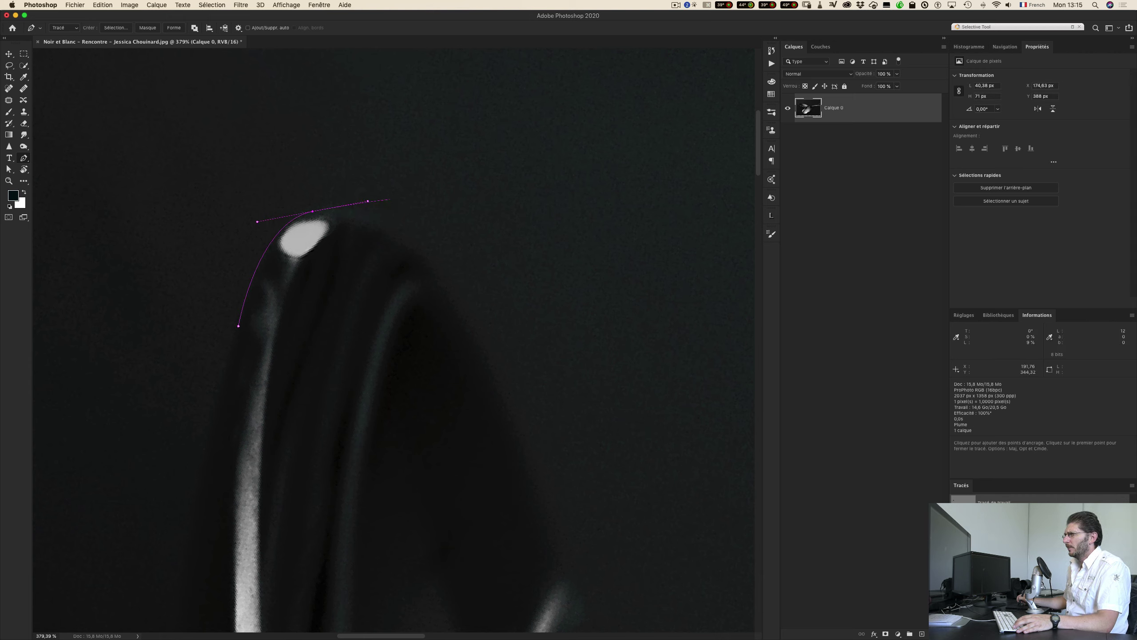
{"action": "left_click", "coordinate": [388, 199]}
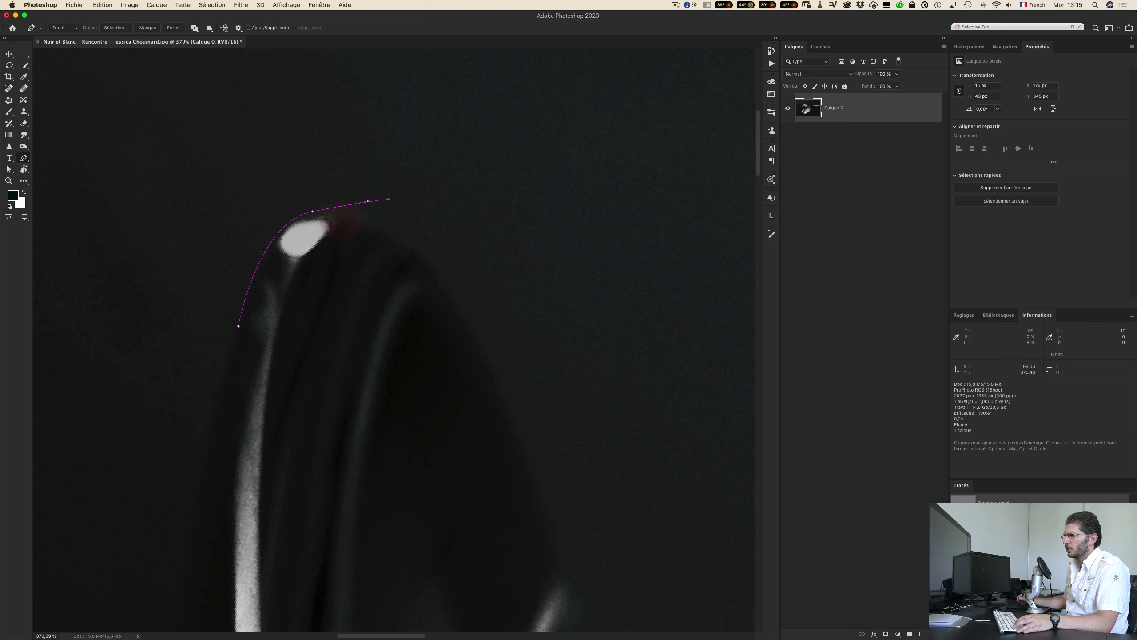
{"action": "left_click_drag", "start_coordinate": [326, 230], "coordinate": [342, 215]}
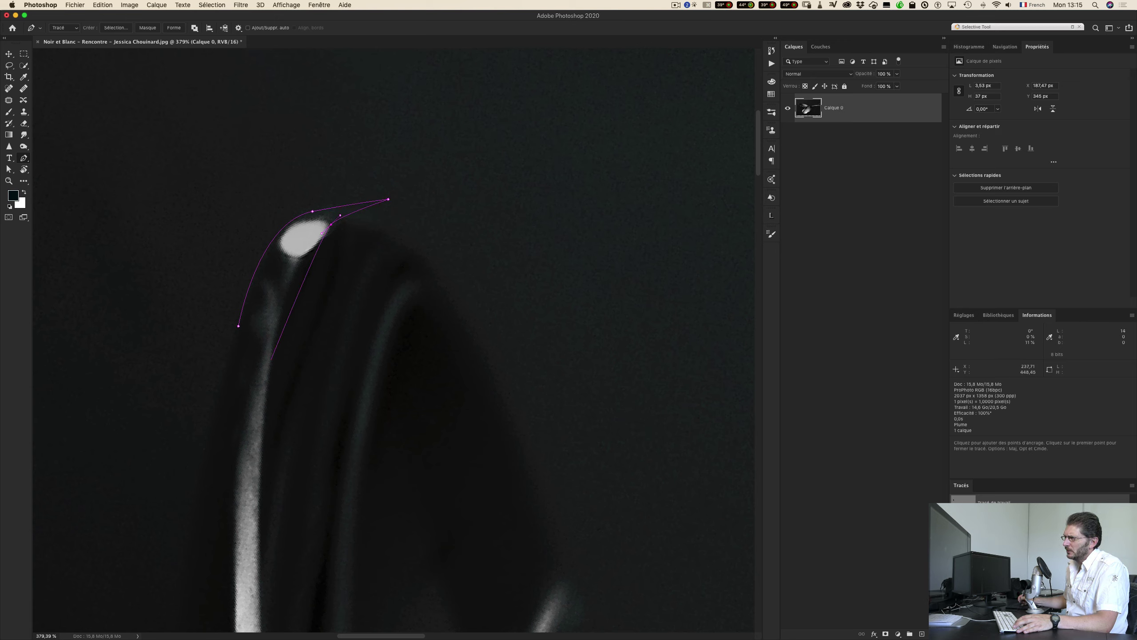
{"action": "left_click_drag", "start_coordinate": [267, 373], "coordinate": [225, 415]}
{"action": "left_click", "coordinate": [232, 460]}
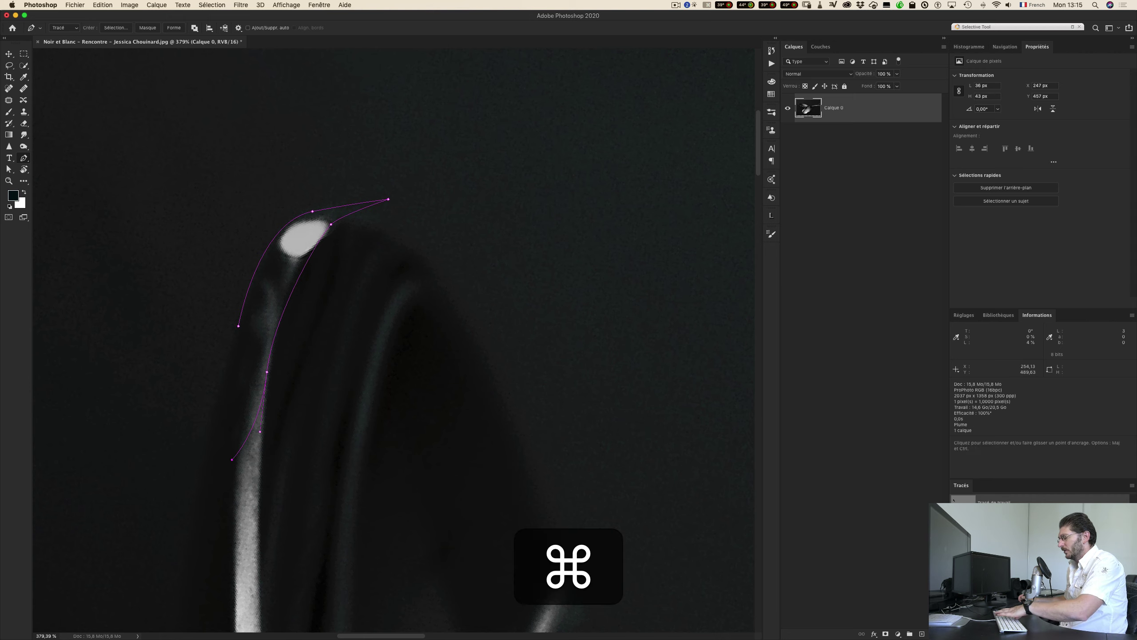
{"action": "key", "text": "super+Return"}
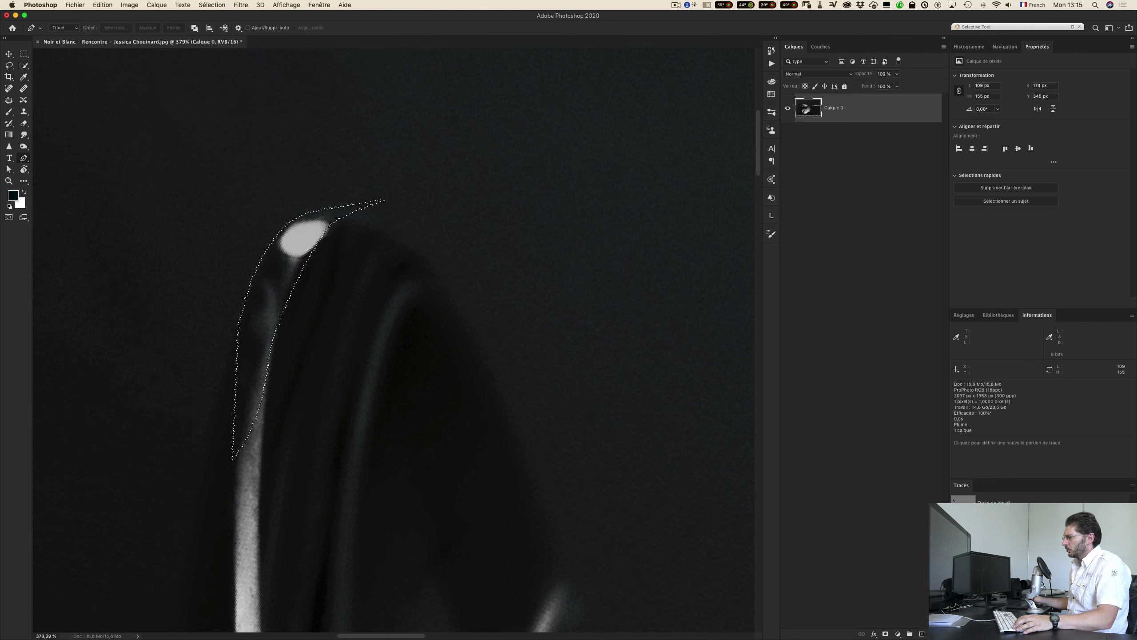
Add a new layer masked to the spoon-tip selection, and reload its mask as a selection with the layer's pixels targeted
{"action": "left_click", "coordinate": [922, 633]}
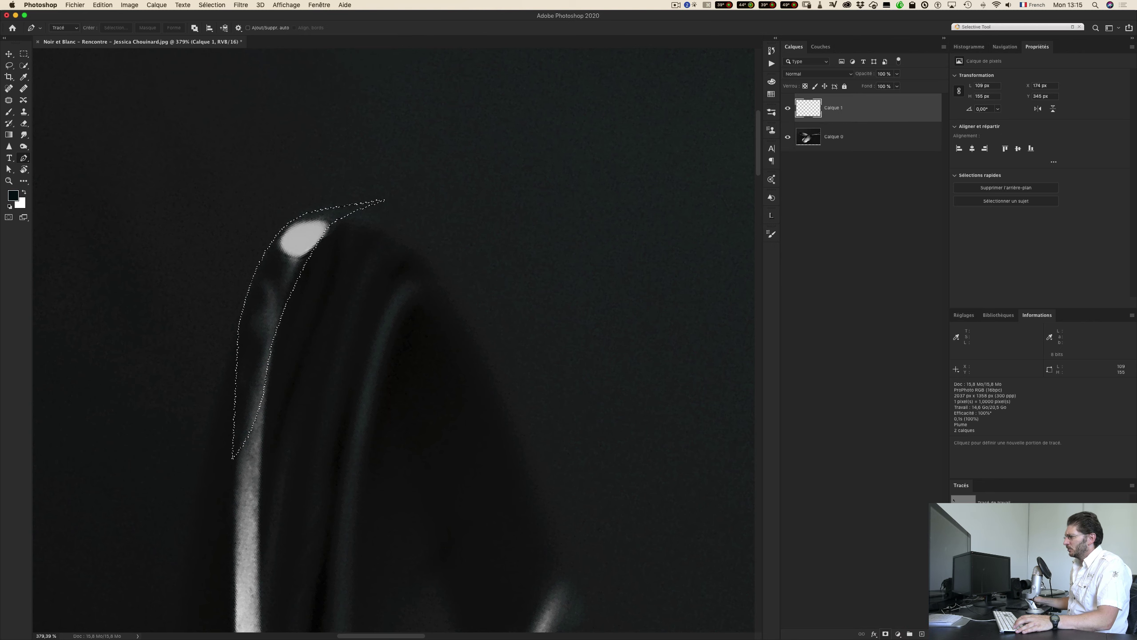
{"action": "left_click", "coordinate": [886, 633]}
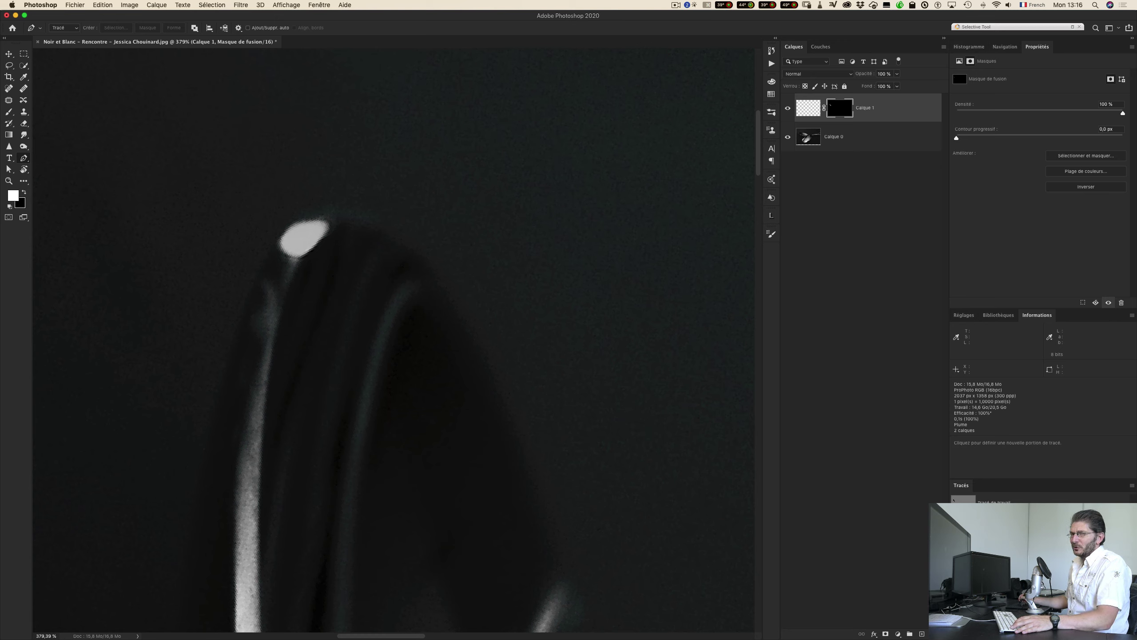
{"action": "key", "text": "super+2"}
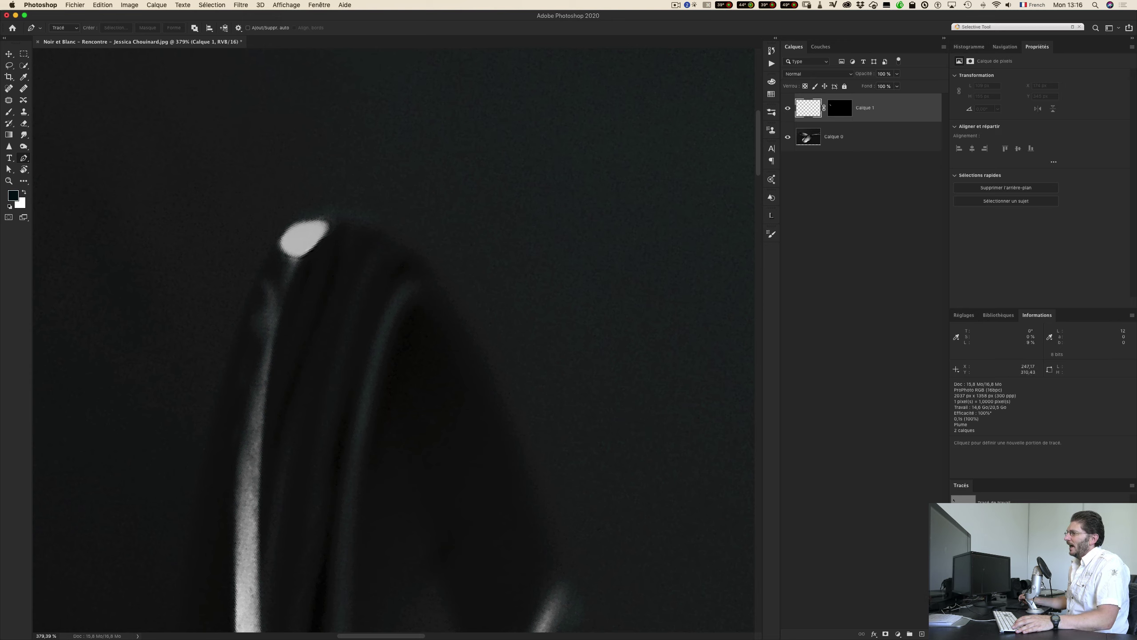
{"action": "left_click", "coordinate": [840, 107], "text": "super"}
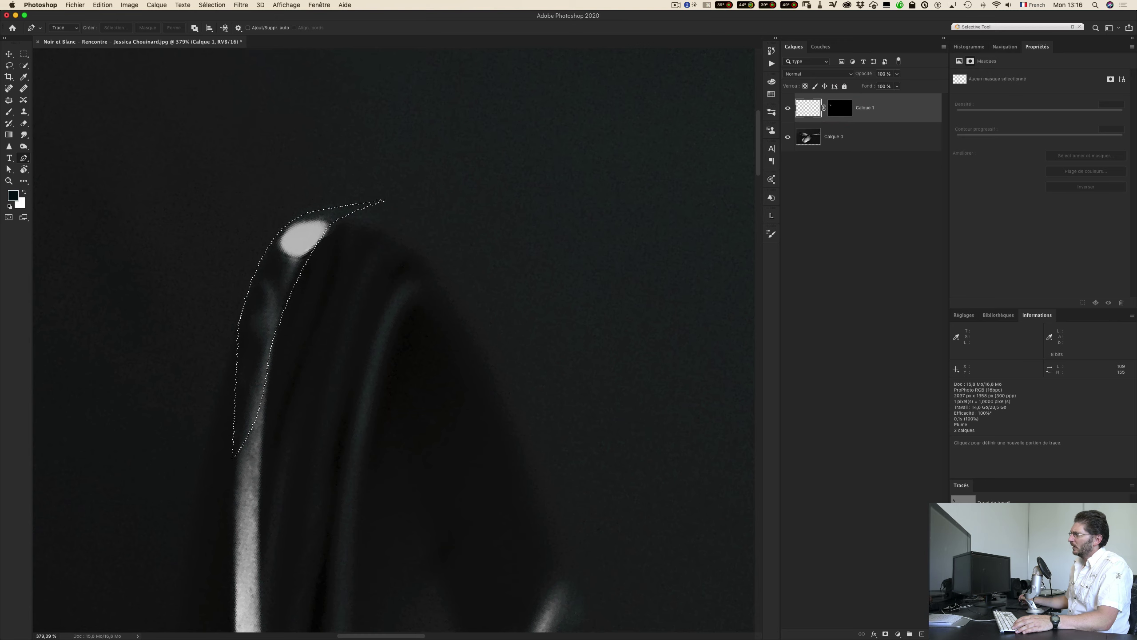
{"action": "key", "text": "super"}
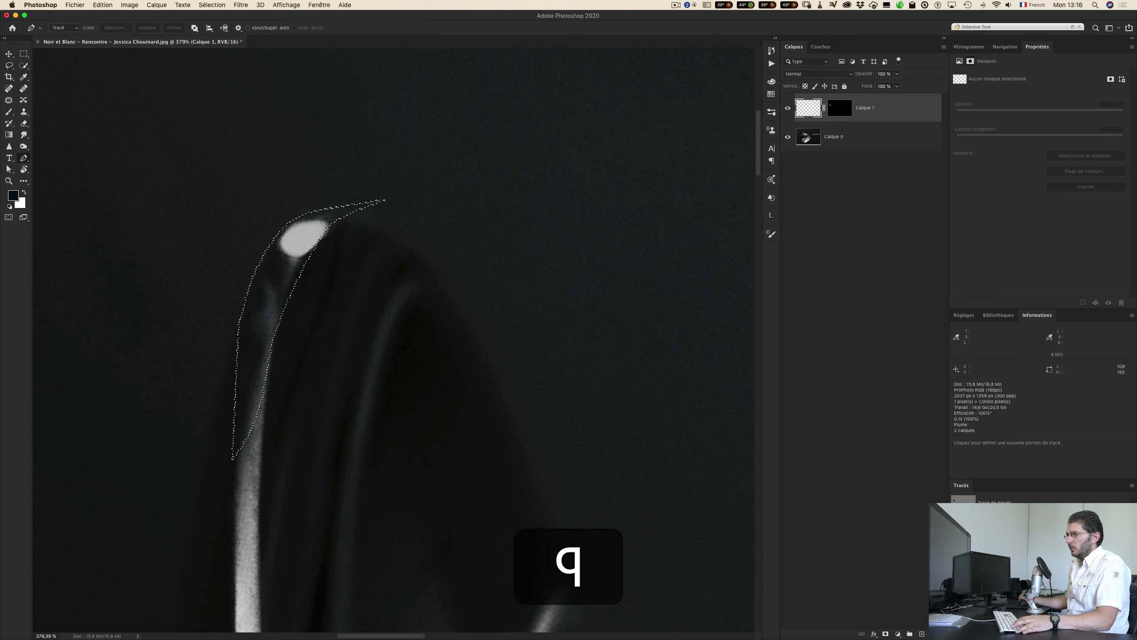
Check the spoon-tip selection up close and feather the Calque 1 layer mask by 3 px
{"action": "key", "text": "q"}
{"action": "key", "text": "q"}
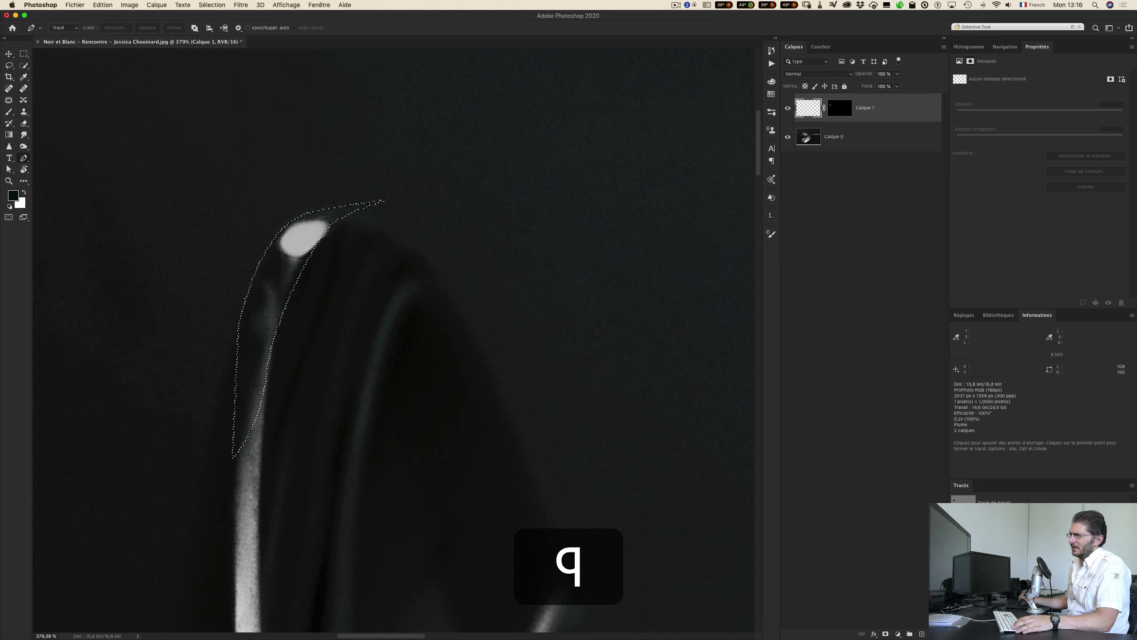
{"action": "key", "text": "z"}
{"action": "left_click_drag", "start_coordinate": [235, 311], "coordinate": [274, 320]}
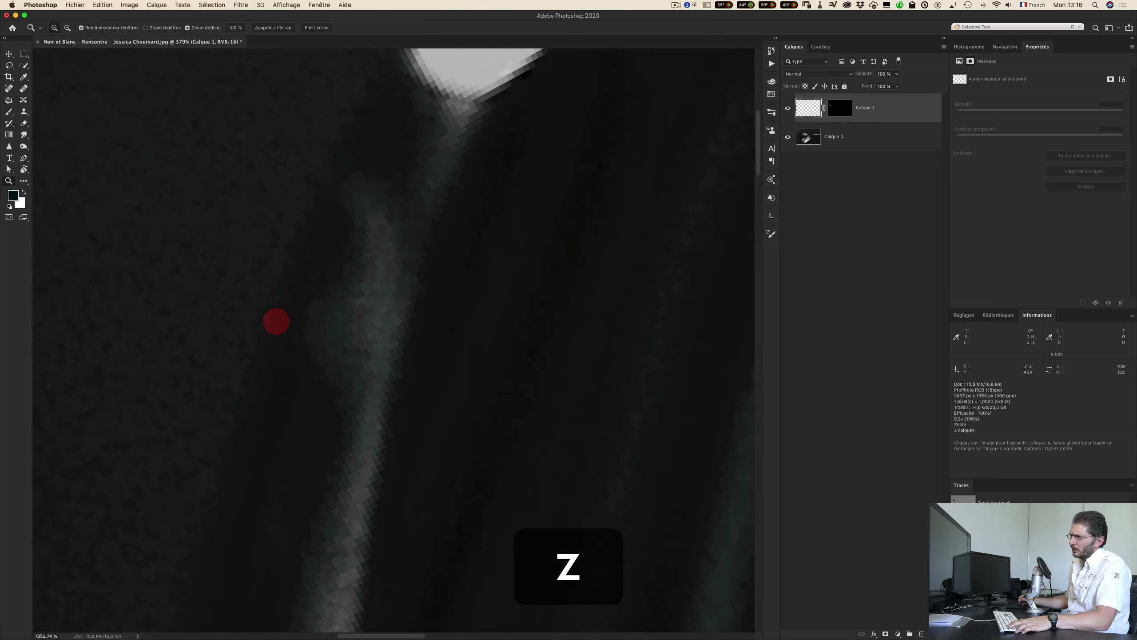
{"action": "key", "text": "space"}
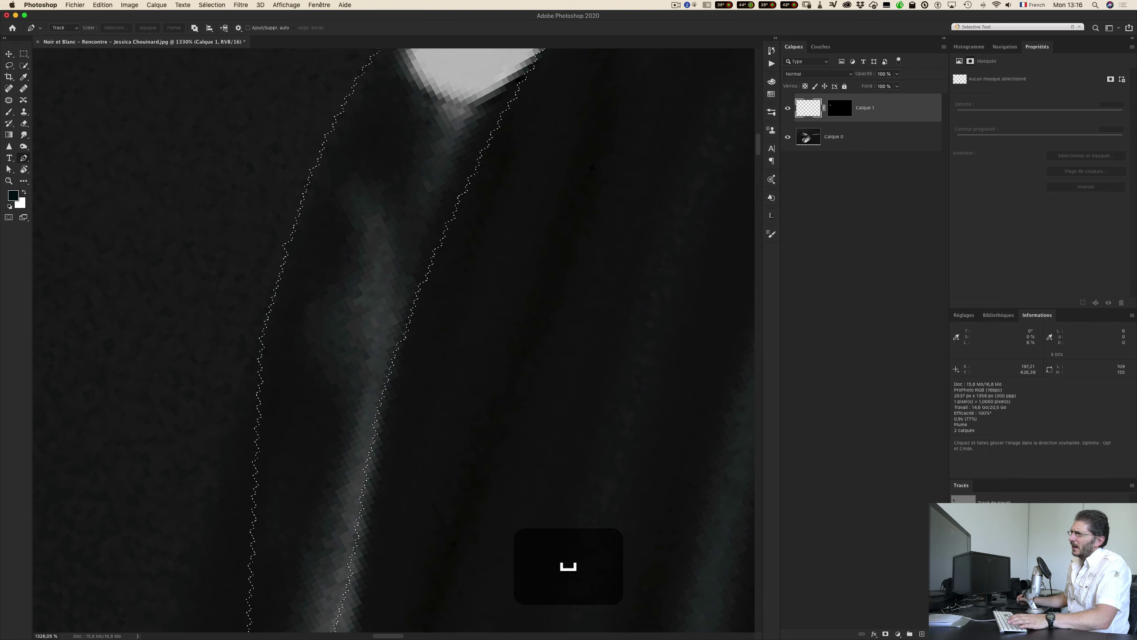
{"action": "left_click_drag", "start_coordinate": [388, 161], "coordinate": [352, 305]}
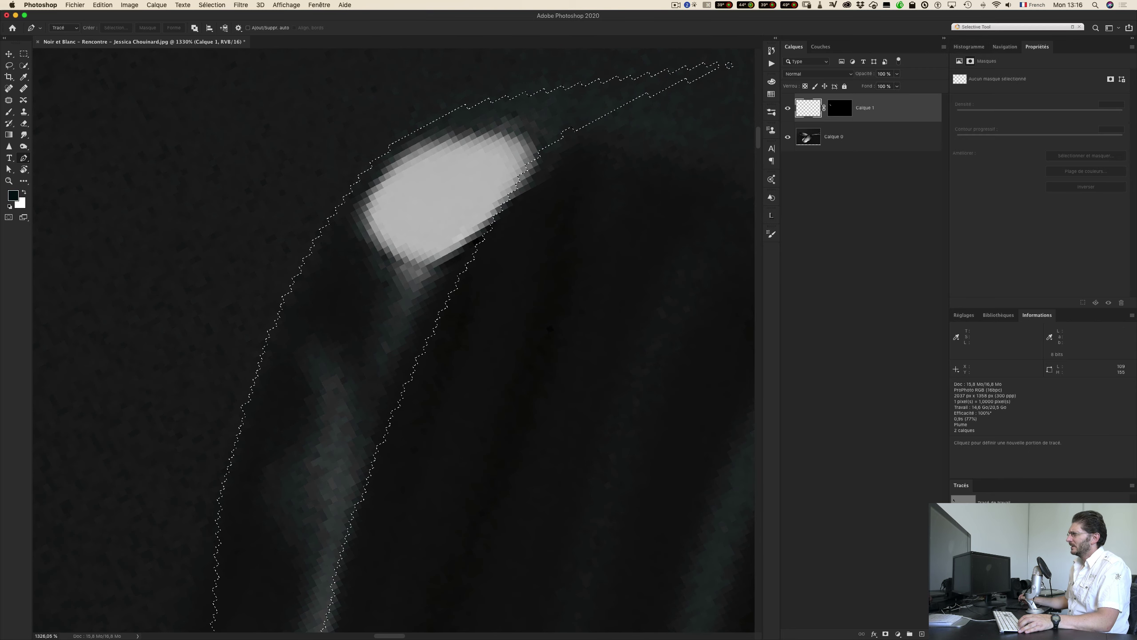
{"action": "left_click", "coordinate": [839, 108]}
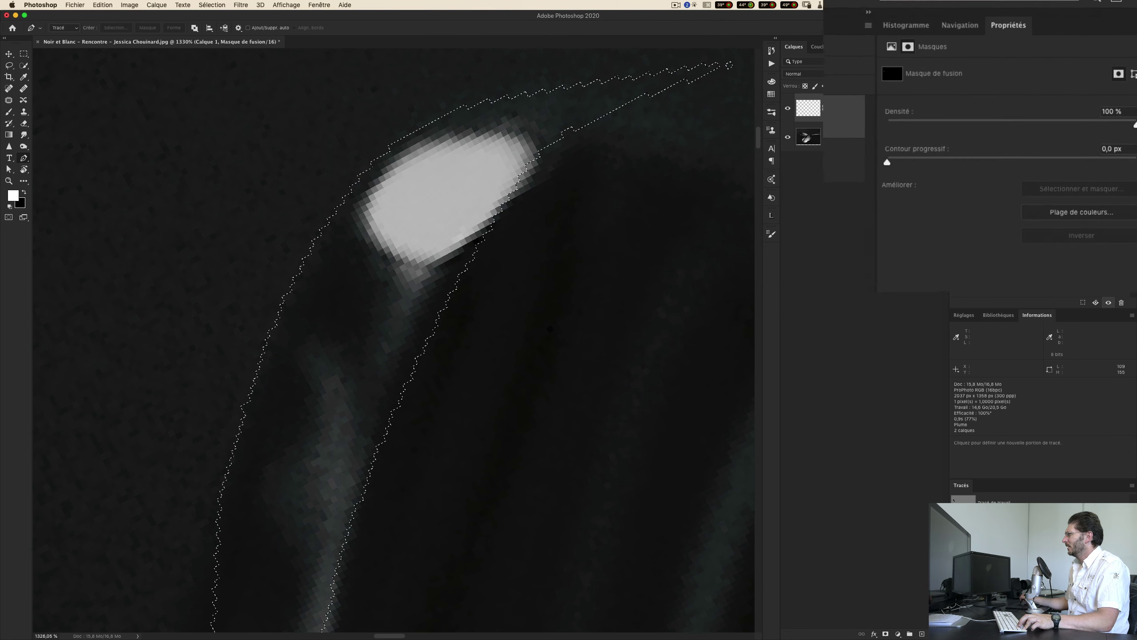
{"action": "left_click", "coordinate": [956, 139]}
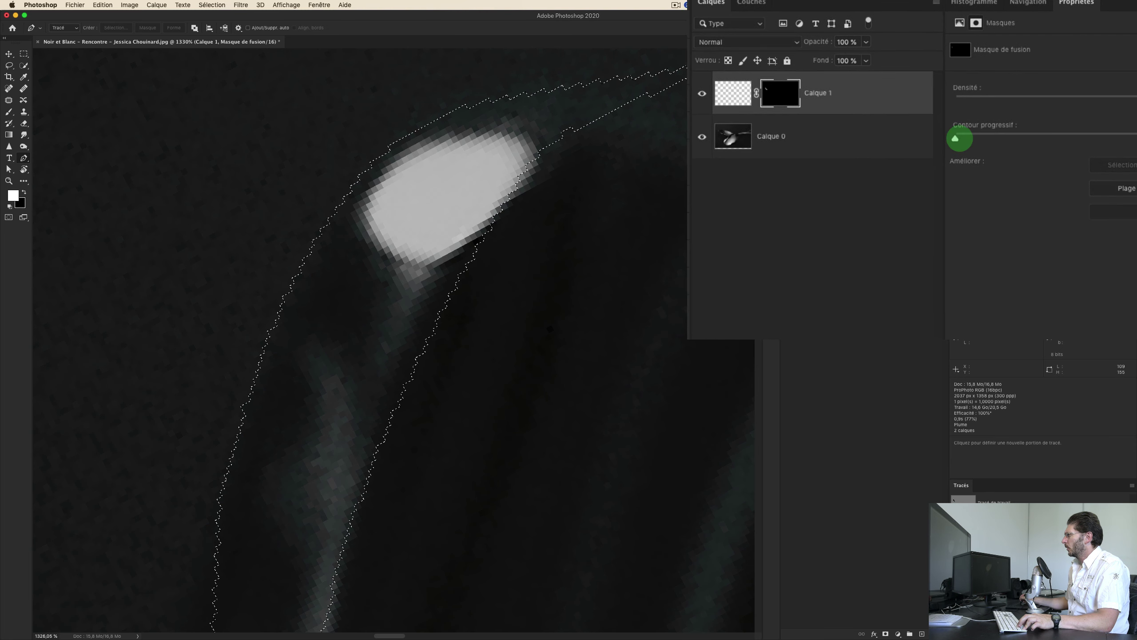
{"action": "left_click_drag", "start_coordinate": [956, 138], "coordinate": [962, 138]}
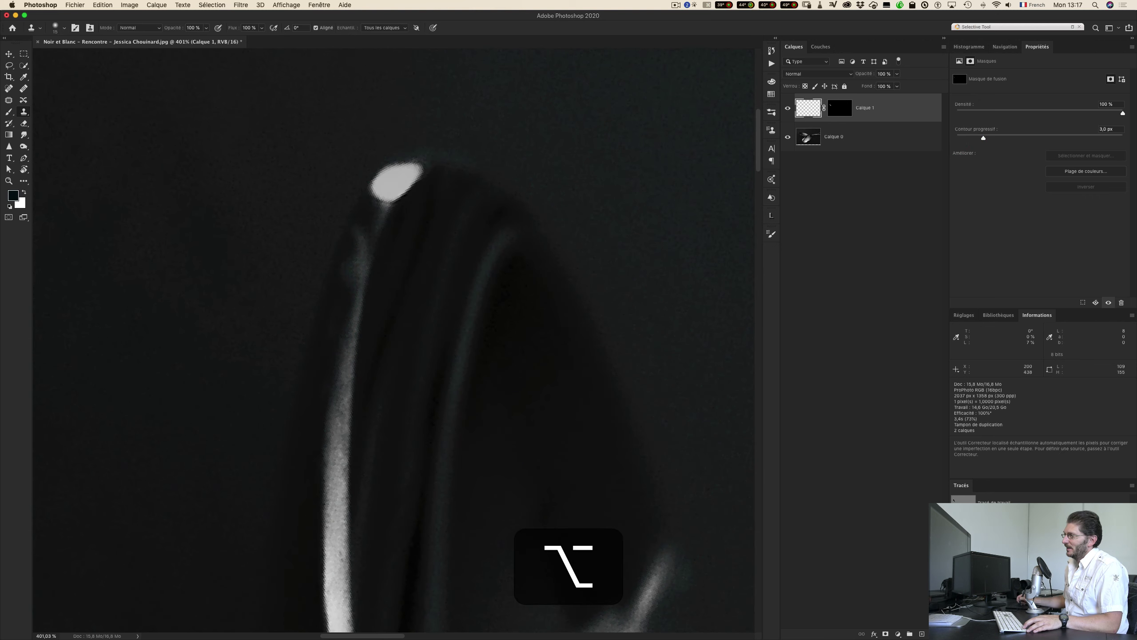
Clone dark rim tones over the outer edge of the bright reflection at the rear spoon's tip, using 26% flow
{"action": "left_click", "coordinate": [347, 238], "text": "alt"}
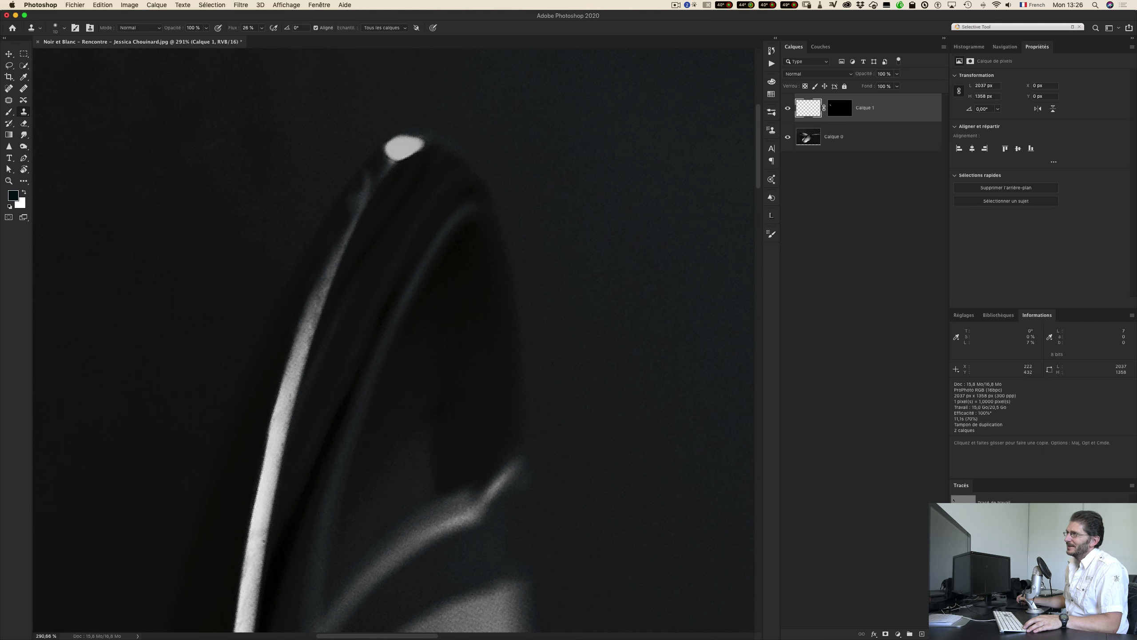
{"action": "key", "text": "z"}
{"action": "left_click", "coordinate": [376, 208]}
{"action": "mouse_move", "coordinate": [375, 208]}
{"action": "left_mouse_down"}
{"action": "mouse_move", "coordinate": [393, 203]}
{"action": "mouse_move", "coordinate": [380, 259]}
{"action": "mouse_move", "coordinate": [348, 233]}
{"action": "left_mouse_up"}
{"action": "key", "text": "s"}
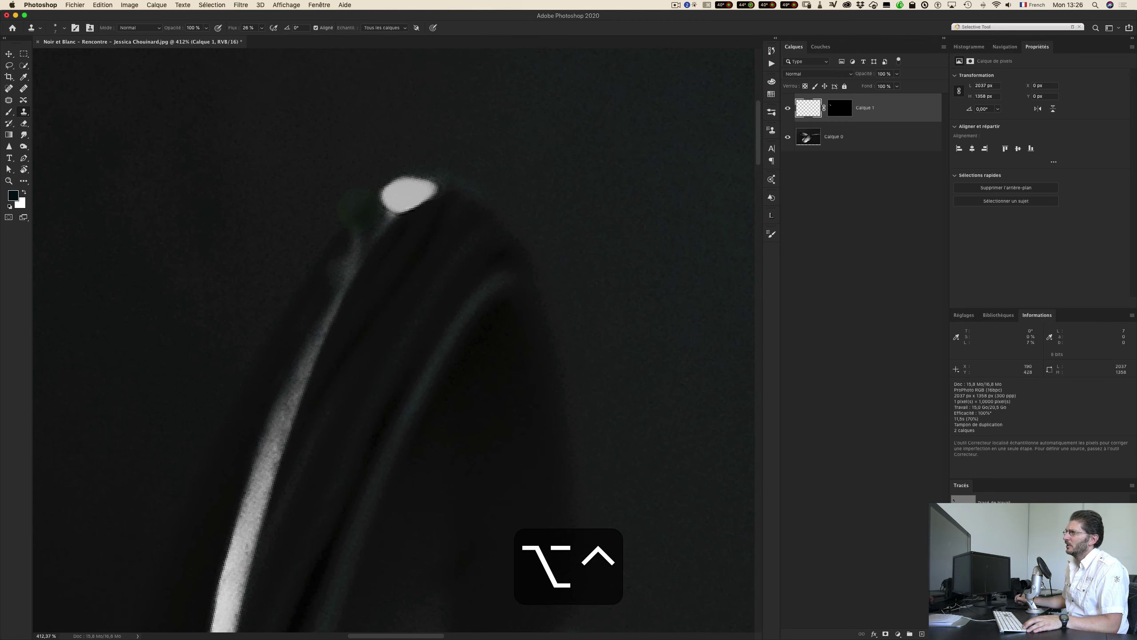
{"action": "left_click", "coordinate": [373, 199], "text": "alt"}
{"action": "left_click_drag", "start_coordinate": [395, 184], "coordinate": [389, 183]}
{"action": "left_click", "coordinate": [378, 196], "text": "alt"}
{"action": "left_click", "coordinate": [404, 175], "text": "alt"}
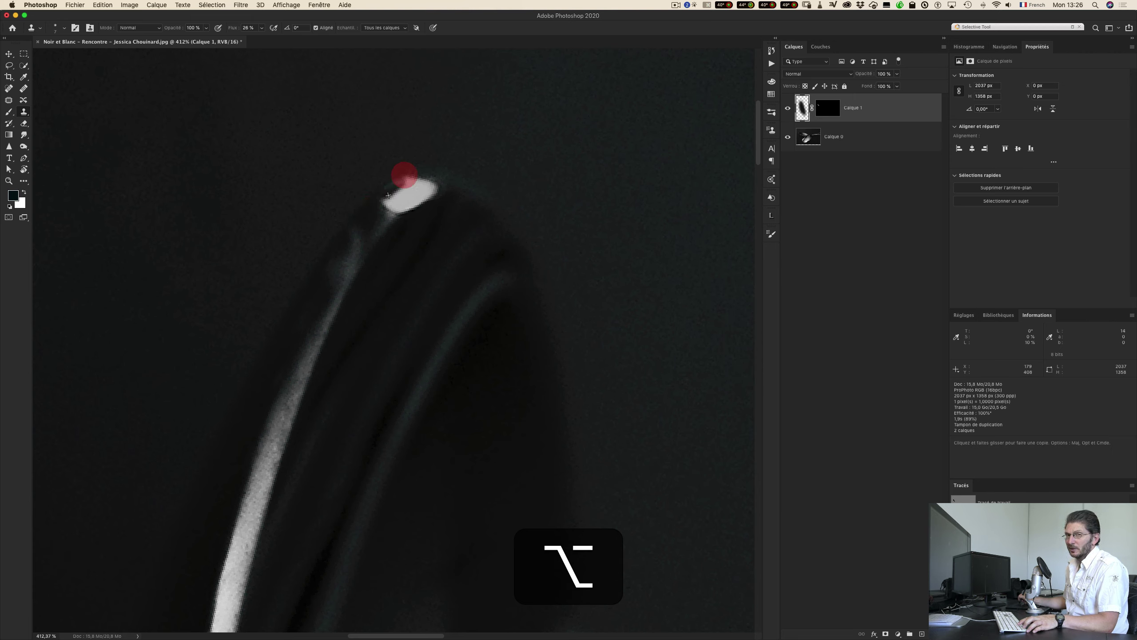
{"action": "left_click", "coordinate": [369, 216], "text": "alt"}
{"action": "left_click", "coordinate": [409, 177], "text": "alt"}
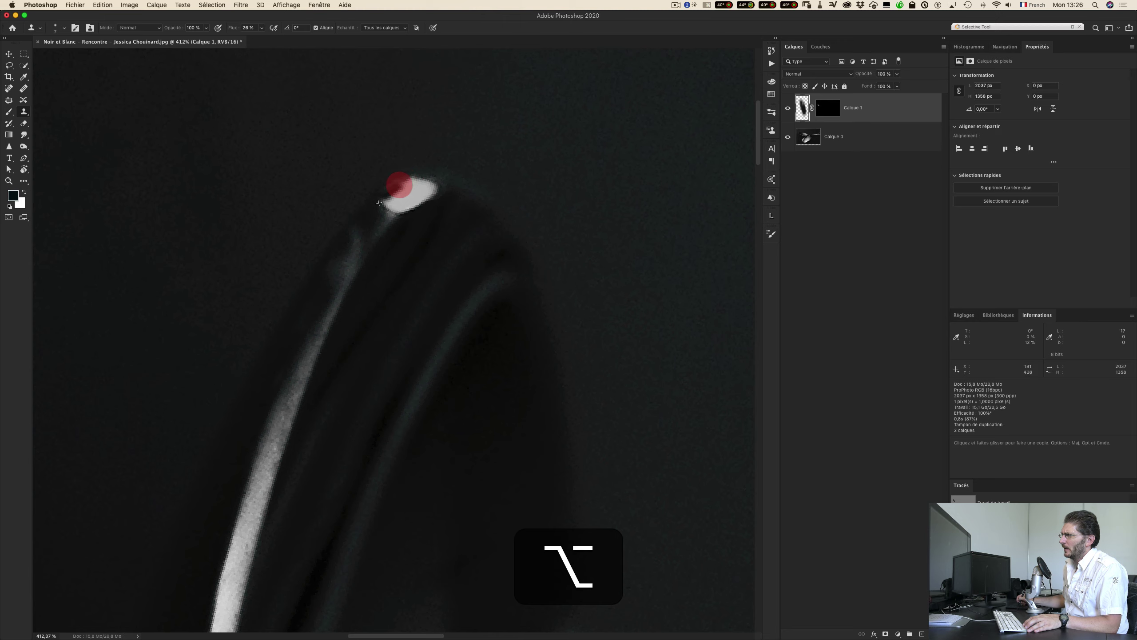
{"action": "left_click", "coordinate": [380, 237], "text": "alt"}
{"action": "left_click", "coordinate": [370, 223], "text": "alt"}
{"action": "left_click", "coordinate": [384, 204], "text": "alt"}
{"action": "left_click", "coordinate": [488, 175], "text": "alt"}
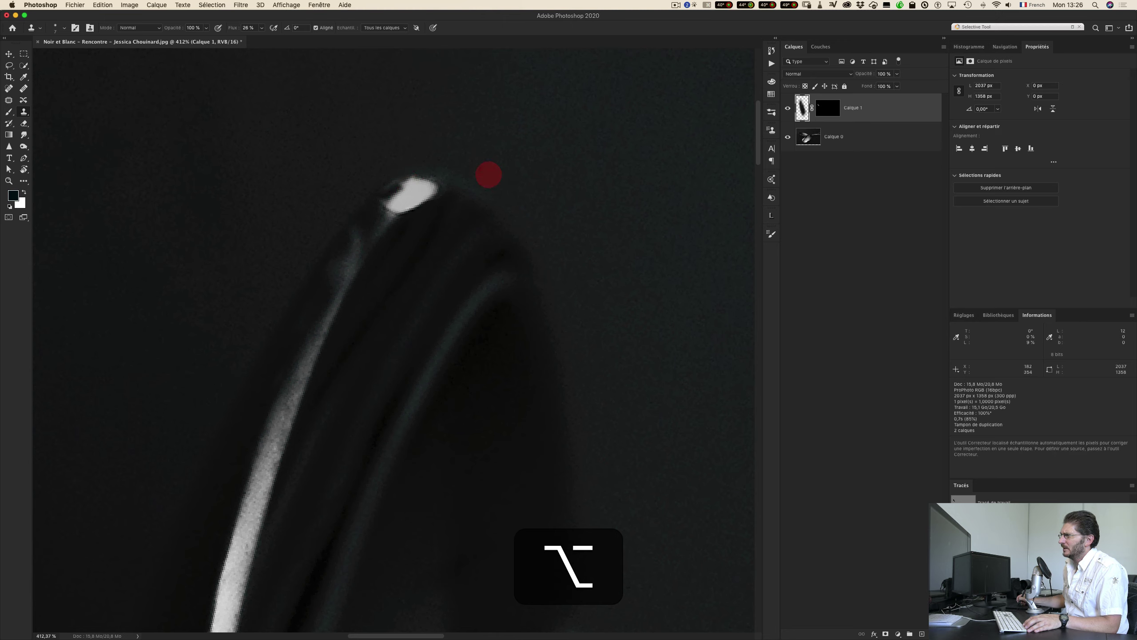
Clone dark tones across the centre and far end of the tip's bright reflection to break up the white patch
{"action": "left_click", "coordinate": [459, 198], "text": "alt"}
{"action": "left_click", "coordinate": [419, 197], "text": "alt"}
{"action": "left_click", "coordinate": [451, 209], "text": "alt"}
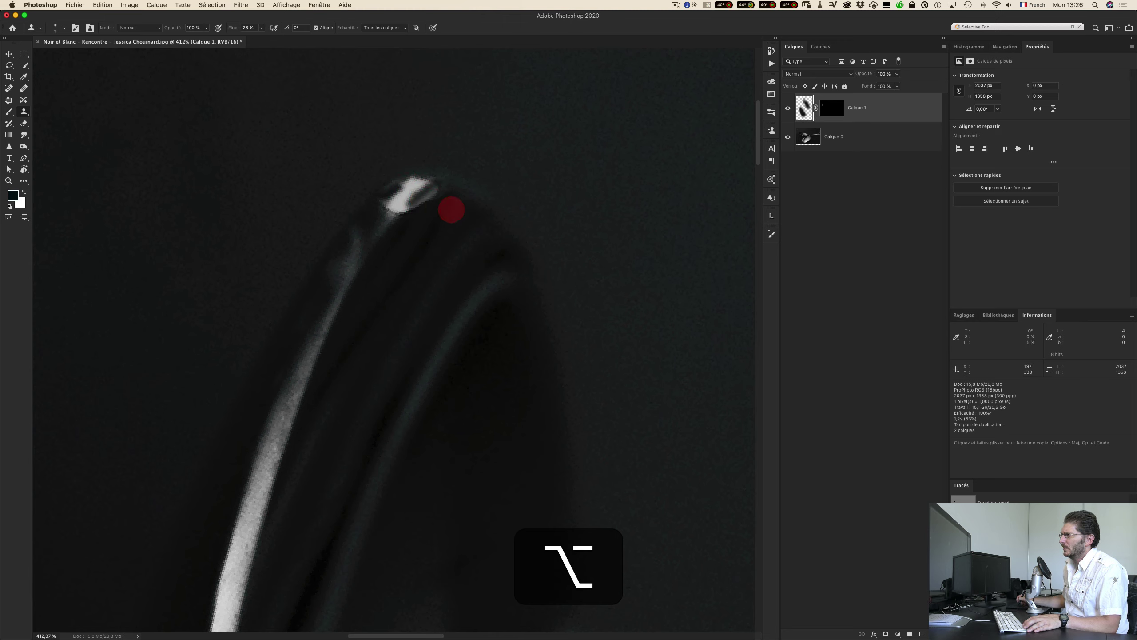
{"action": "left_click", "coordinate": [432, 178], "text": "alt"}
{"action": "left_click", "coordinate": [418, 183], "text": "alt"}
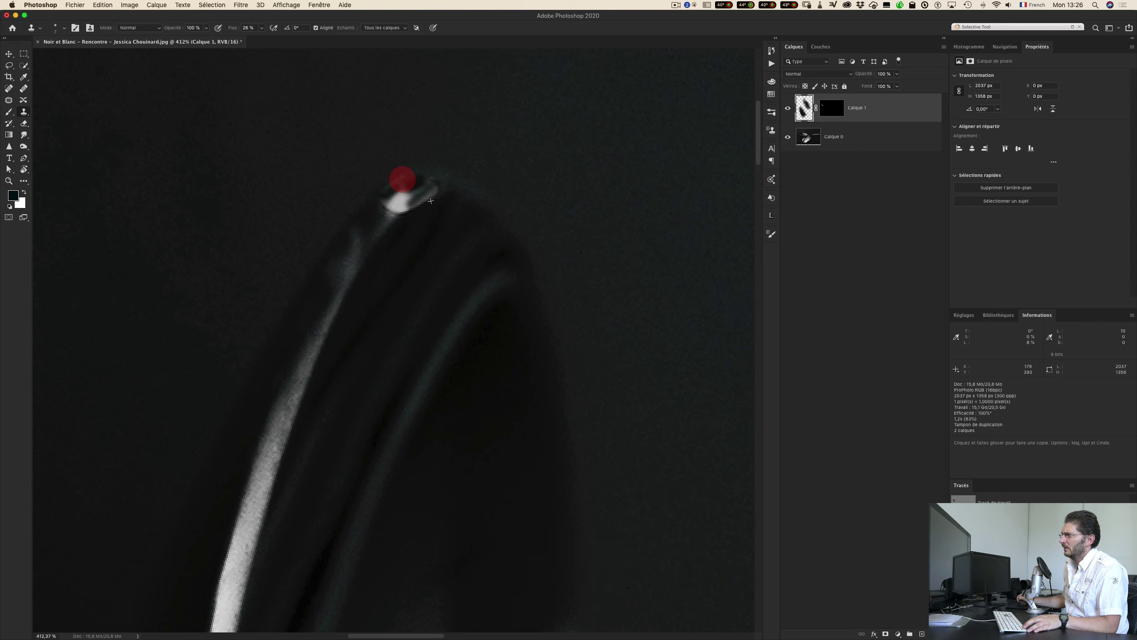
{"action": "left_click", "coordinate": [490, 220], "text": "alt"}
{"action": "left_click", "coordinate": [434, 213], "text": "alt"}
{"action": "left_click", "coordinate": [455, 210], "text": "alt"}
{"action": "left_click", "coordinate": [381, 186]}
{"action": "left_click", "coordinate": [396, 168]}
{"action": "left_click", "coordinate": [474, 138]}
Clone the remaining bright patch into a thin highlight line that continues the spoon's rim up to the tip
{"action": "left_click", "coordinate": [363, 247], "text": "alt"}
{"action": "left_click", "coordinate": [367, 220], "text": "alt"}
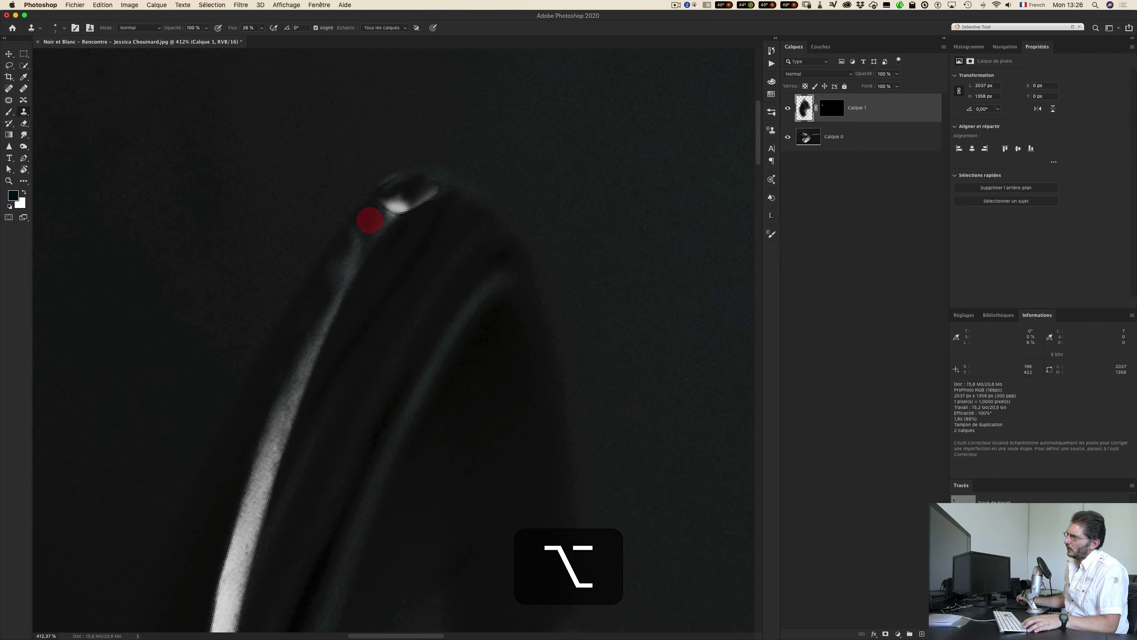
{"action": "left_click", "coordinate": [394, 198], "text": "alt"}
{"action": "left_click", "coordinate": [390, 204]}
{"action": "left_click", "coordinate": [388, 233], "text": "alt"}
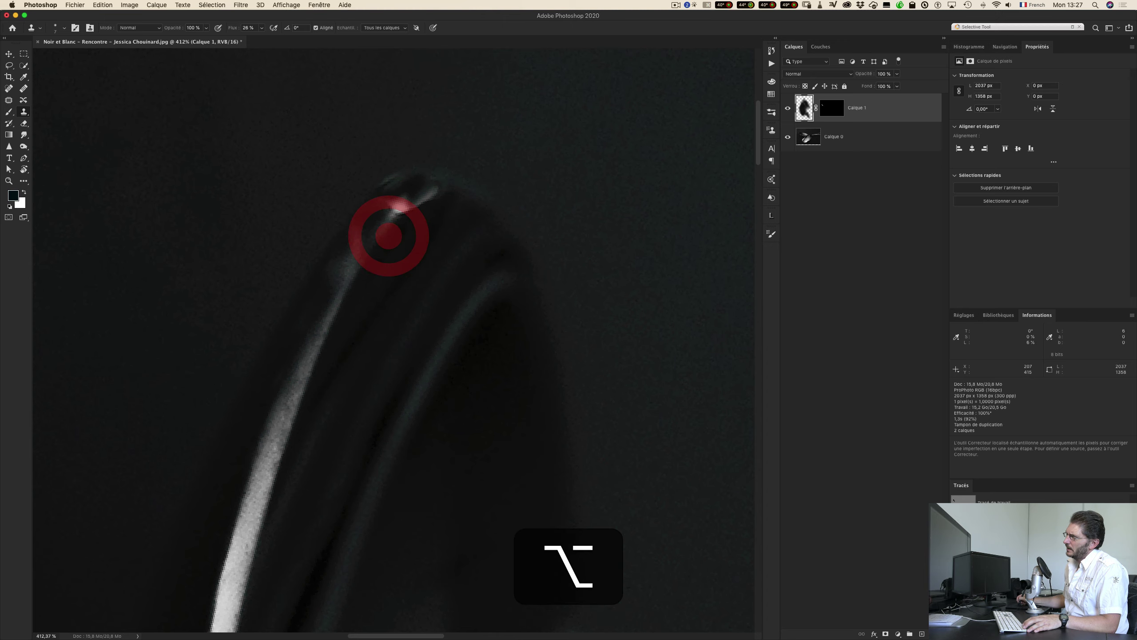
{"action": "left_click", "coordinate": [388, 220]}
{"action": "left_click", "coordinate": [401, 198]}
{"action": "left_click", "coordinate": [432, 190]}
{"action": "left_click", "coordinate": [406, 216], "text": "alt"}
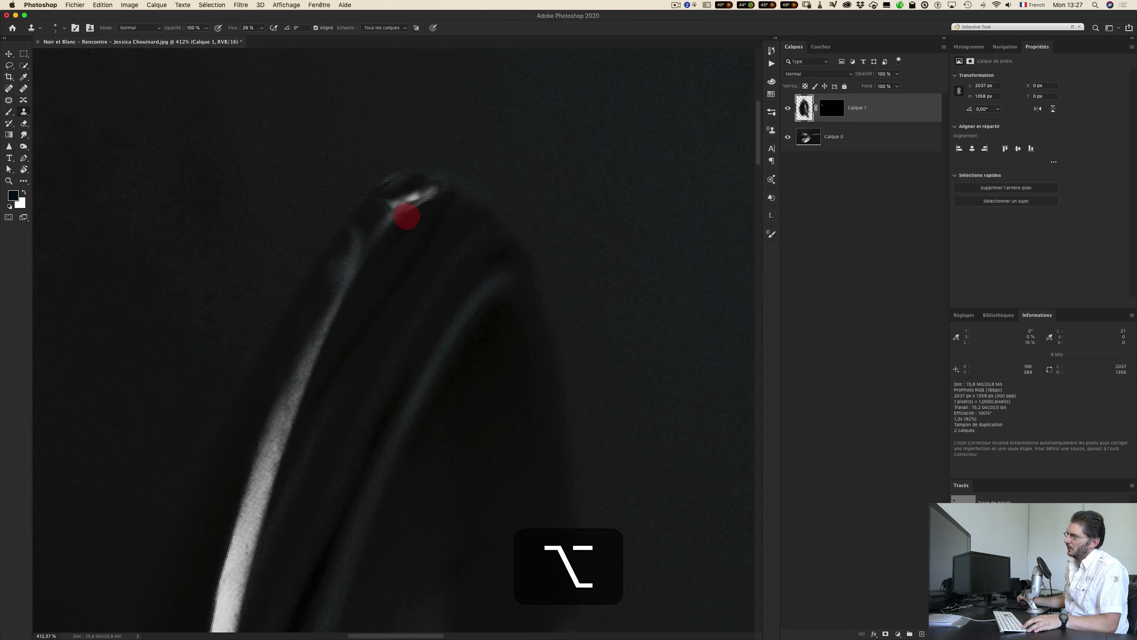
{"action": "left_click", "coordinate": [381, 233], "text": "alt"}
{"action": "left_click", "coordinate": [377, 208], "text": "alt"}
{"action": "left_click", "coordinate": [393, 198], "text": "alt"}
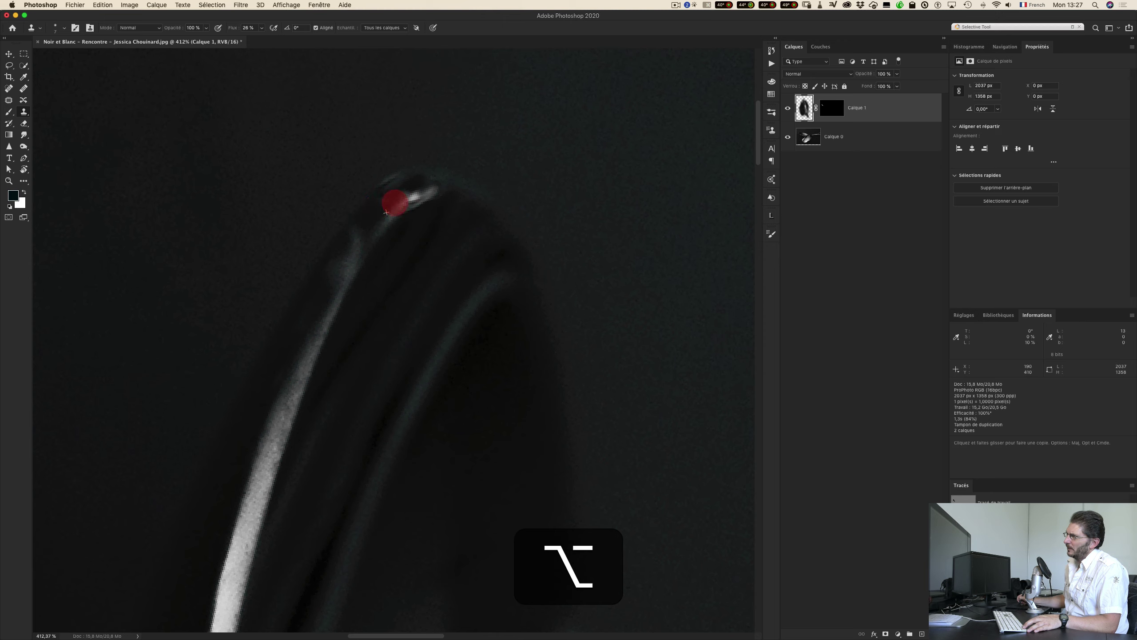
{"action": "left_click", "coordinate": [401, 193]}
{"action": "left_click", "coordinate": [376, 219], "text": "alt"}
{"action": "left_click", "coordinate": [403, 195], "text": "alt"}
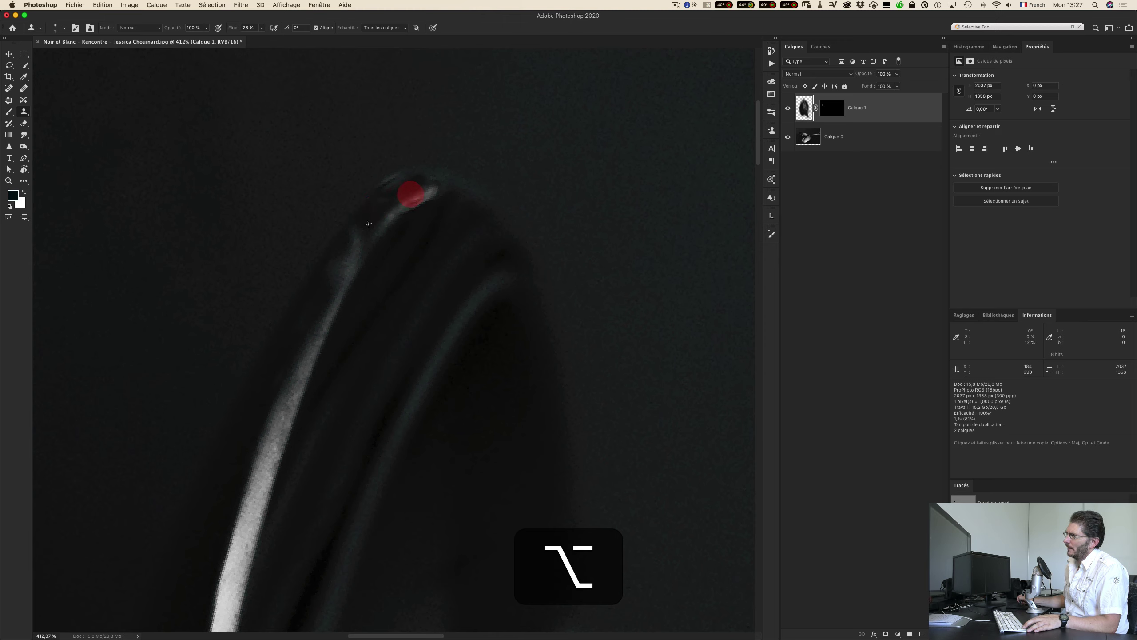
Clone away the leftover light marks along the outer edge of the rear spoon's tip
{"action": "left_click", "coordinate": [408, 181], "text": "alt"}
{"action": "left_click", "coordinate": [393, 183], "text": "alt"}
{"action": "left_click", "coordinate": [371, 208], "text": "alt"}
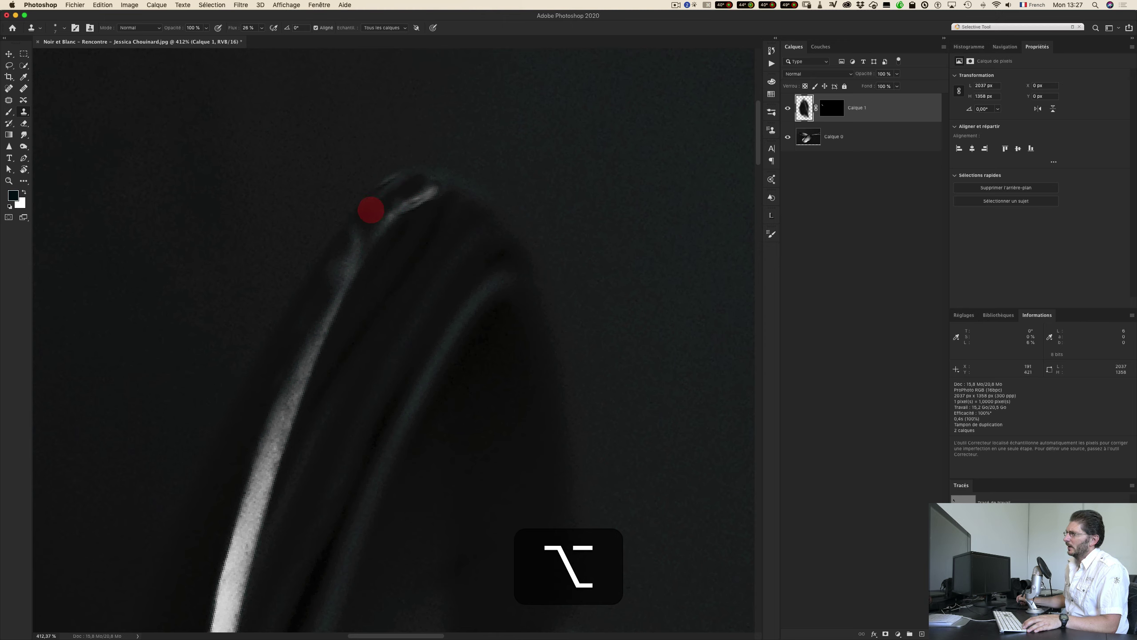
{"action": "left_click", "coordinate": [379, 190], "text": "alt"}
{"action": "left_click", "coordinate": [343, 211], "text": "alt"}
{"action": "left_click", "coordinate": [504, 116]}
{"action": "left_click", "coordinate": [393, 177], "text": "alt"}
{"action": "left_click", "coordinate": [364, 215], "text": "alt"}
{"action": "left_click", "coordinate": [446, 138], "text": "alt"}
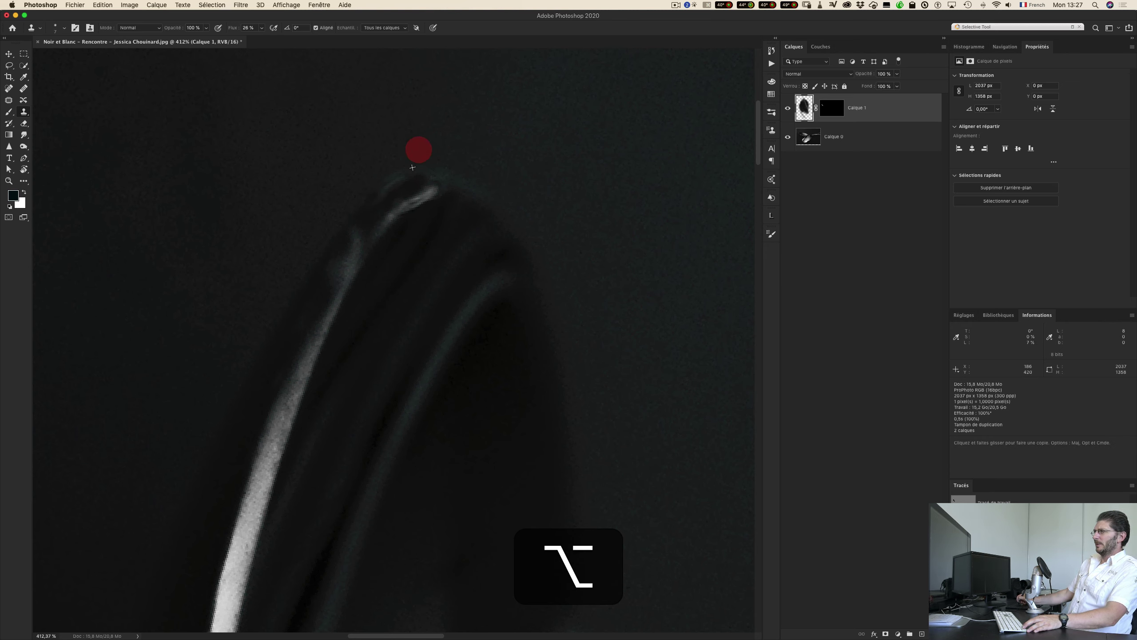
Add a new layer and clone dark tones along the inner side of the tip's highlight to thin it
{"action": "key", "text": "alt+shift+super+n"}
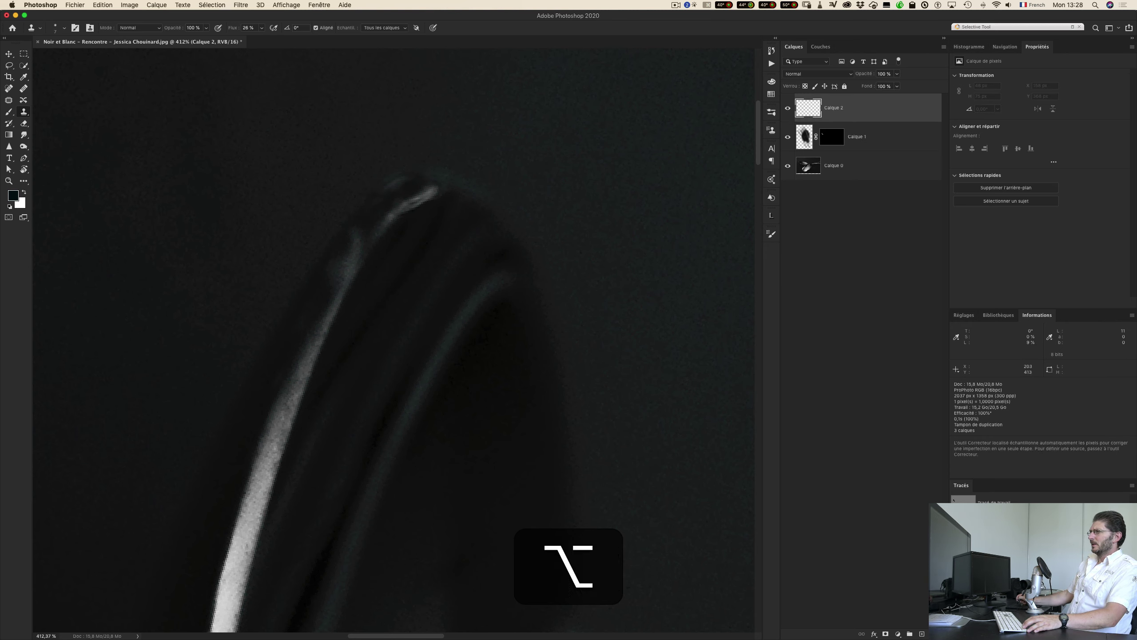
{"action": "left_click", "coordinate": [403, 220], "text": "alt"}
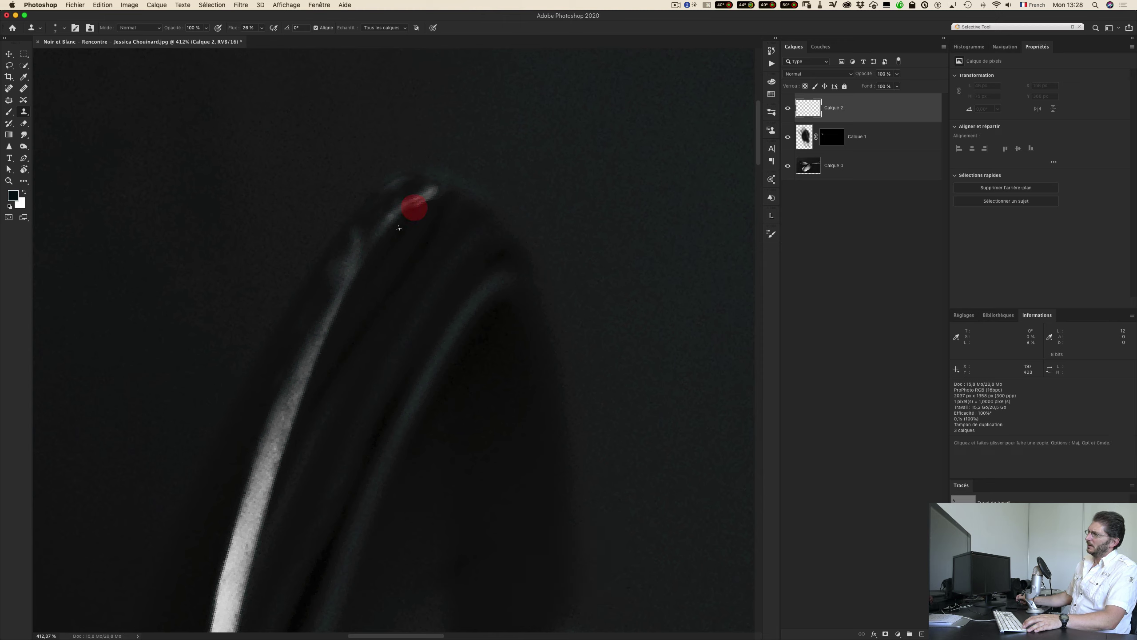
{"action": "mouse_move", "coordinate": [412, 218]}
{"action": "left_mouse_down"}
{"action": "mouse_move", "coordinate": [426, 205]}
{"action": "mouse_move", "coordinate": [398, 223]}
{"action": "mouse_move", "coordinate": [386, 269]}
{"action": "left_mouse_up"}
{"action": "mouse_move", "coordinate": [437, 196]}
{"action": "left_mouse_down"}
{"action": "mouse_move", "coordinate": [483, 180]}
{"action": "mouse_move", "coordinate": [441, 188]}
{"action": "mouse_move", "coordinate": [483, 215]}
{"action": "mouse_move", "coordinate": [440, 186]}
{"action": "mouse_move", "coordinate": [530, 227]}
{"action": "left_mouse_up"}
{"action": "key", "text": "alt"}
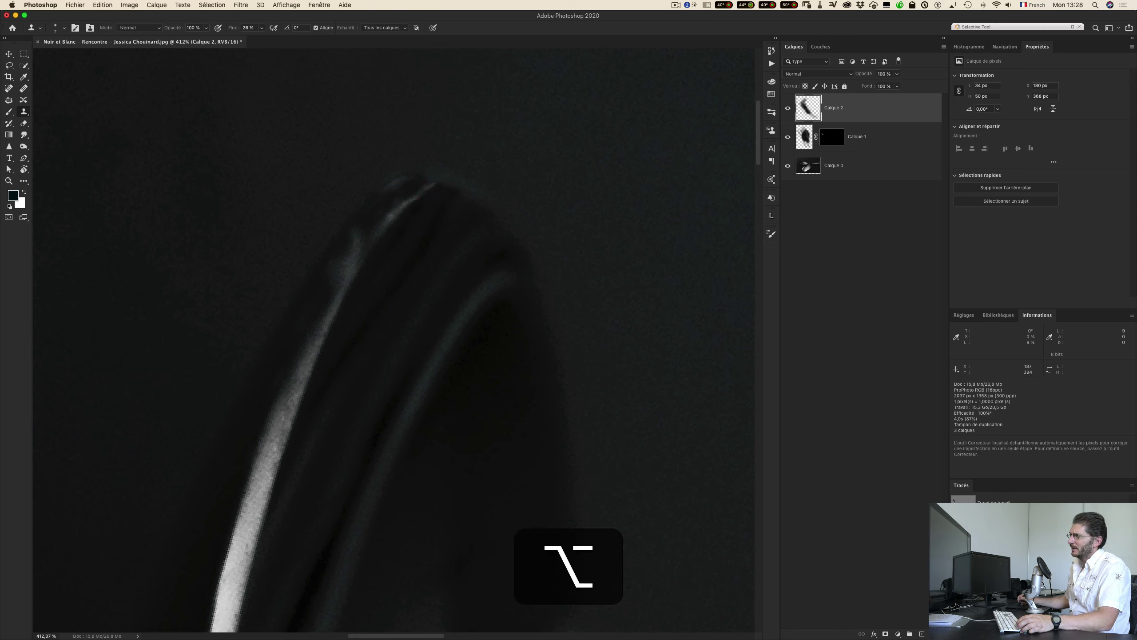
Clone out the remaining uneven spots between the thin highlight and the outer rim at the spoon's tip
{"action": "left_click", "coordinate": [403, 181], "text": "alt"}
{"action": "mouse_move", "coordinate": [372, 211]}
{"action": "left_mouse_down"}
{"action": "mouse_move", "coordinate": [402, 180]}
{"action": "mouse_move", "coordinate": [367, 233]}
{"action": "mouse_move", "coordinate": [471, 163]}
{"action": "mouse_move", "coordinate": [393, 198]}
{"action": "mouse_move", "coordinate": [391, 237]}
{"action": "mouse_move", "coordinate": [392, 200]}
{"action": "left_mouse_up"}
{"action": "left_click", "coordinate": [411, 183], "text": "alt"}
{"action": "left_click", "coordinate": [379, 182], "text": "alt"}
{"action": "left_click_drag", "start_coordinate": [380, 193], "coordinate": [441, 166]}
{"action": "left_click", "coordinate": [397, 191], "text": "alt"}
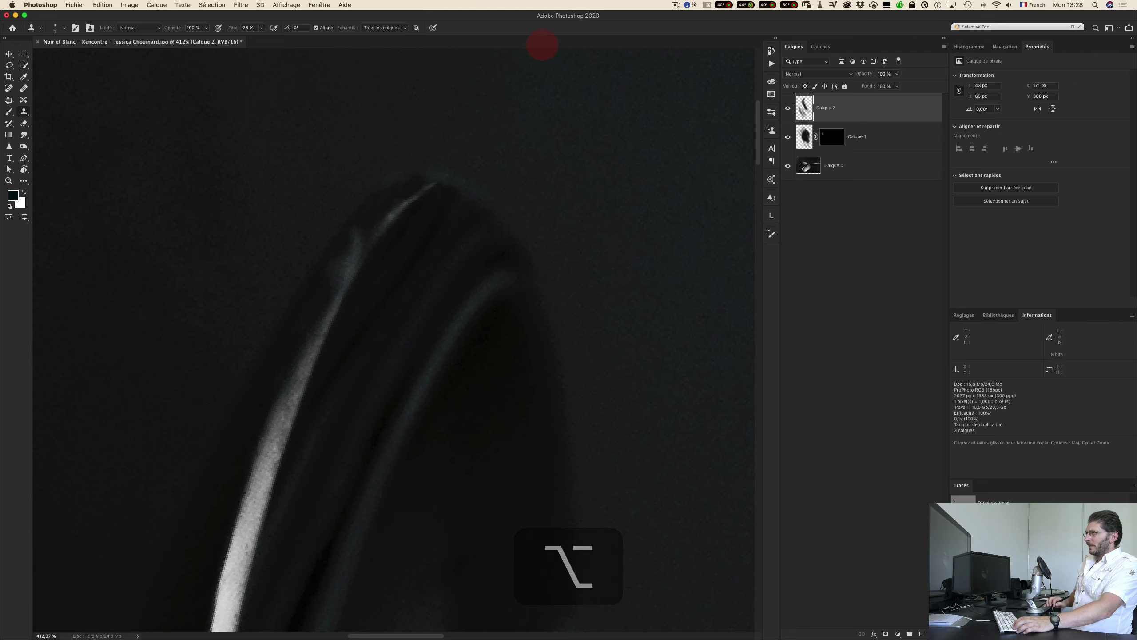
View the whole spoons image with its view rotation reset to 0°, and inspect the retouched rear spoon up close
{"action": "key", "text": "super+0"}
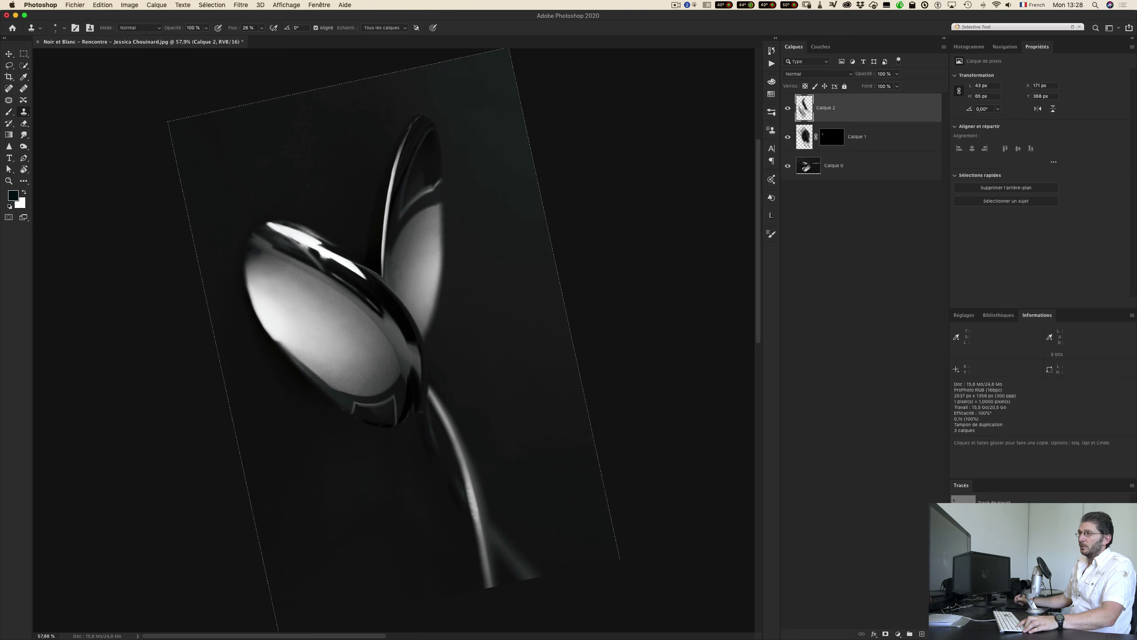
{"action": "key", "text": "r"}
{"action": "double_click", "coordinate": [23, 170]}
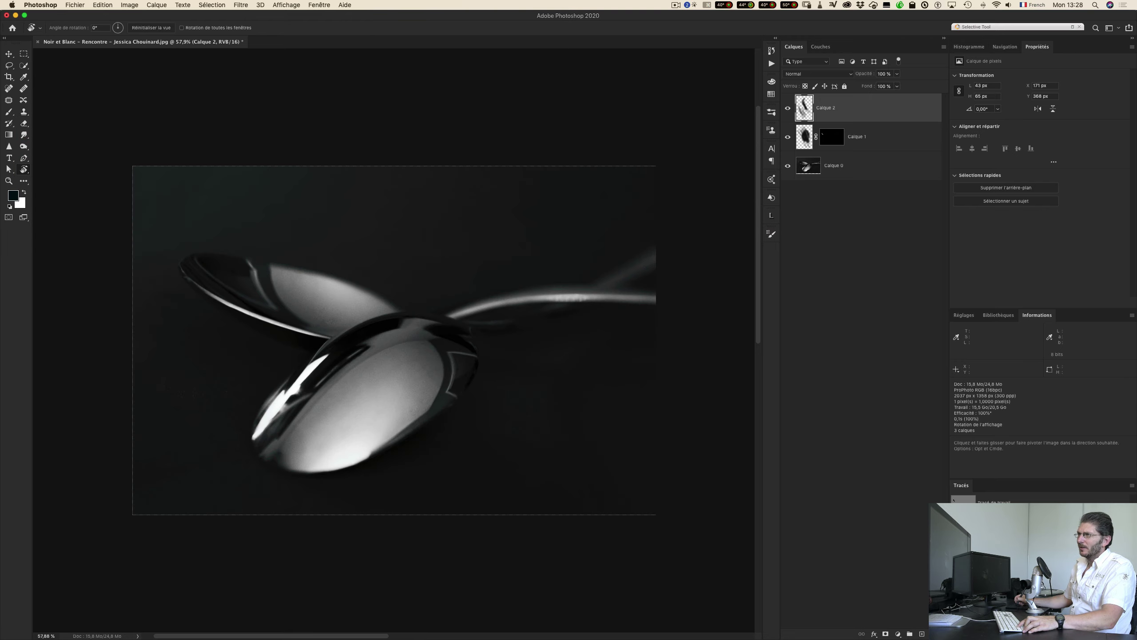
{"action": "key", "text": "alt"}
{"action": "key", "text": "z"}
{"action": "left_click_drag", "start_coordinate": [193, 267], "coordinate": [228, 262]}
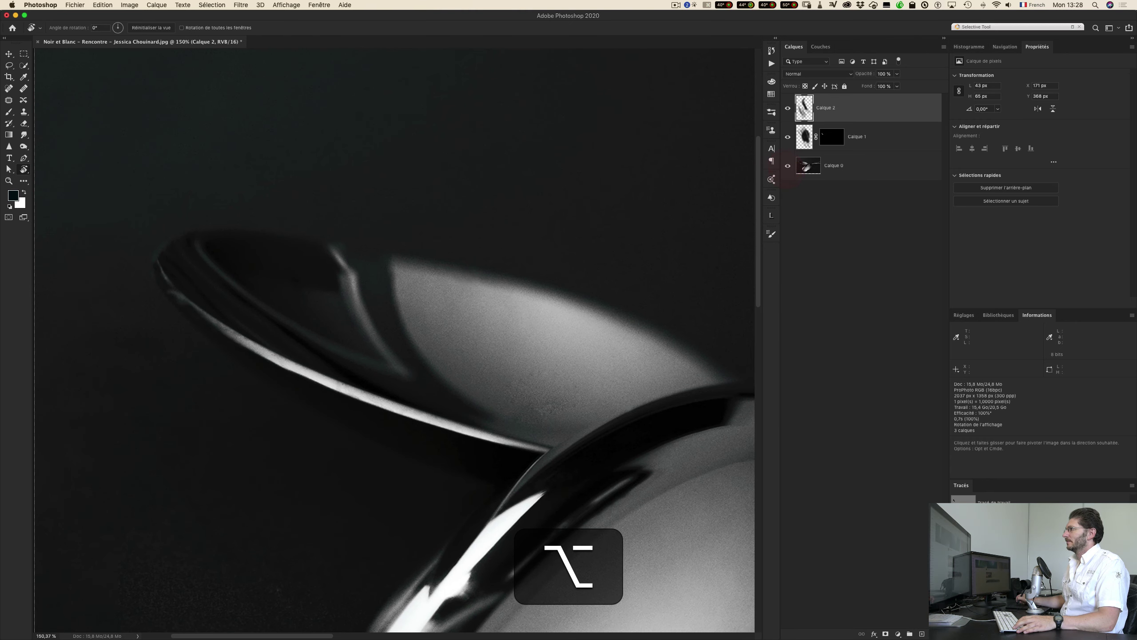
Touch up the rear spoon's tip with the Clone Stamp on Calque 2
{"action": "key", "text": "z"}
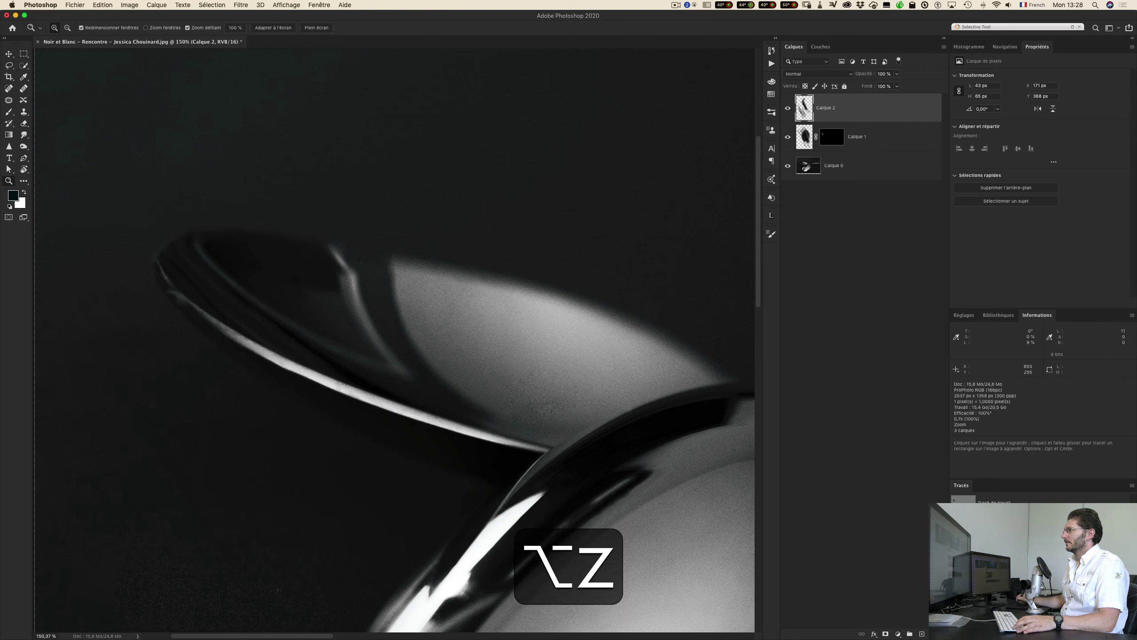
{"action": "mouse_move", "coordinate": [183, 274]}
{"action": "left_mouse_down"}
{"action": "mouse_move", "coordinate": [224, 279]}
{"action": "mouse_move", "coordinate": [222, 254]}
{"action": "mouse_move", "coordinate": [174, 223]}
{"action": "mouse_move", "coordinate": [140, 232]}
{"action": "mouse_move", "coordinate": [153, 259]}
{"action": "mouse_move", "coordinate": [140, 237]}
{"action": "mouse_move", "coordinate": [130, 195]}
{"action": "mouse_move", "coordinate": [162, 153]}
{"action": "mouse_move", "coordinate": [154, 246]}
{"action": "mouse_move", "coordinate": [175, 190]}
{"action": "left_mouse_up"}
{"action": "key", "text": "s"}
{"action": "left_click", "coordinate": [139, 234], "text": "alt"}
{"action": "left_click", "coordinate": [154, 239], "text": "alt"}
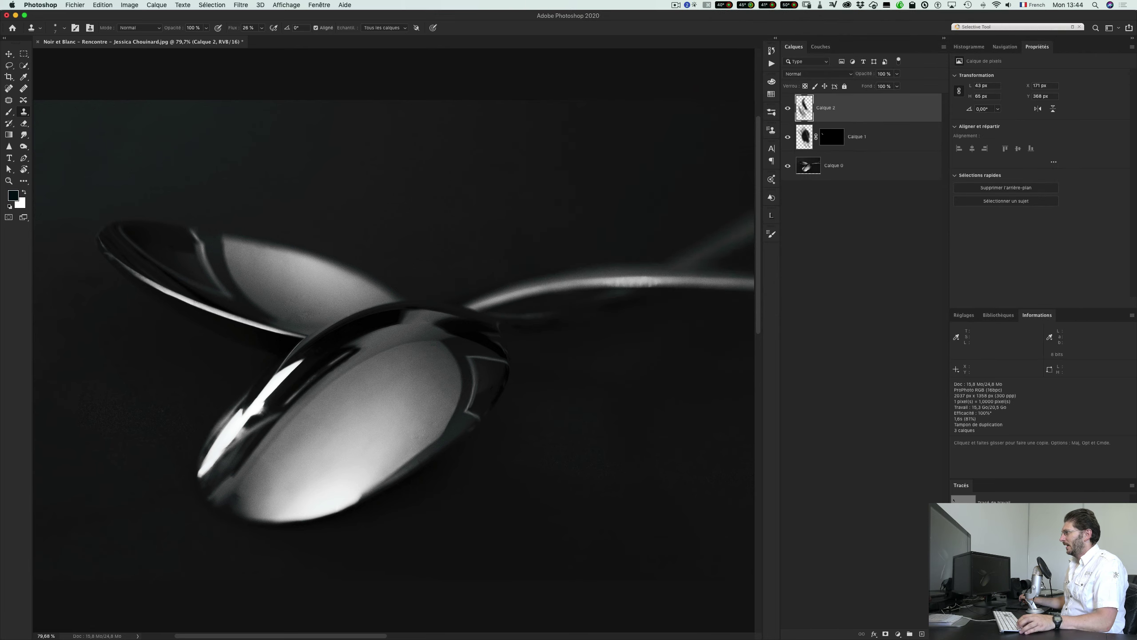
Compare the spoons image before and after the tip retouch by isolating Calque 0 and restoring all layers
{"action": "left_click", "coordinate": [787, 165], "text": "alt"}
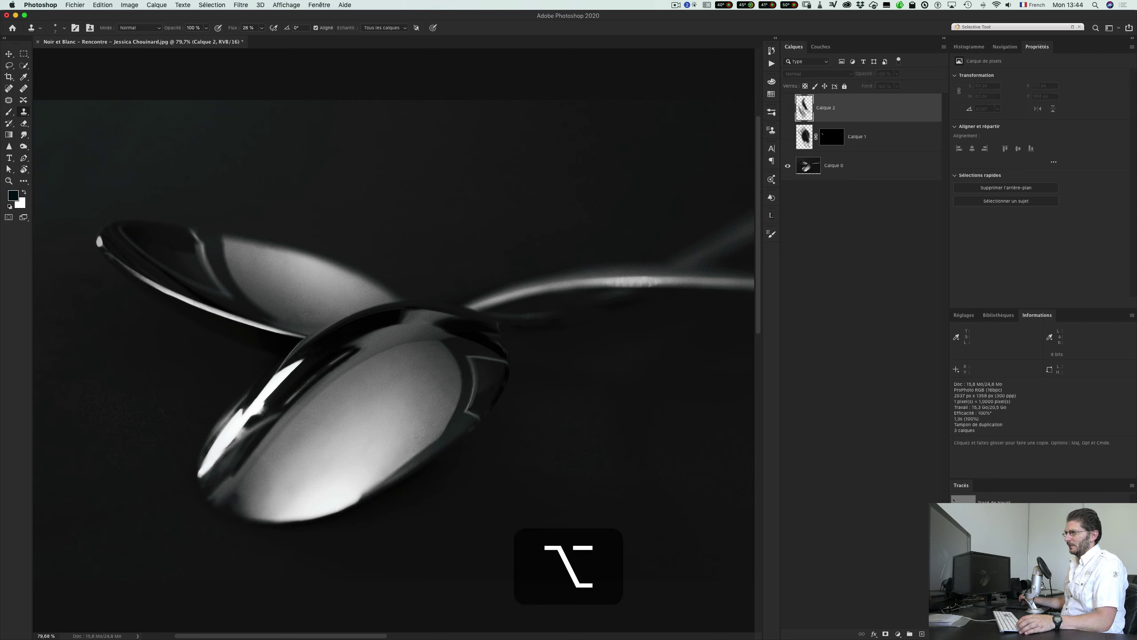
{"action": "left_click", "coordinate": [787, 166], "text": "alt"}
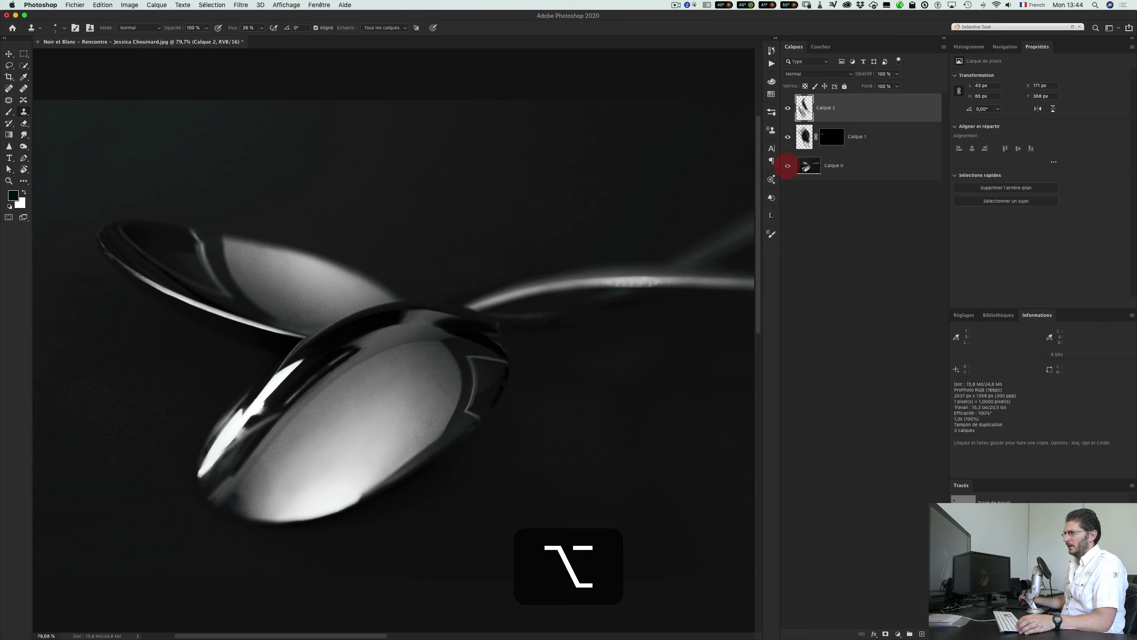
{"action": "left_click", "coordinate": [804, 106], "text": "alt"}
{"action": "left_click", "coordinate": [788, 165], "text": "alt"}
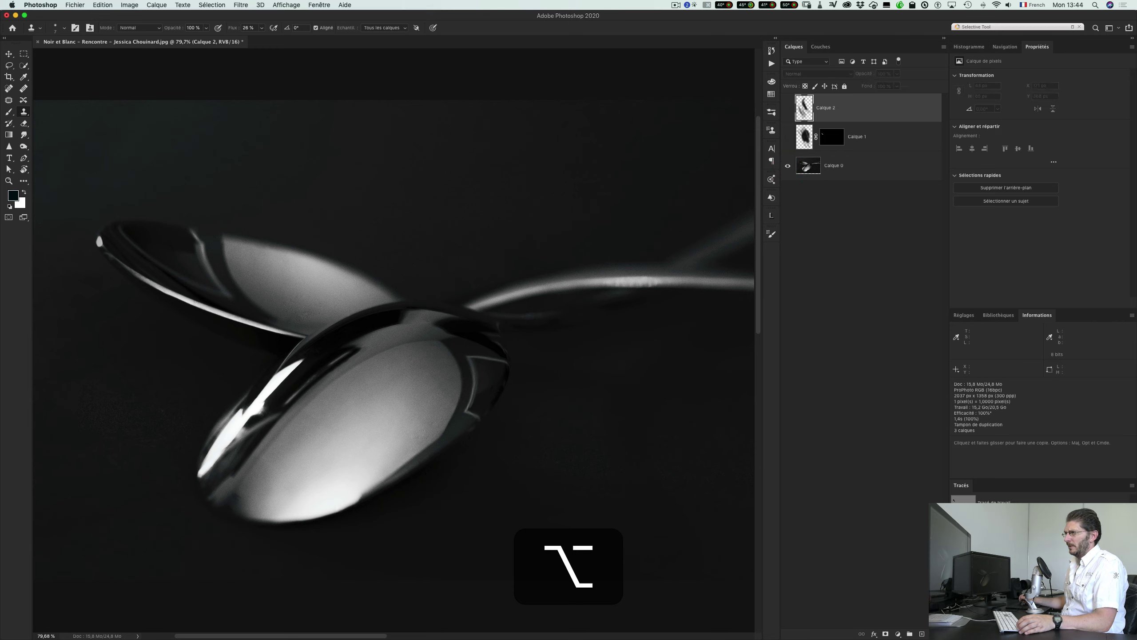
{"action": "left_click", "coordinate": [788, 166], "text": "alt"}
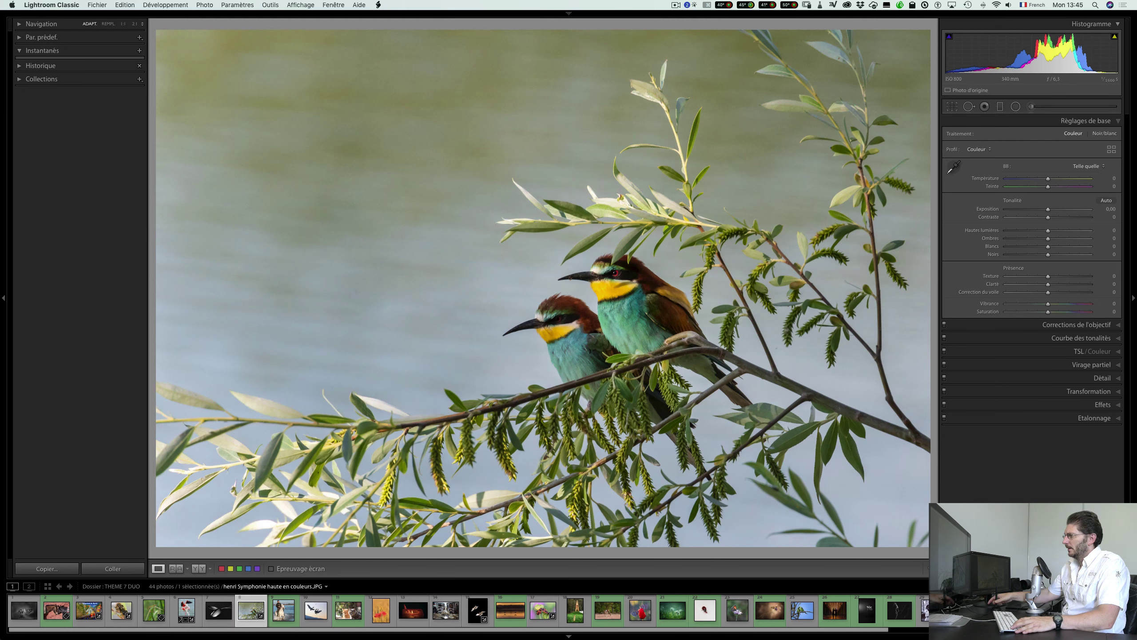
Switch to Lightroom Classic and display the file and exposure information over the photo of the two birds
{"action": "key", "text": "i"}
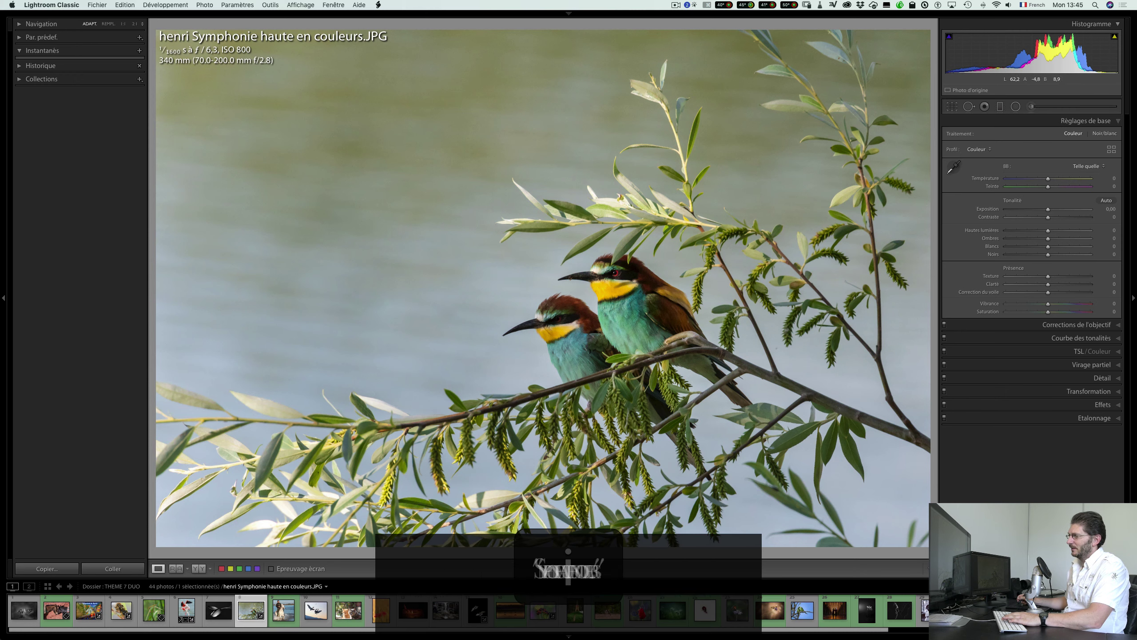
Hide the information overlay and inspect the heads of both birds up close, returning to the full photo
{"action": "key", "text": "i"}
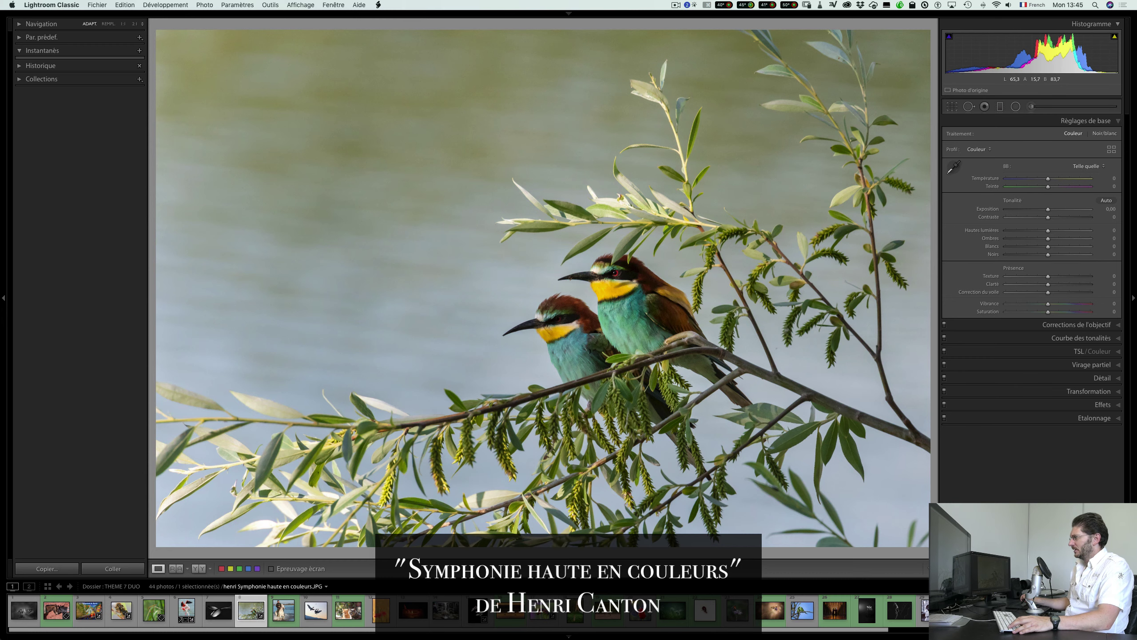
{"action": "left_click", "coordinate": [584, 315]}
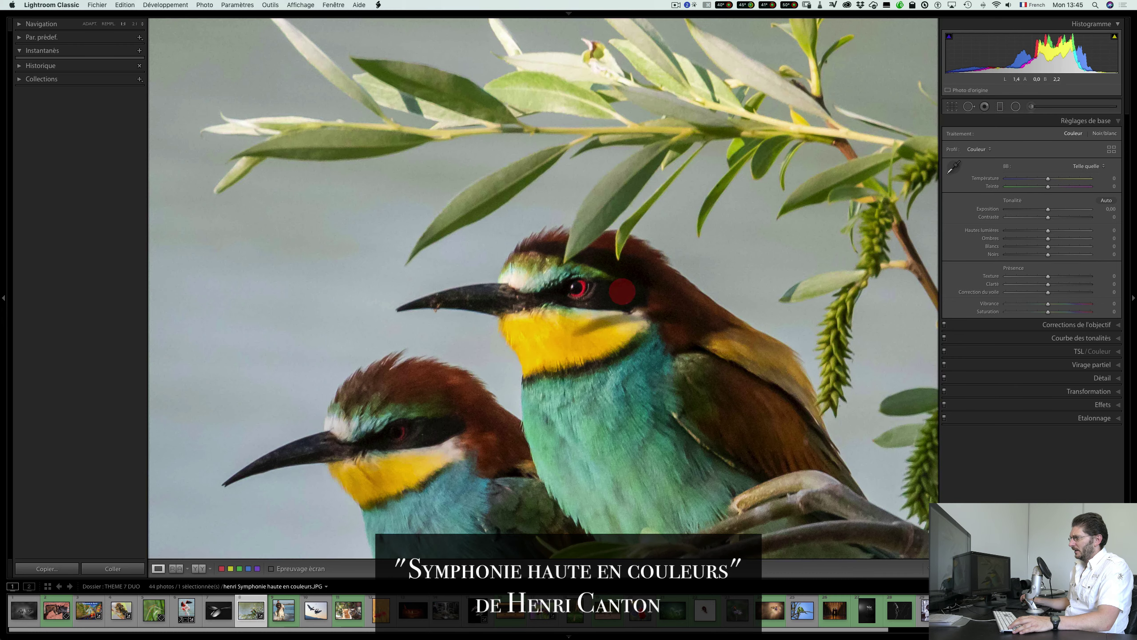
{"action": "left_click", "coordinate": [584, 316]}
{"action": "left_click", "coordinate": [451, 305]}
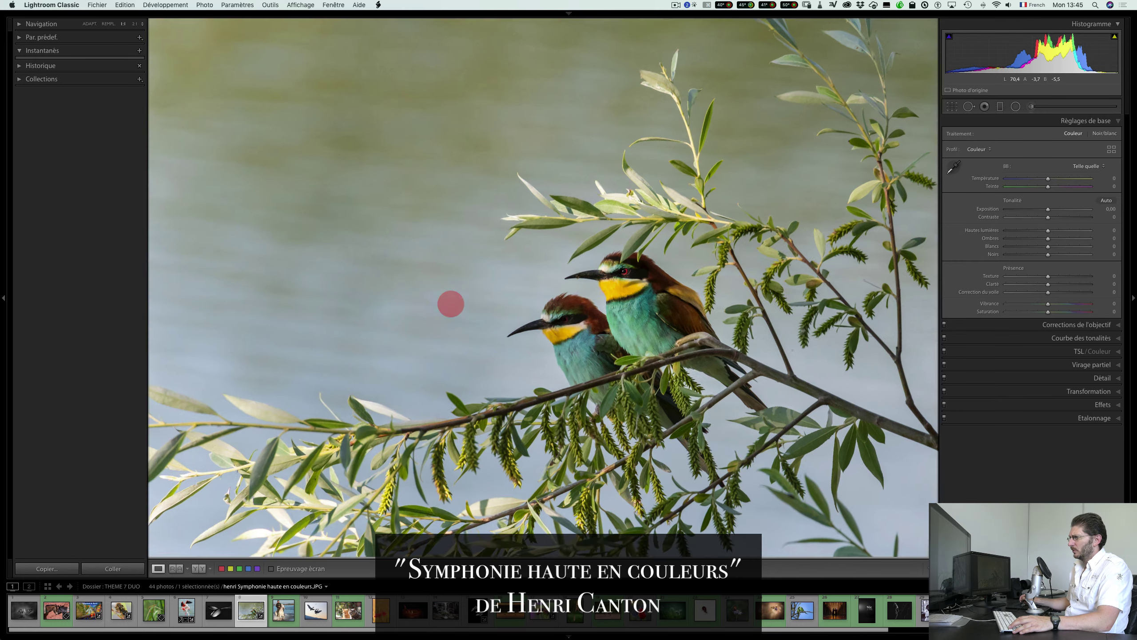
{"action": "left_click", "coordinate": [460, 317]}
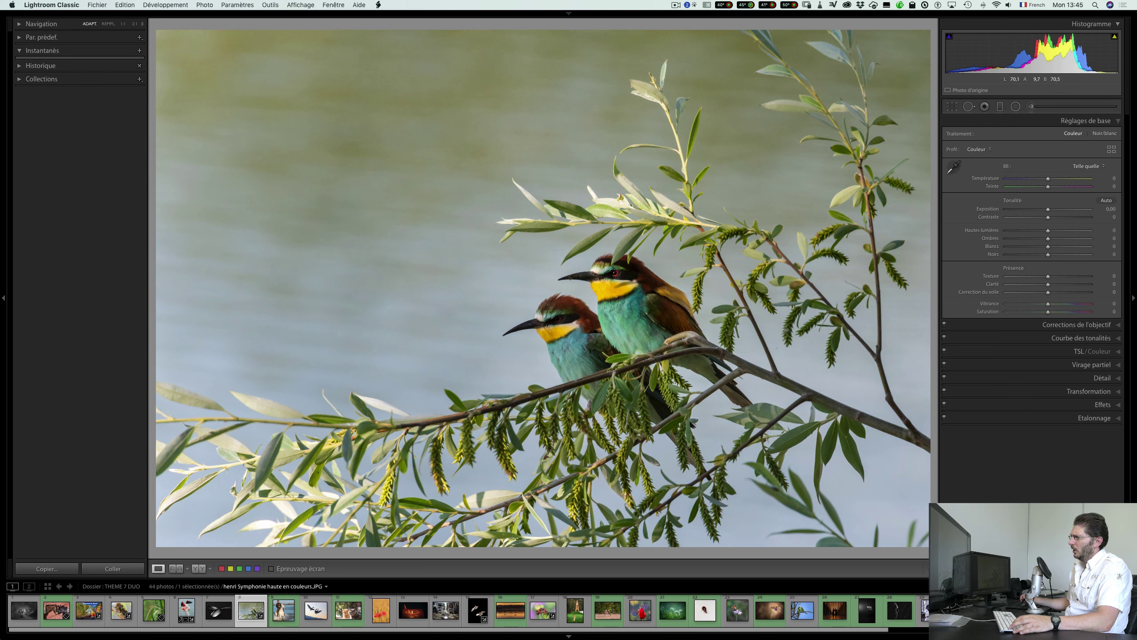
{"action": "left_click", "coordinate": [546, 331]}
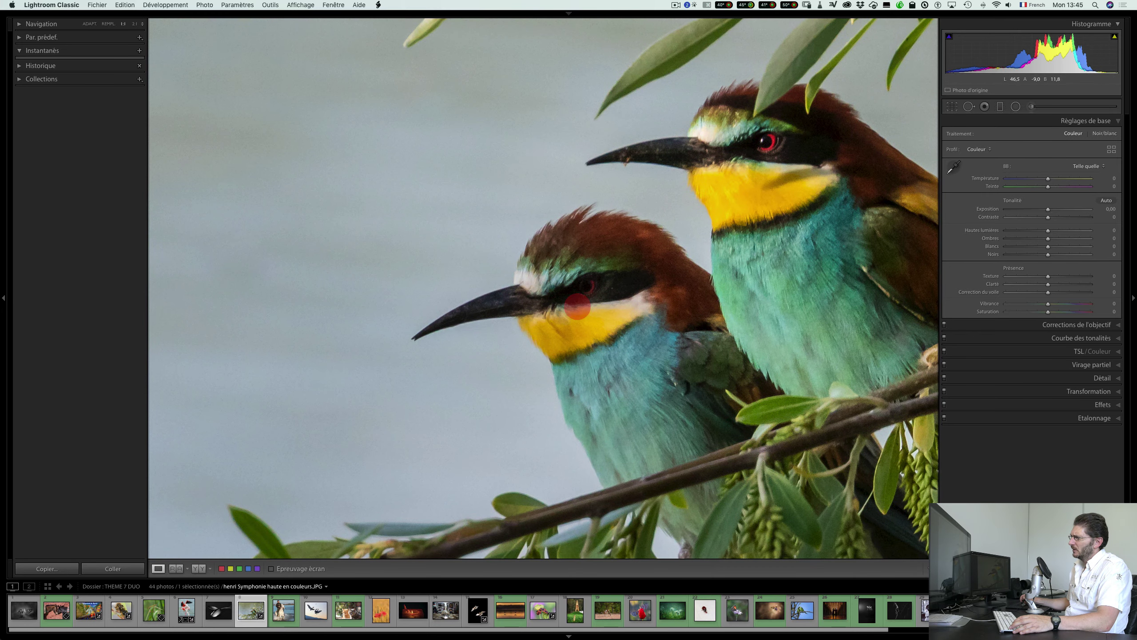
{"action": "left_click", "coordinate": [578, 311]}
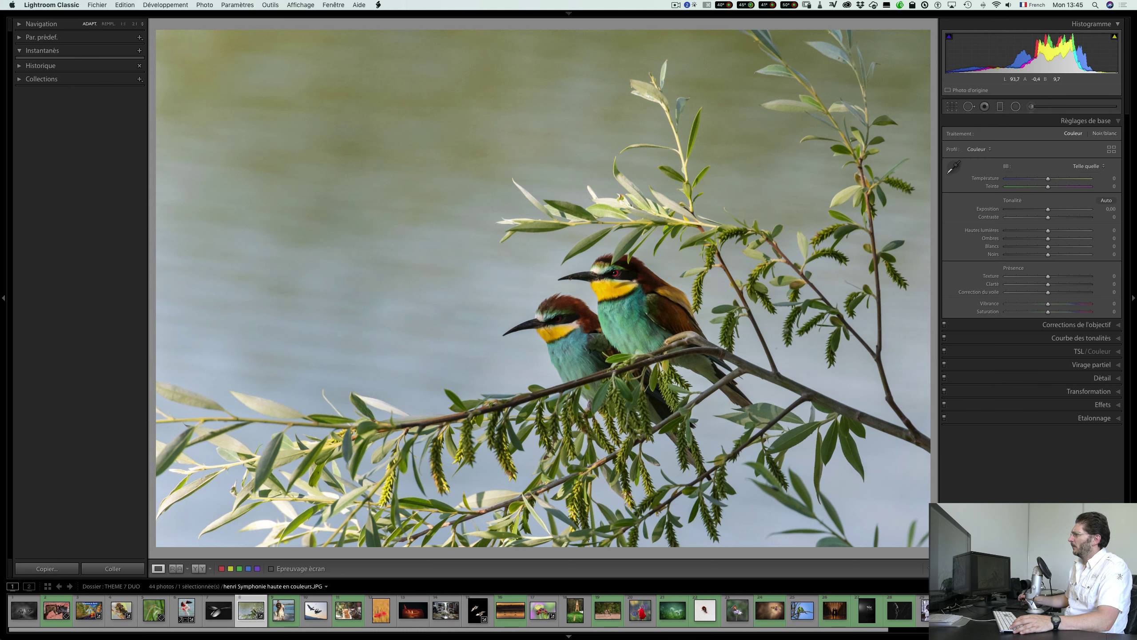
Paint an adjustment brush mask over the front bird's eye area, with auto masking disabled and the mask overlay as a check
{"action": "left_click", "coordinate": [1016, 107]}
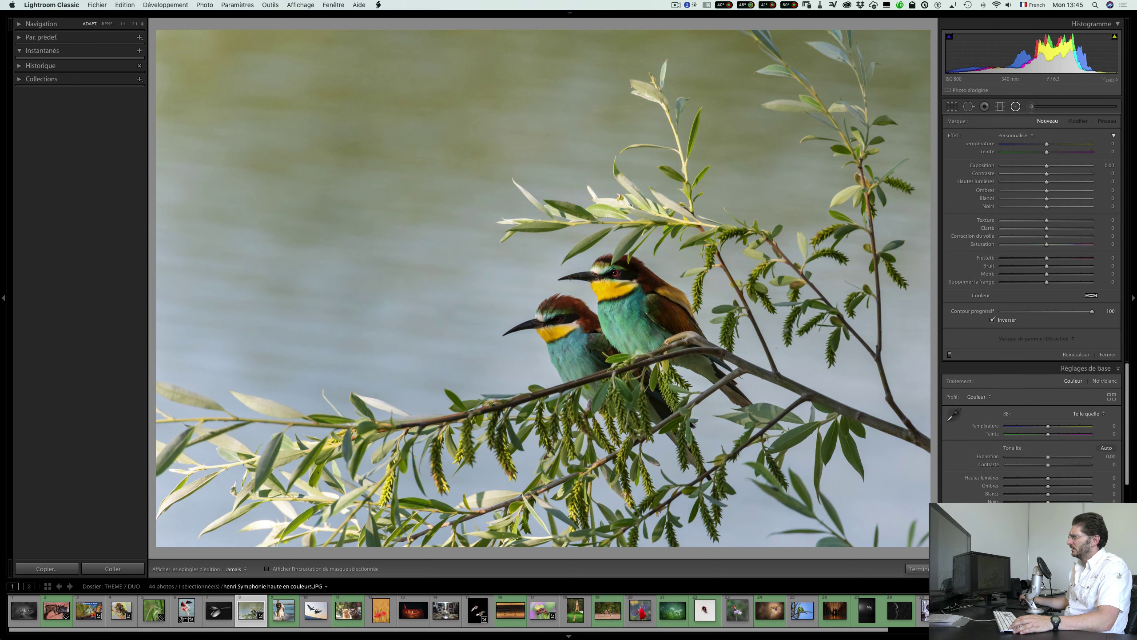
{"action": "left_click", "coordinate": [1031, 106]}
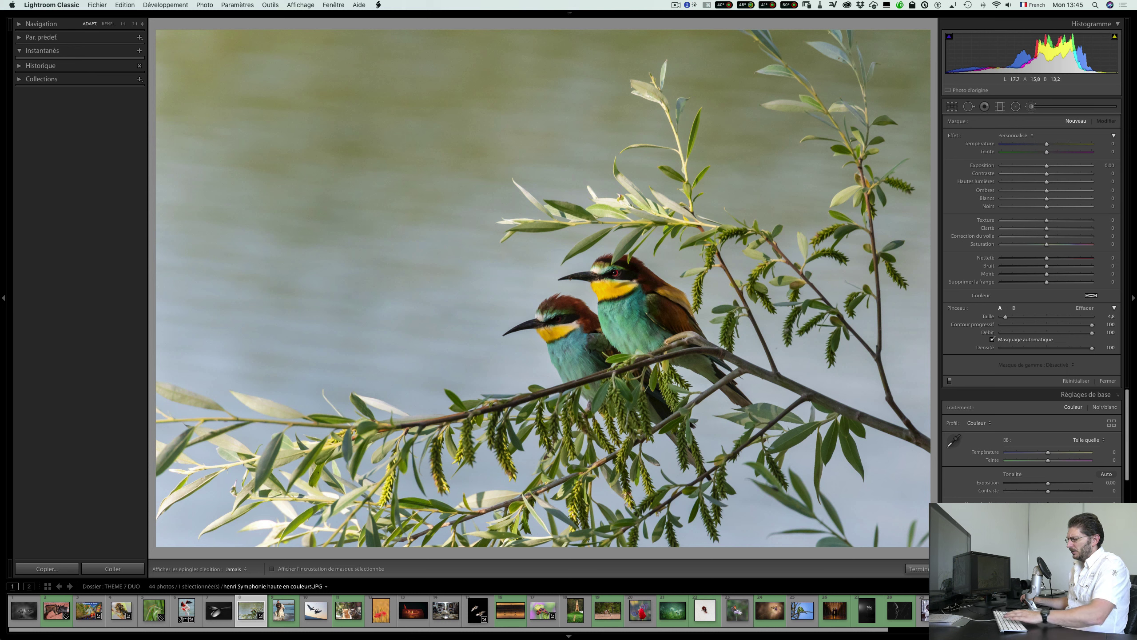
{"action": "key", "text": "o"}
{"action": "mouse_move", "coordinate": [563, 317]}
{"action": "left_mouse_down"}
{"action": "mouse_move", "coordinate": [565, 326]}
{"action": "mouse_move", "coordinate": [555, 319]}
{"action": "mouse_move", "coordinate": [585, 301]}
{"action": "left_mouse_up"}
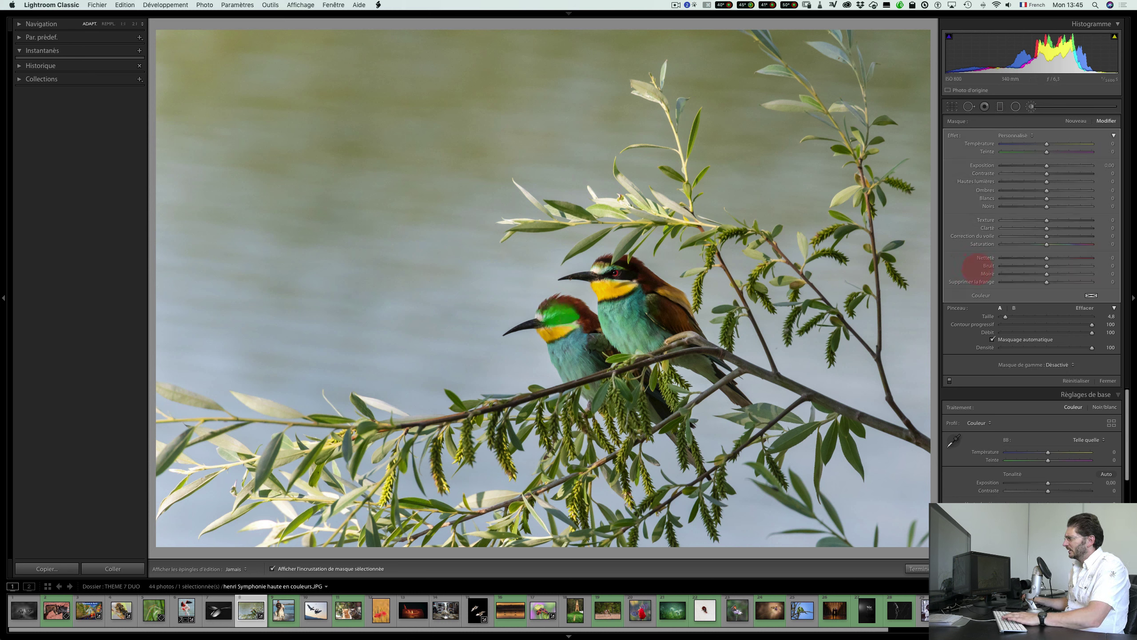
{"action": "left_click", "coordinate": [992, 339]}
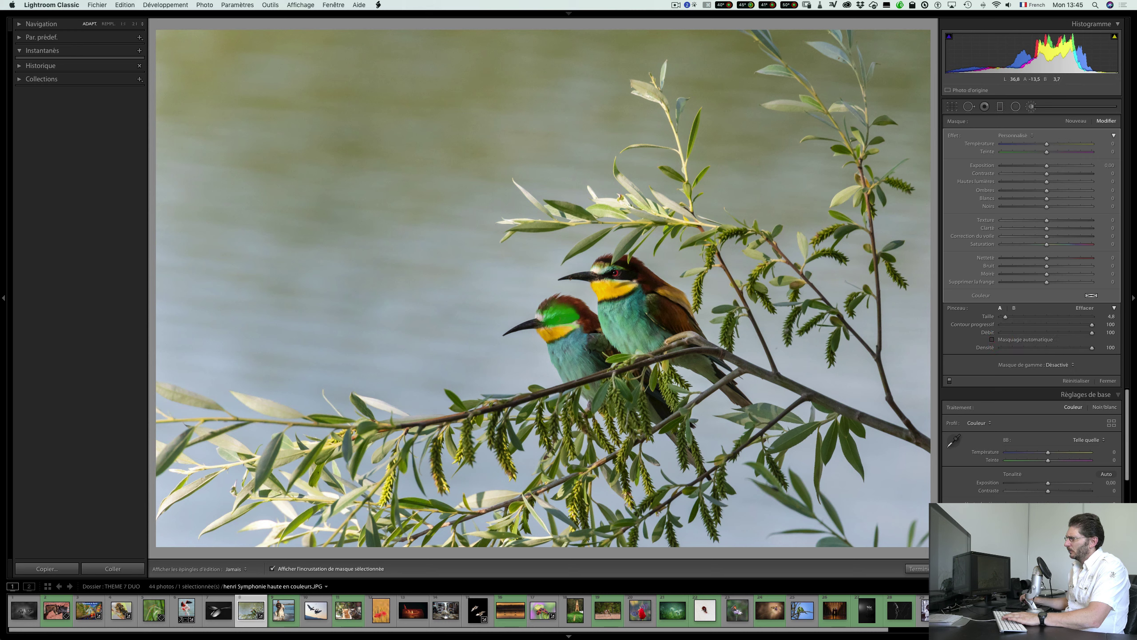
{"action": "mouse_move", "coordinate": [548, 312]}
{"action": "left_mouse_down"}
{"action": "mouse_move", "coordinate": [578, 310]}
{"action": "mouse_move", "coordinate": [562, 327]}
{"action": "mouse_move", "coordinate": [552, 325]}
{"action": "mouse_move", "coordinate": [590, 319]}
{"action": "mouse_move", "coordinate": [548, 322]}
{"action": "mouse_move", "coordinate": [584, 310]}
{"action": "left_mouse_up"}
{"action": "key", "text": "o"}
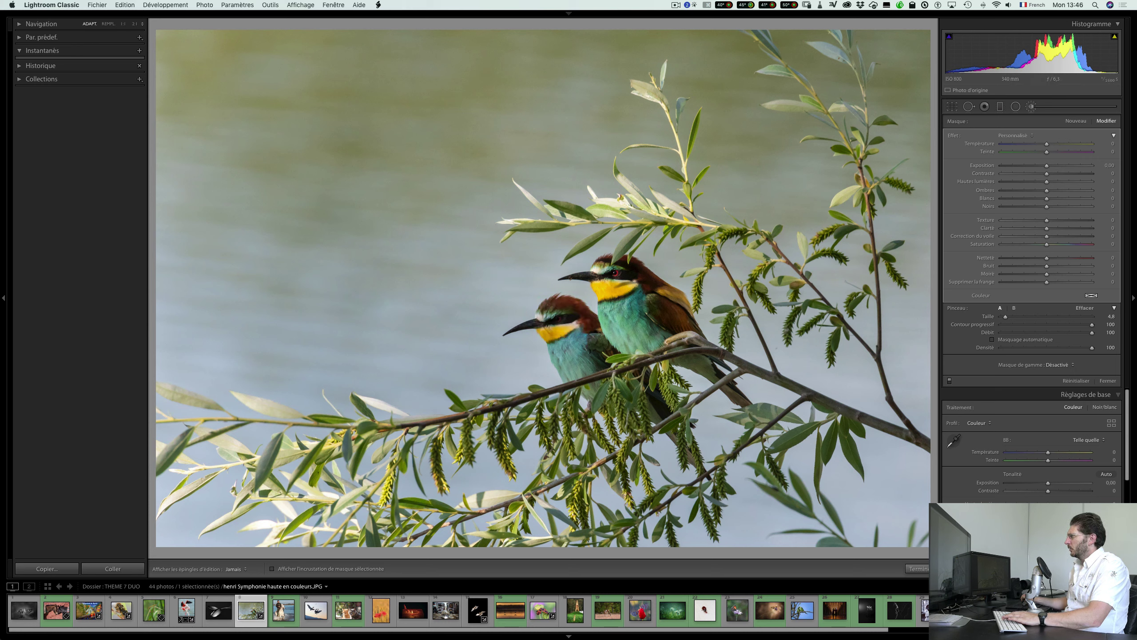
Set Shadows to 40 and slightly lower Blacks for the masked eye area, and compare the brush adjustment off and on
{"action": "left_click_drag", "start_coordinate": [1047, 190], "coordinate": [1065, 190]}
{"action": "left_click_drag", "start_coordinate": [1047, 206], "coordinate": [1044, 206]}
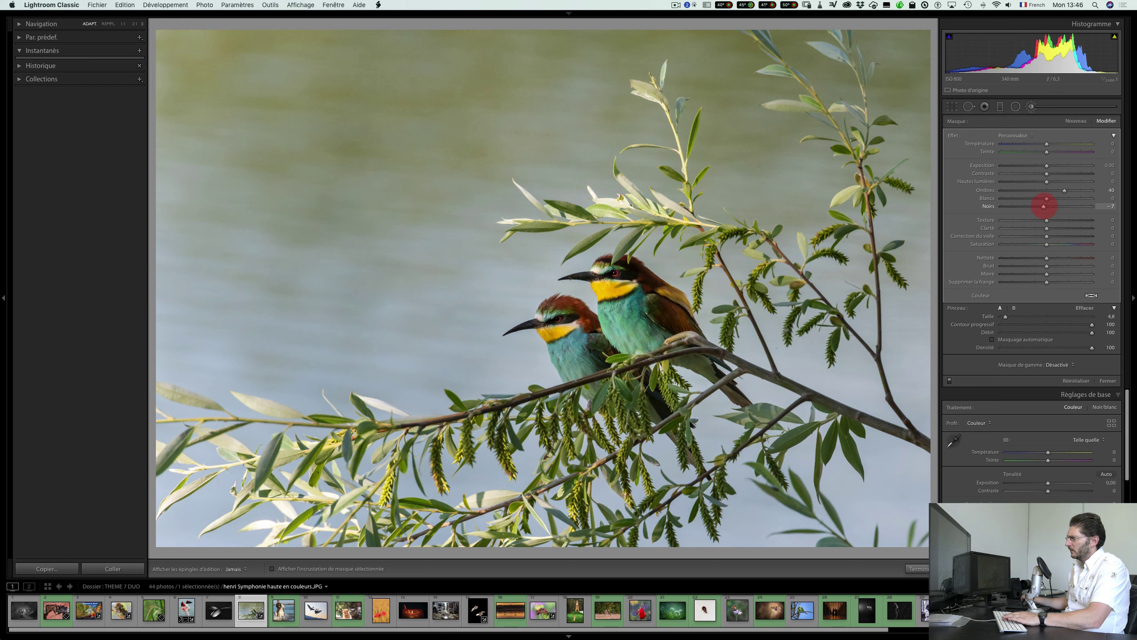
{"action": "left_click", "coordinate": [950, 381]}
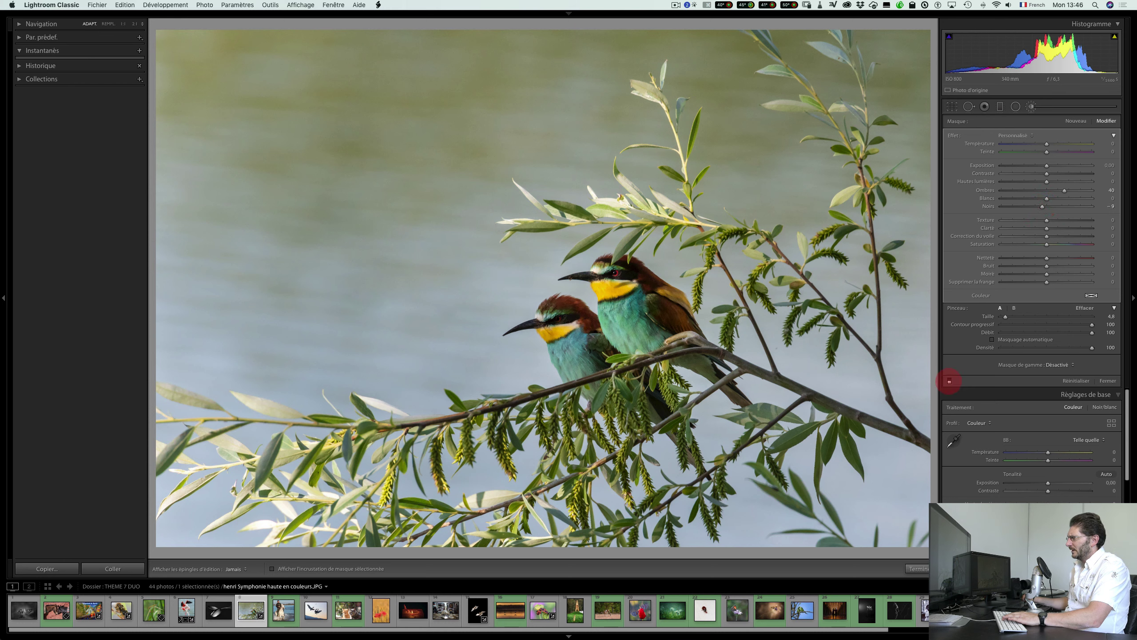
{"action": "left_click", "coordinate": [949, 381]}
{"action": "left_click", "coordinate": [949, 381]}
{"action": "left_click", "coordinate": [949, 380]}
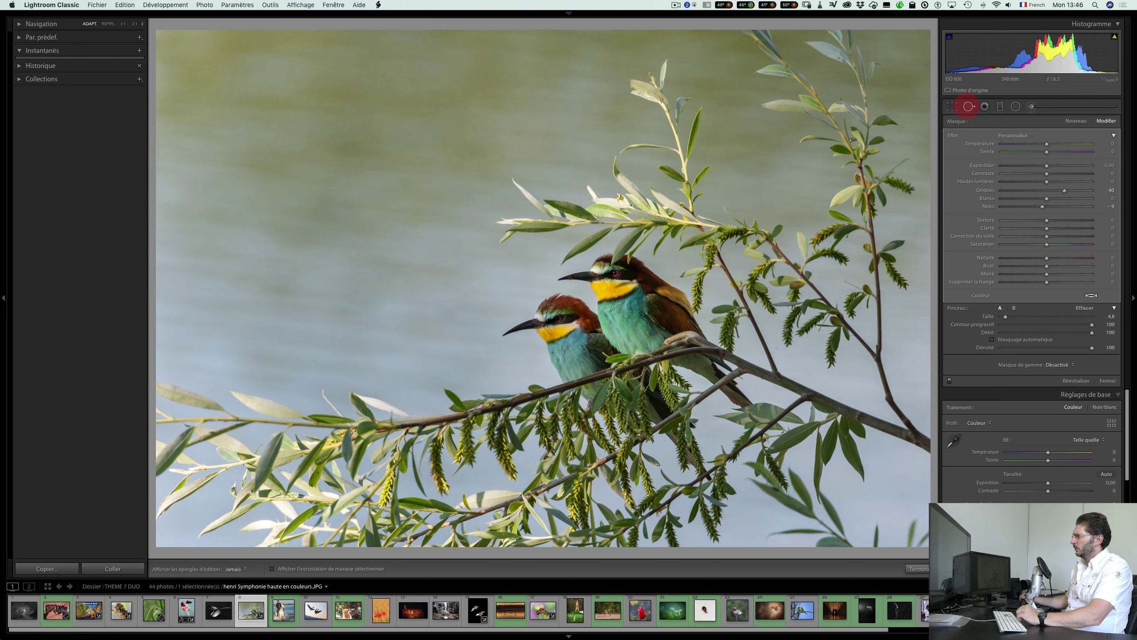
Clone out the stray leaf tips in the photo's lower-right corner and compare the photo before and after side by side
{"action": "left_click", "coordinate": [969, 106]}
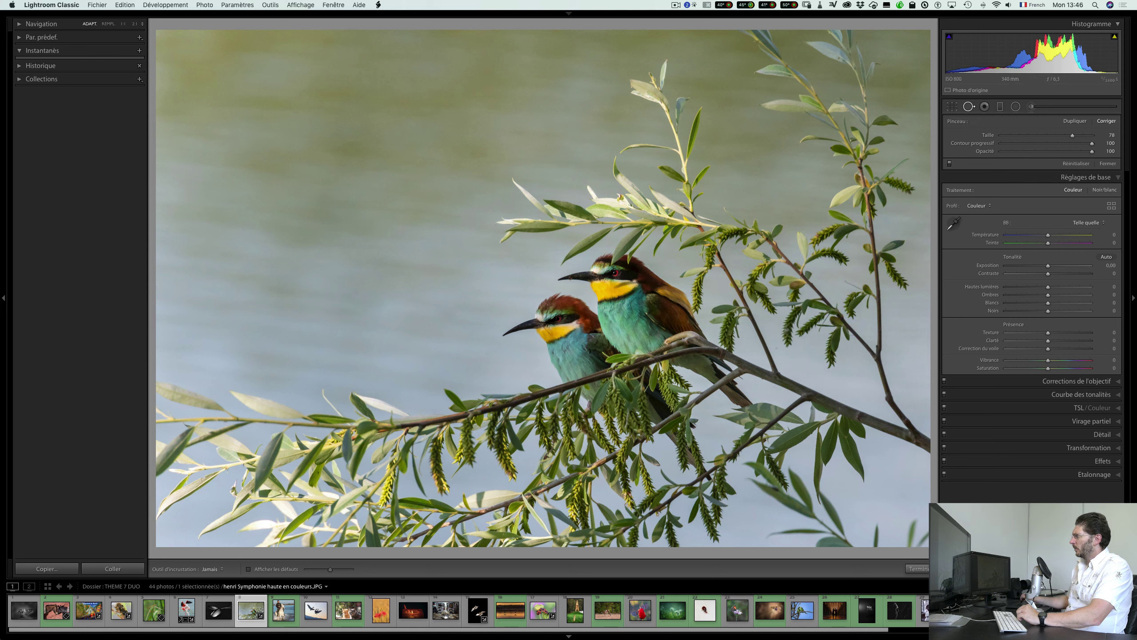
{"action": "left_click", "coordinate": [1074, 121]}
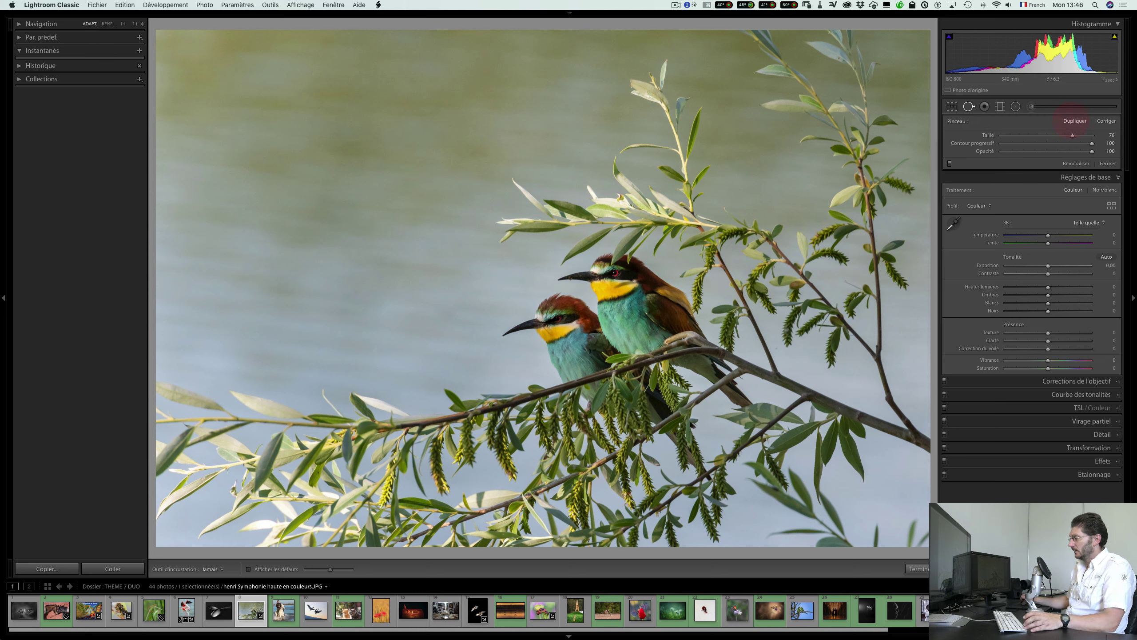
{"action": "left_click", "coordinate": [1075, 121], "text": "ctrl"}
{"action": "key", "text": "ctrl+w"}
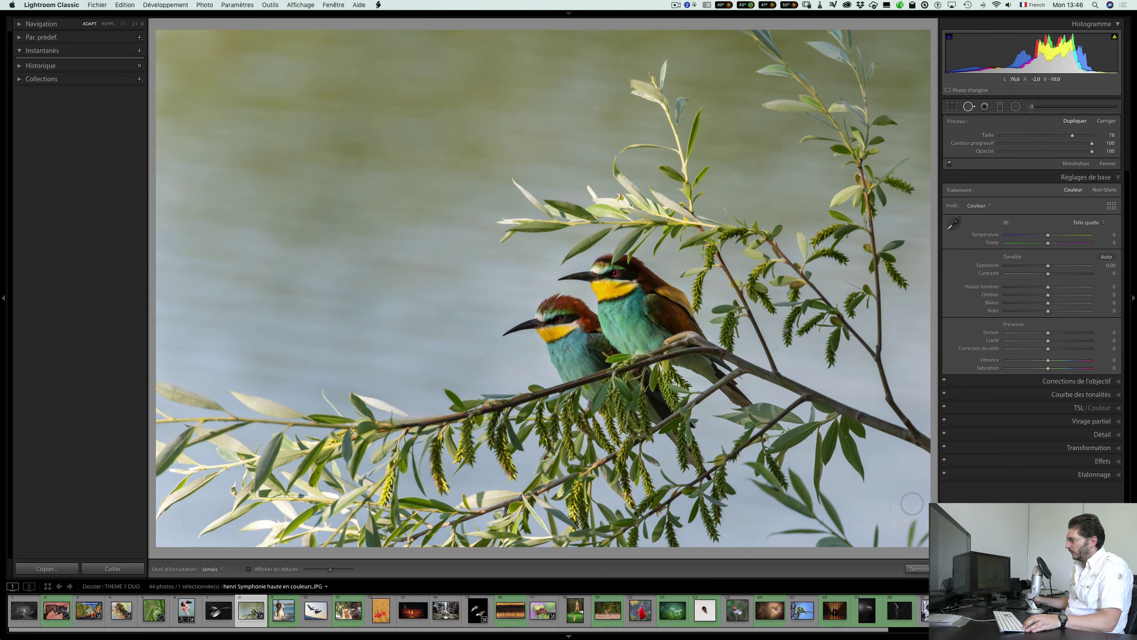
{"action": "left_click", "coordinate": [912, 523]}
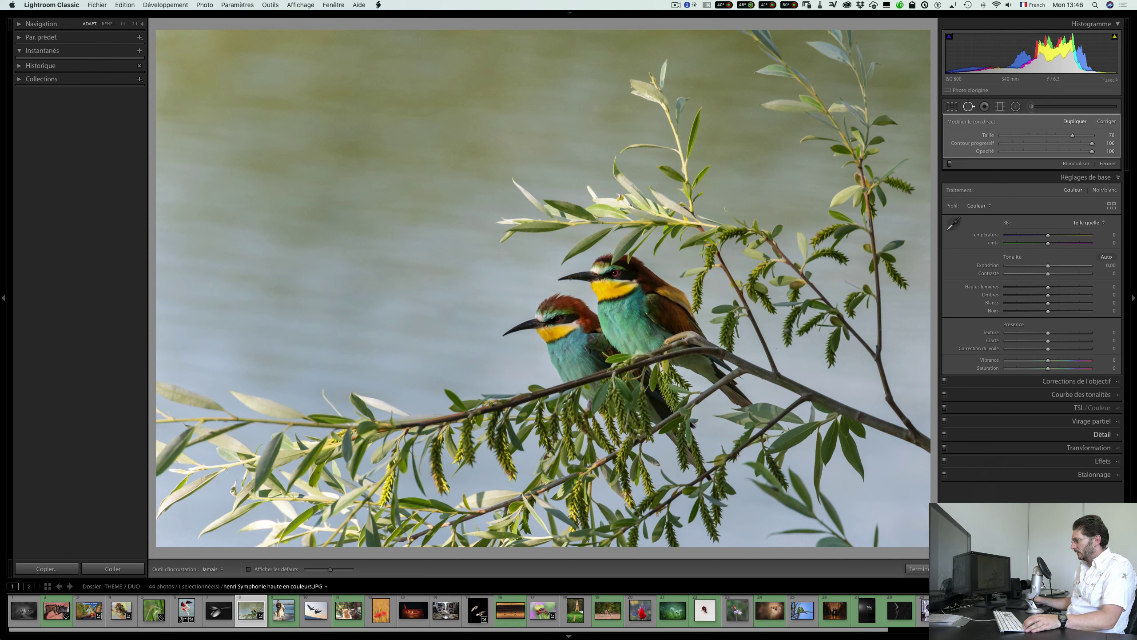
{"action": "left_click", "coordinate": [878, 530]}
{"action": "left_click", "coordinate": [908, 518]}
{"action": "left_click", "coordinate": [953, 480]}
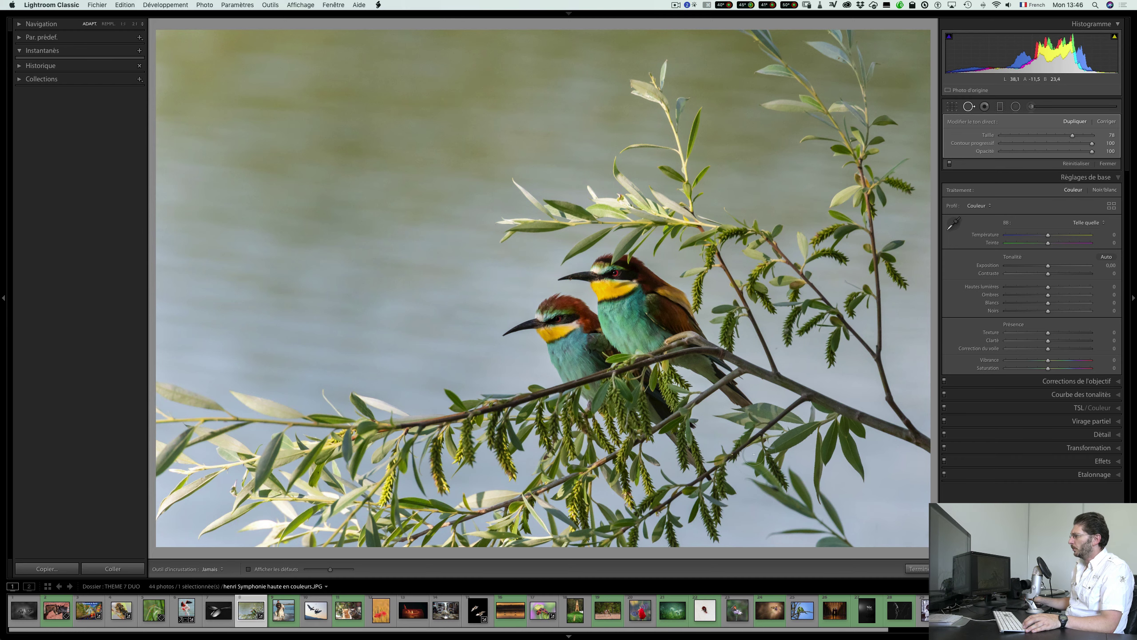
{"action": "key", "text": "y"}
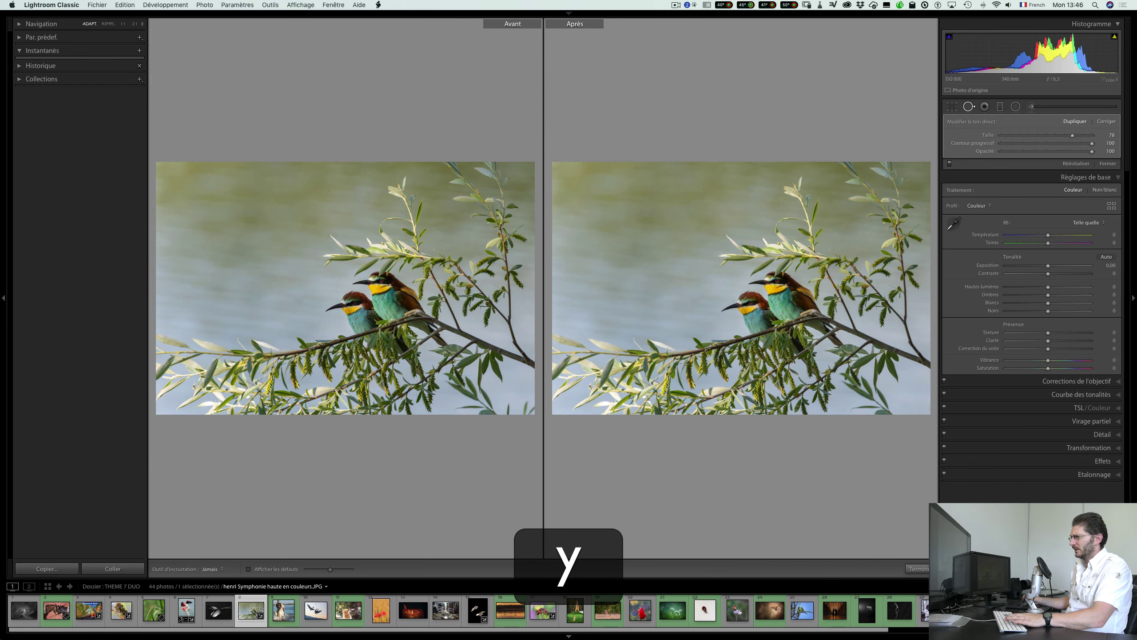
{"action": "key", "text": "Tab"}
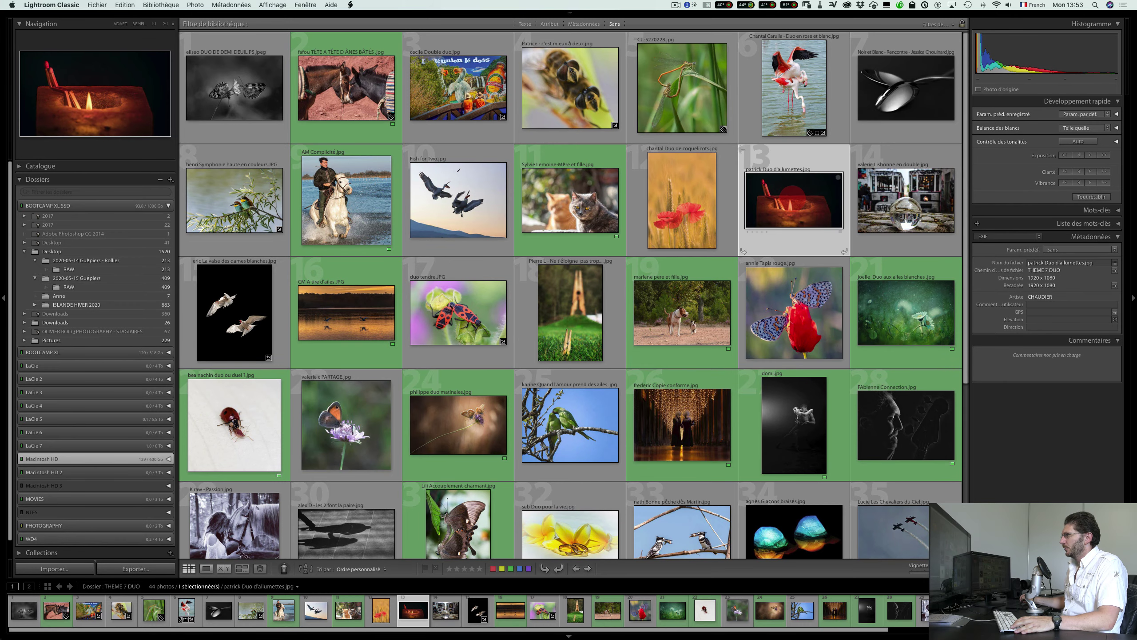
Open the Duo d'allumettes photo in Develop, hide its information overlay and check the composition against the crop grid
{"action": "double_click", "coordinate": [789, 198]}
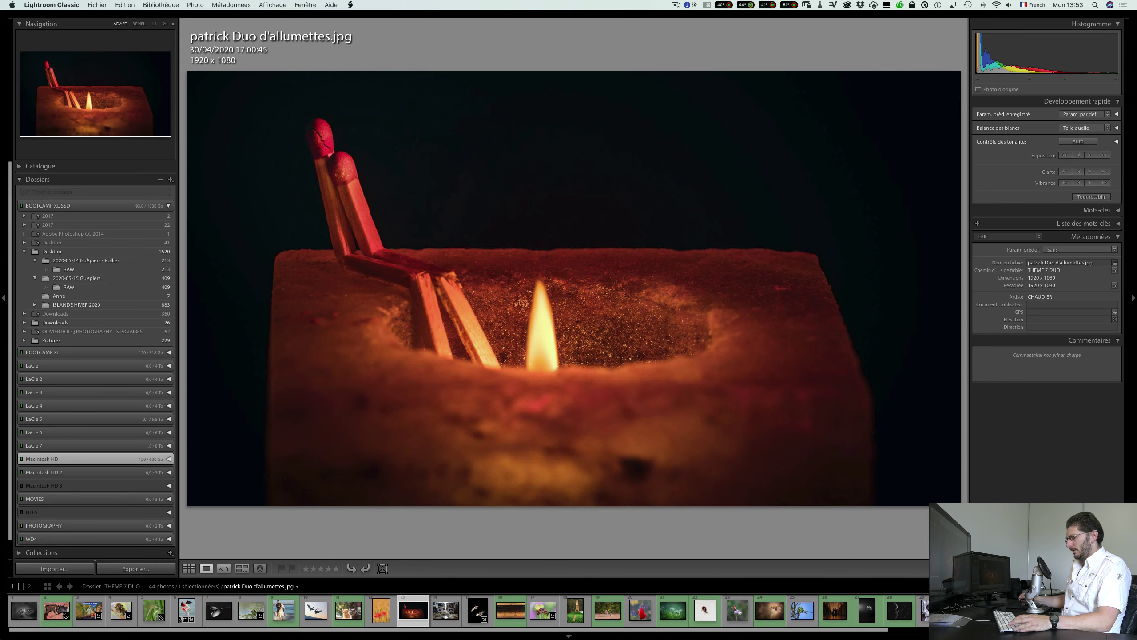
{"action": "key", "text": "d"}
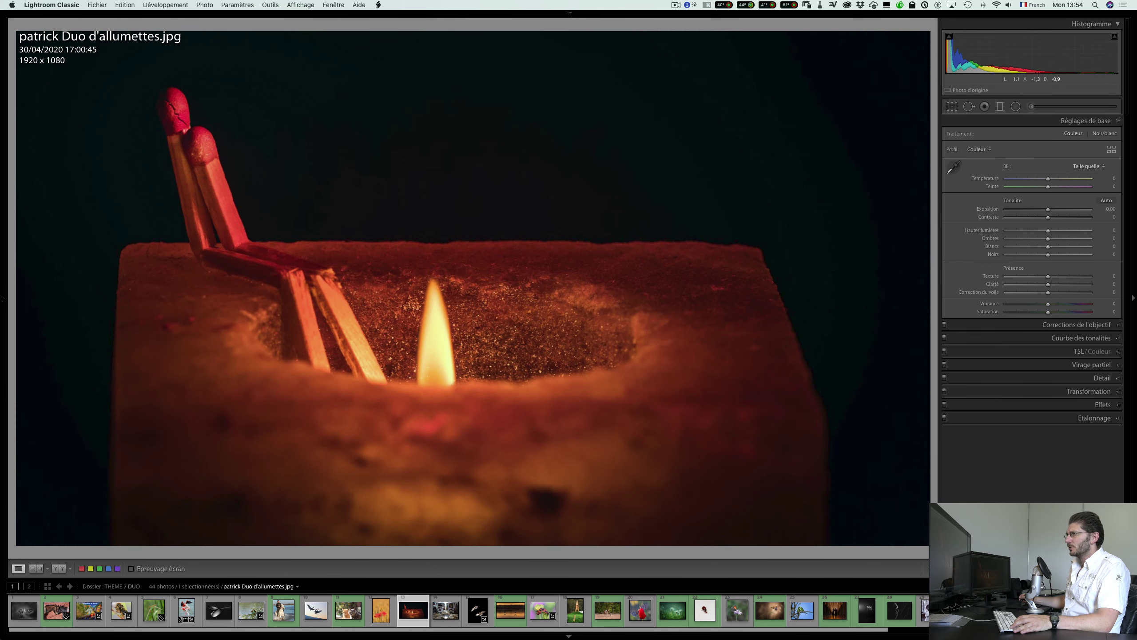
{"action": "key", "text": "i"}
{"action": "key", "text": "i"}
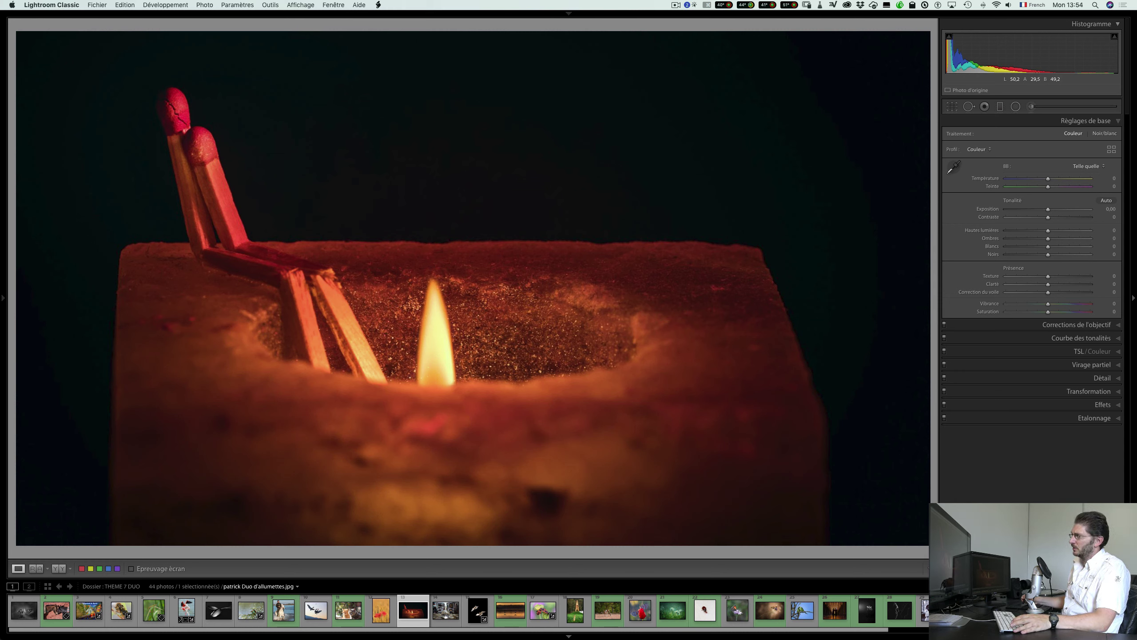
{"action": "left_click", "coordinate": [952, 107]}
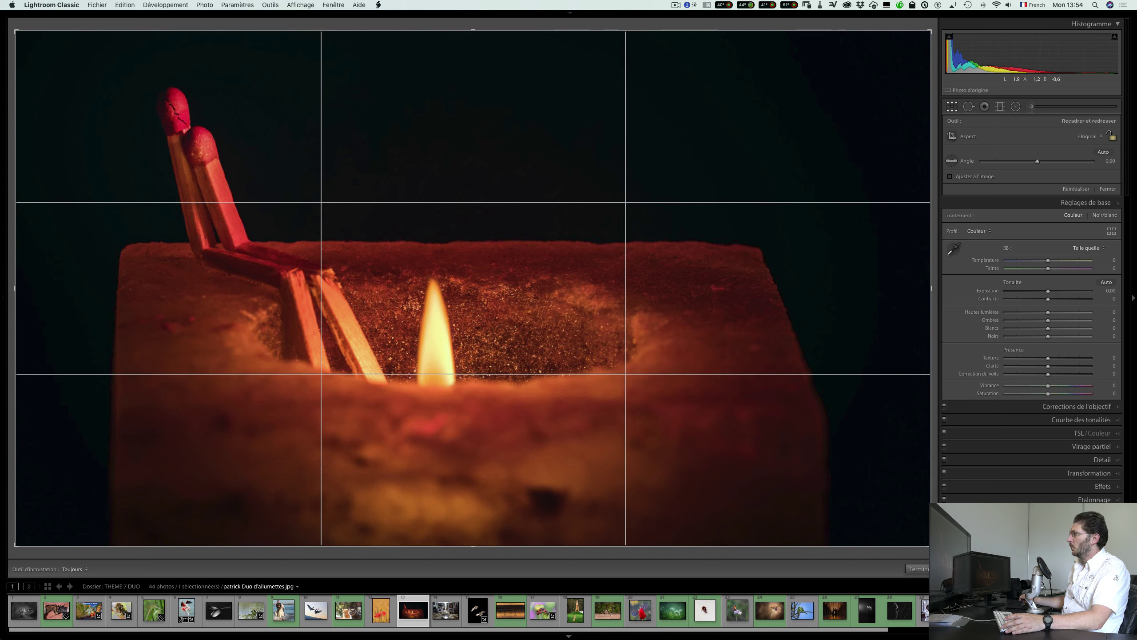
{"action": "left_click", "coordinate": [1107, 189]}
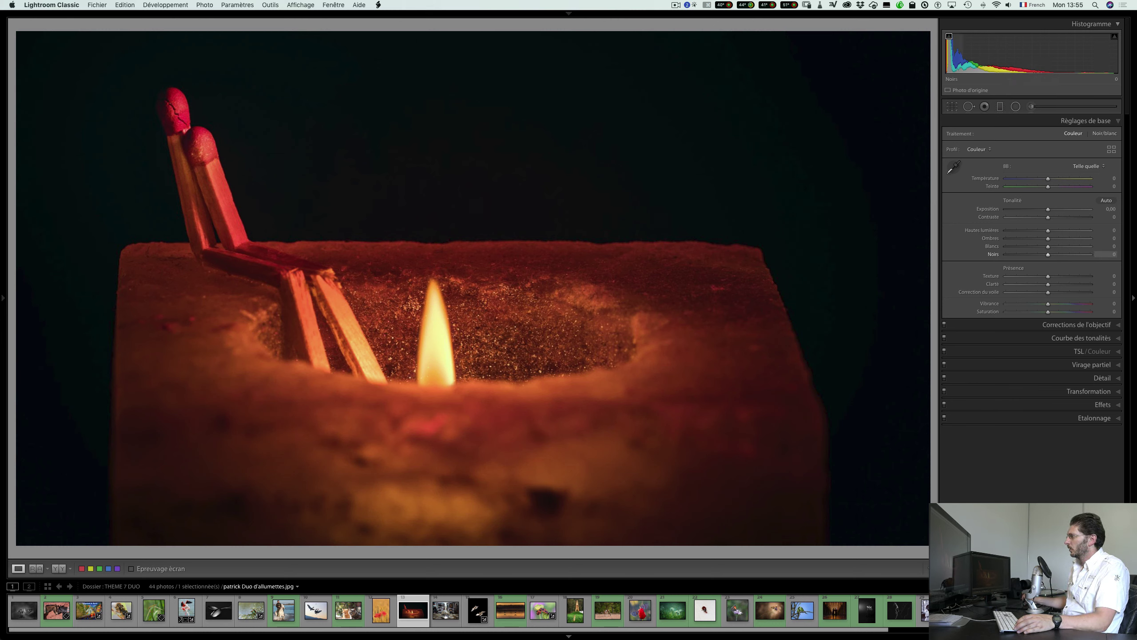
Set Blacks to -20 using the clipping preview, turn off the shadow clipping overlay and compare before and after side by side
{"action": "left_click", "coordinate": [1048, 254], "text": "alt"}
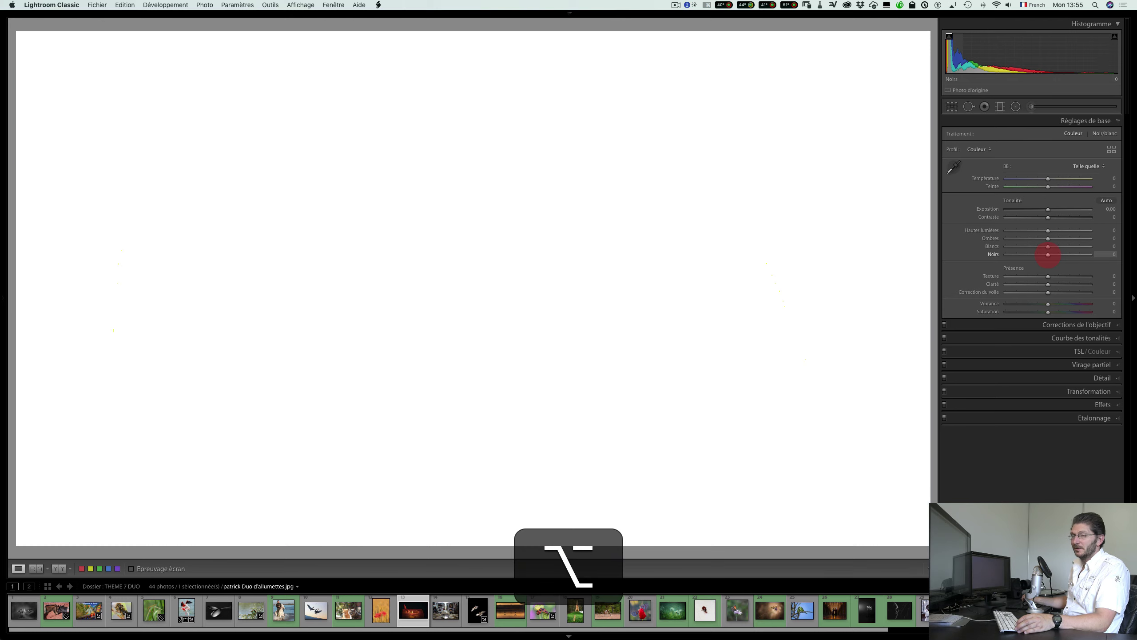
{"action": "left_click_drag", "start_coordinate": [1047, 254], "coordinate": [1039, 254]}
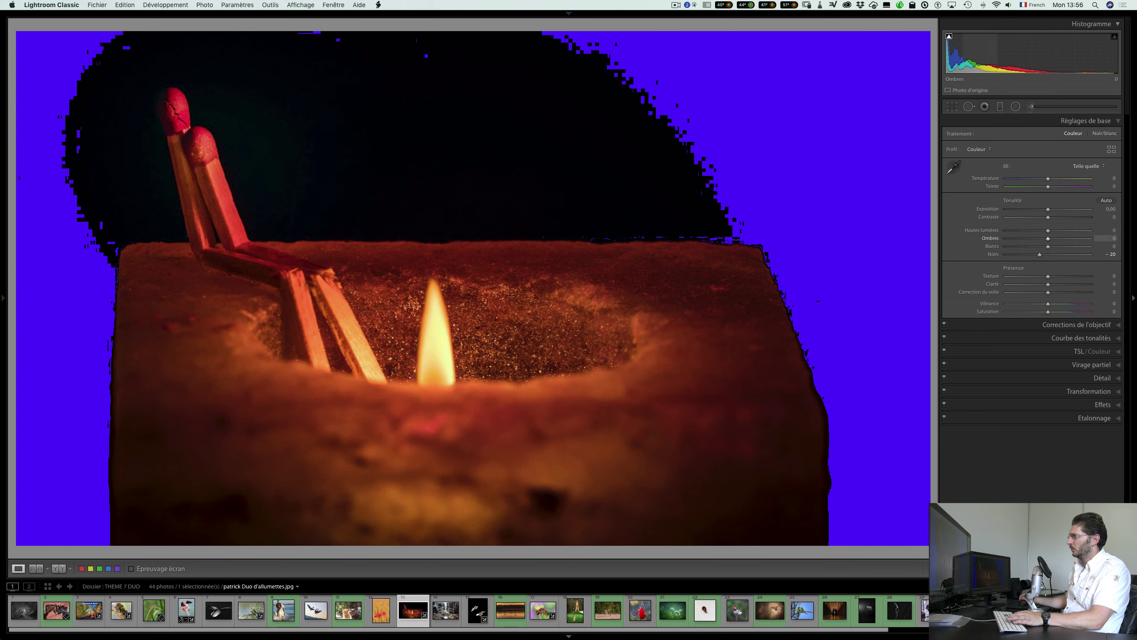
{"action": "left_click", "coordinate": [949, 37]}
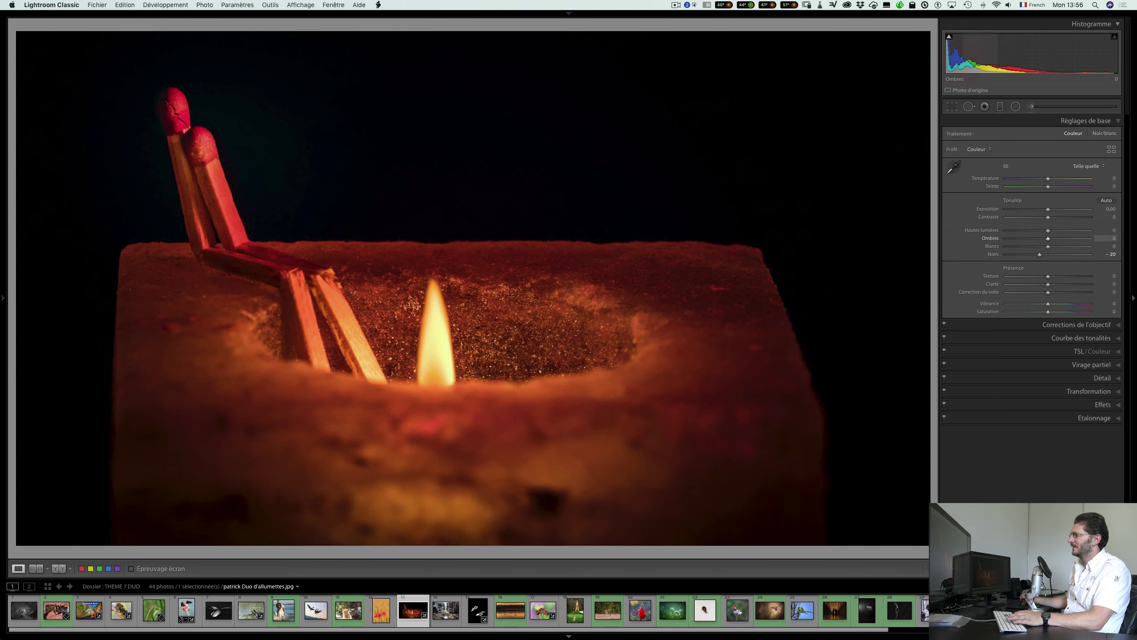
{"action": "key", "text": "y"}
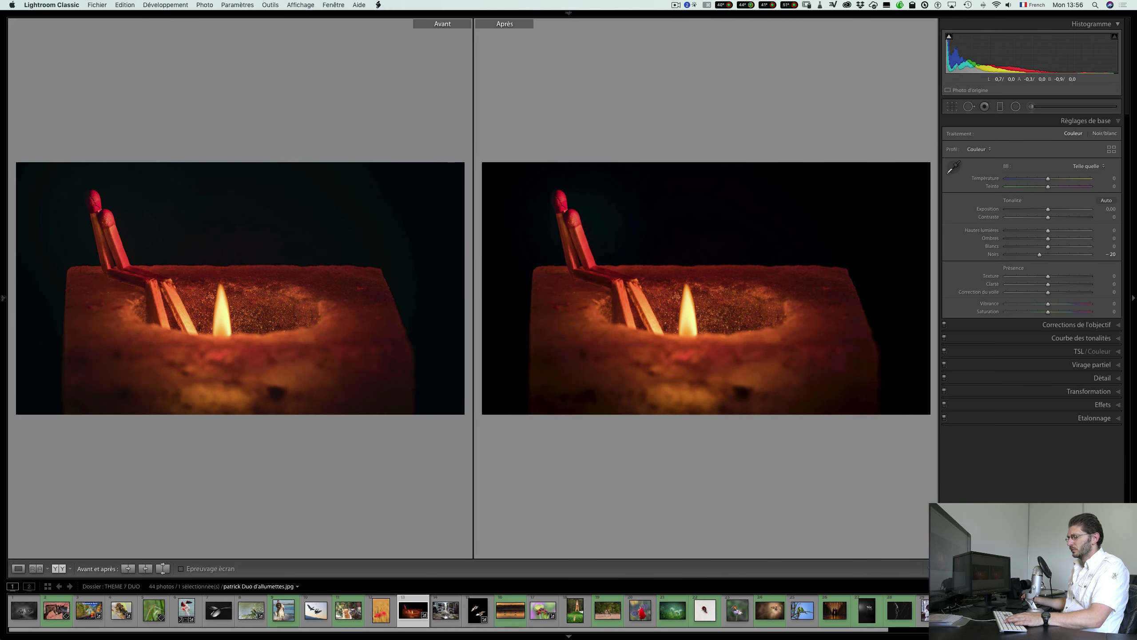
{"action": "key", "text": "y"}
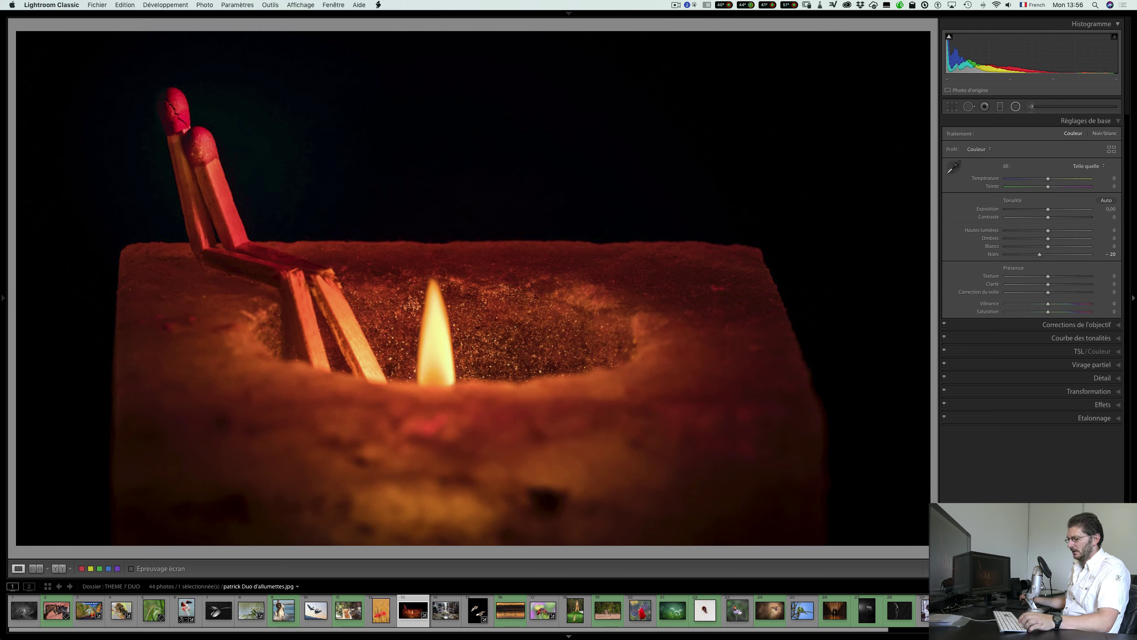
Draw a wide elliptical radial filter around the flame, the matches' legs and the candle hollow, with its edit pin shown
{"action": "key", "text": "ctrl+w"}
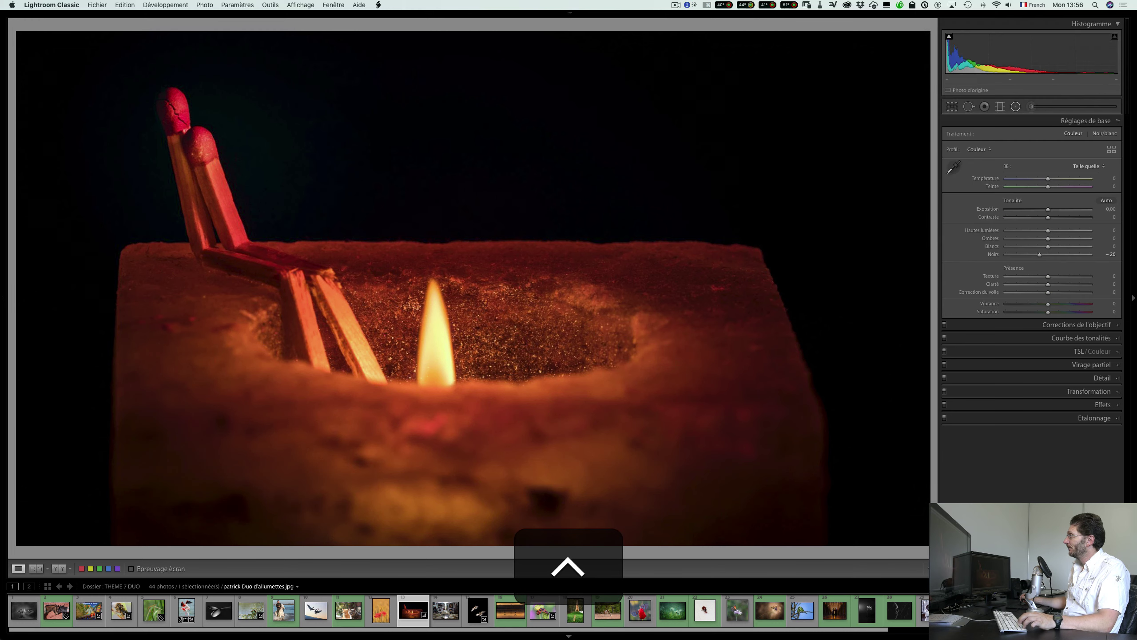
{"action": "key", "text": "shift+m"}
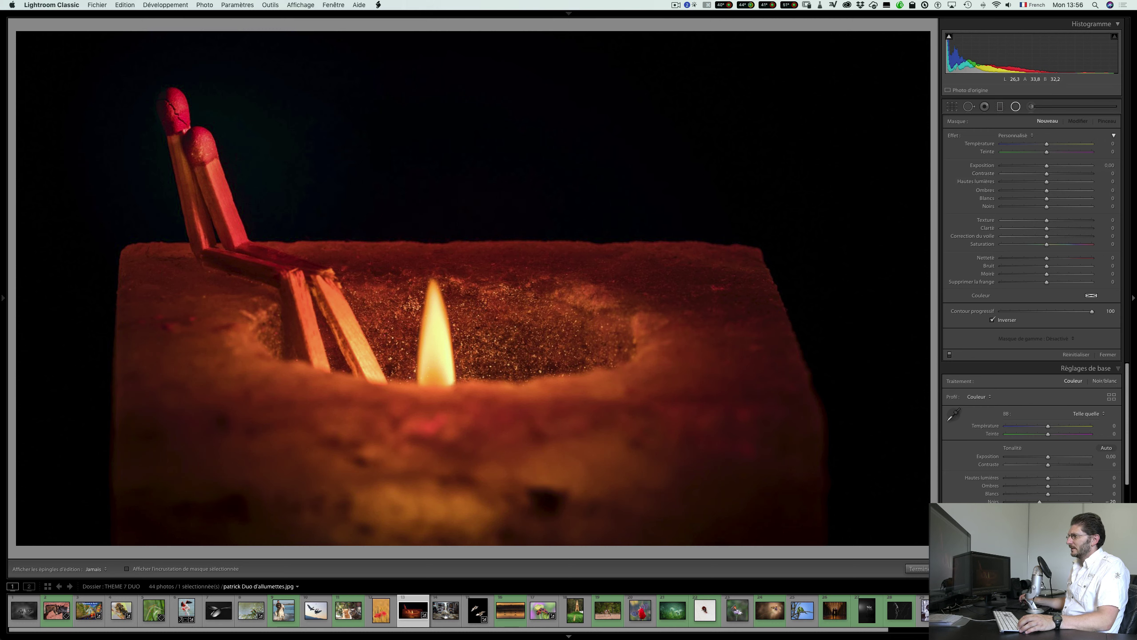
{"action": "left_click", "coordinate": [631, 377]}
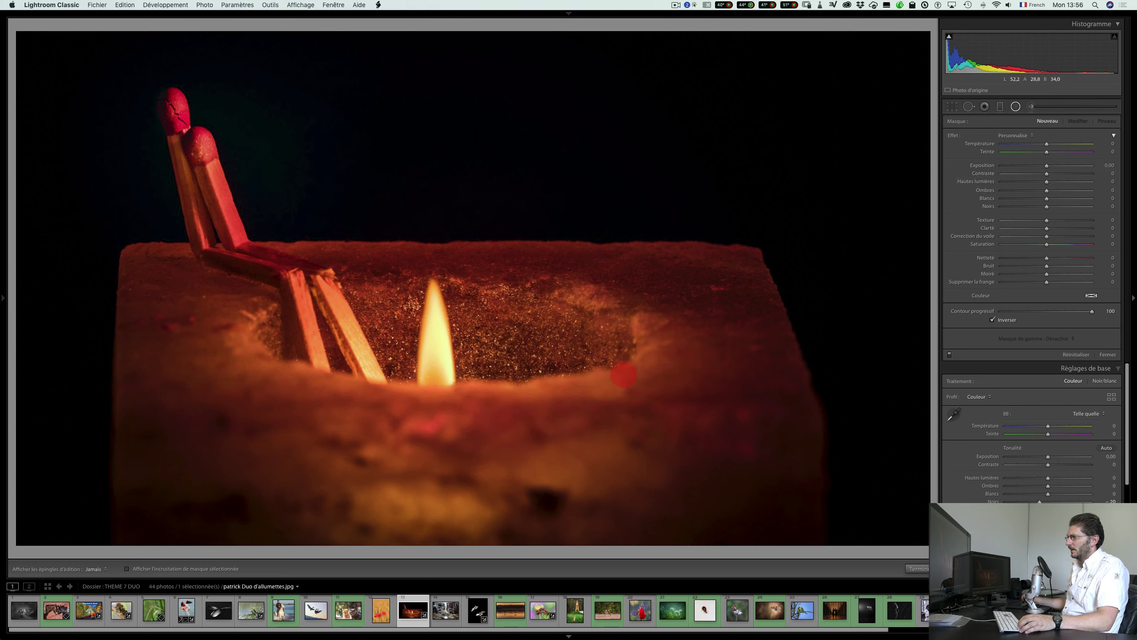
{"action": "key", "text": "h"}
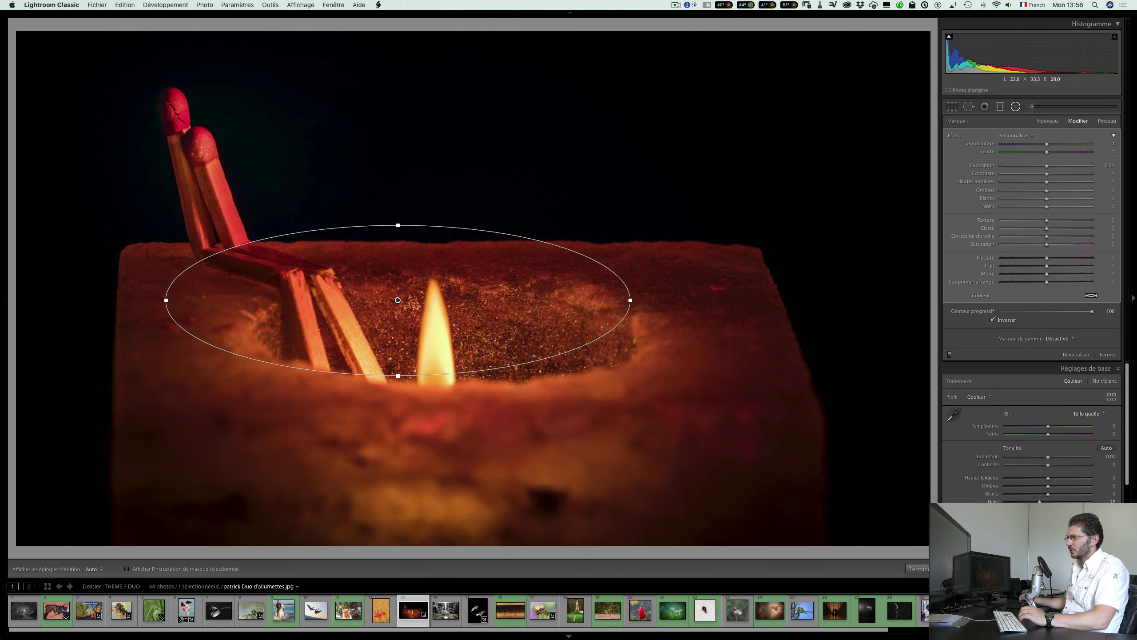
Centre the radial filter on the flame and enlarge its ellipse around the candle hollow, checking the coverage with the mask overlay
{"action": "left_click_drag", "start_coordinate": [397, 299], "coordinate": [444, 332]}
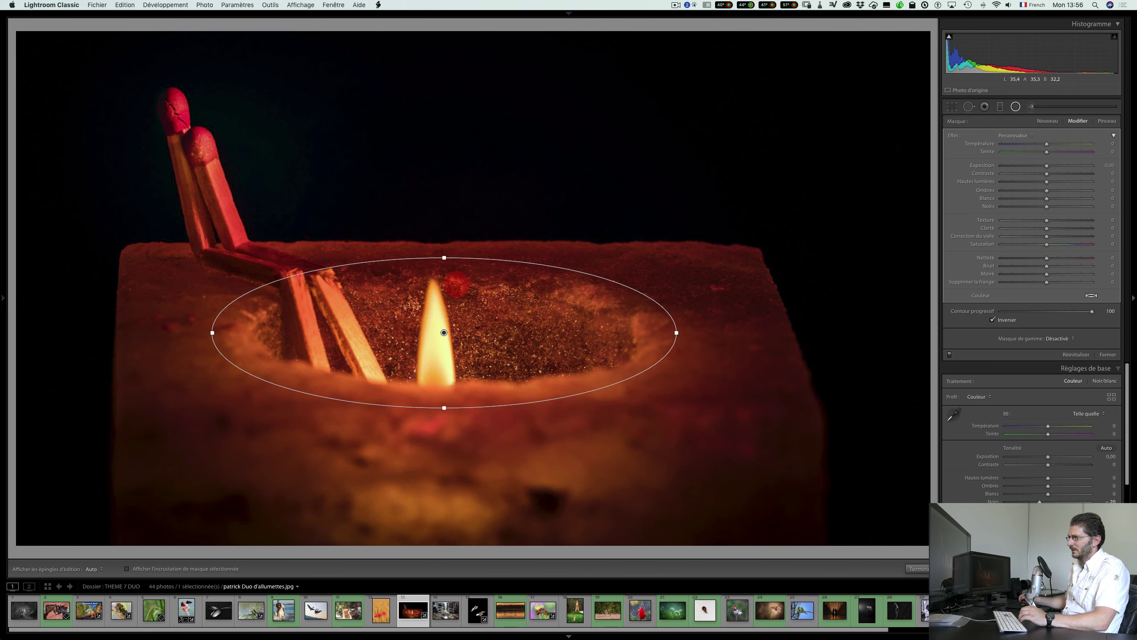
{"action": "left_click_drag", "start_coordinate": [444, 257], "coordinate": [444, 246]}
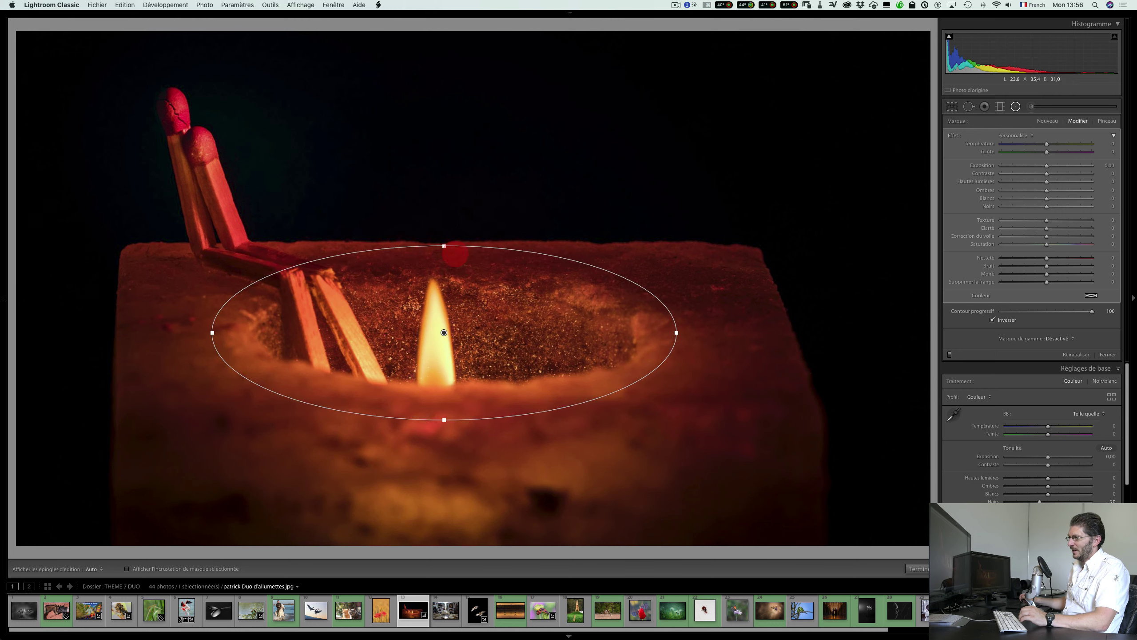
{"action": "left_click_drag", "start_coordinate": [676, 332], "coordinate": [706, 333]}
{"action": "key", "text": "o"}
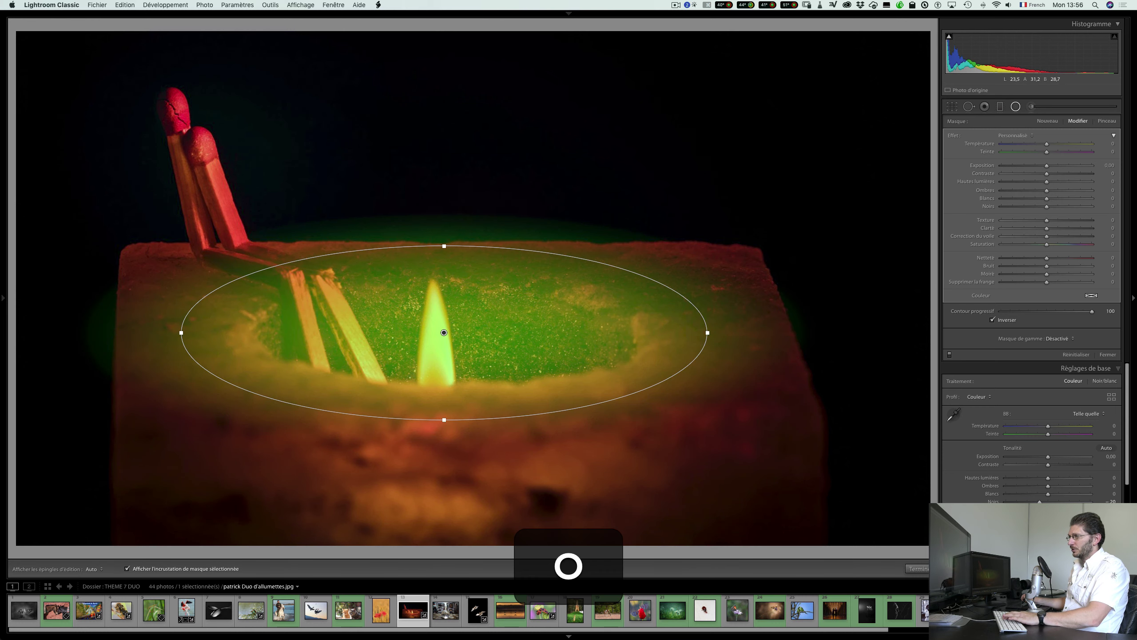
{"action": "key", "text": "o"}
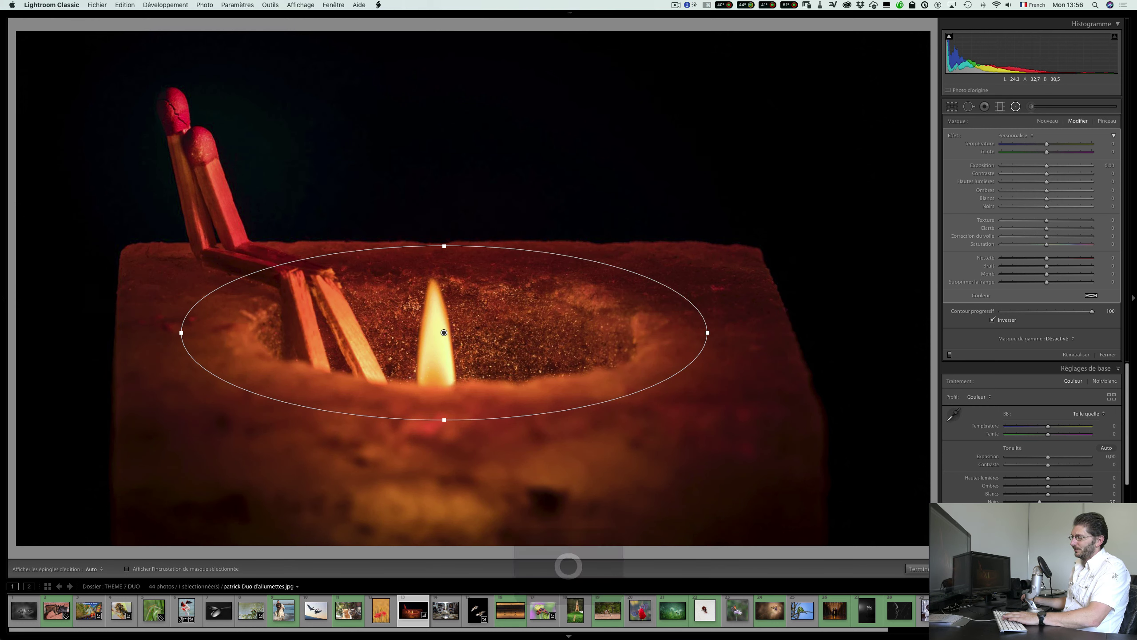
{"action": "left_click_drag", "start_coordinate": [444, 246], "coordinate": [444, 225]}
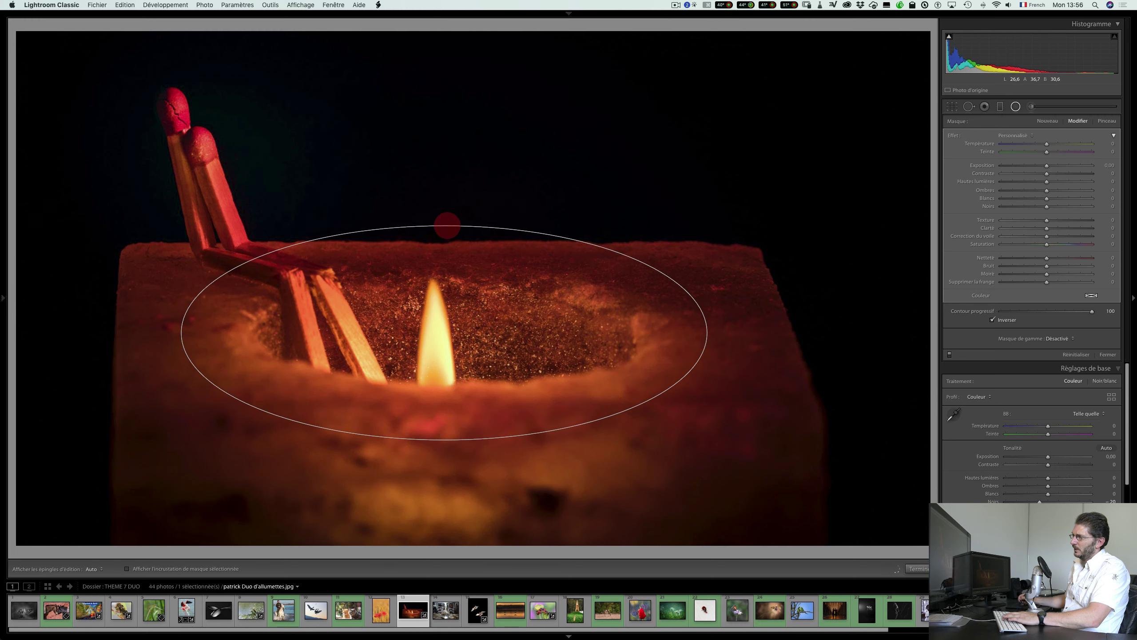
{"action": "key", "text": "o"}
{"action": "key", "text": "o"}
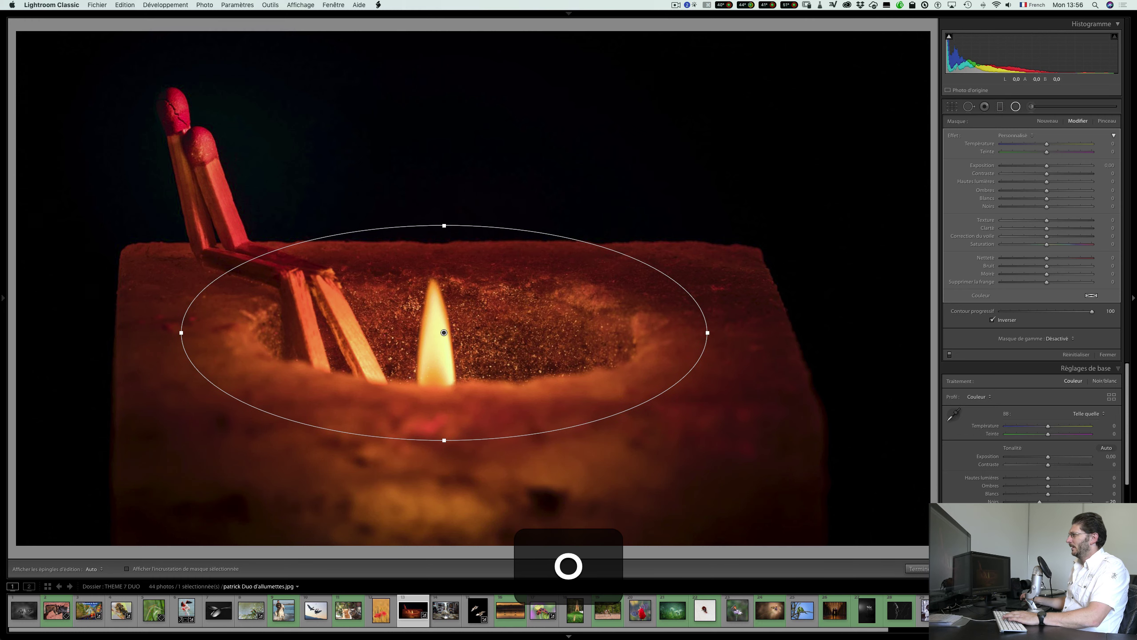
Set the radial filter's Exposure to 1.13, Temperature to 33 and Dehaze to -16, and compare the photo with the filter off and on
{"action": "left_click_drag", "start_coordinate": [1046, 165], "coordinate": [1061, 144]}
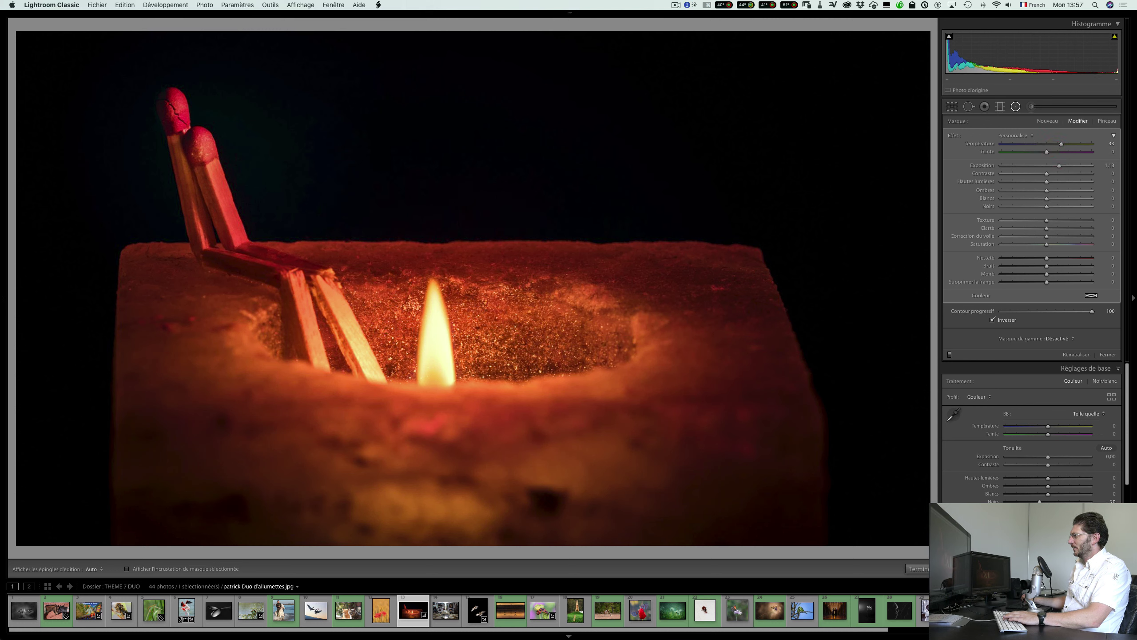
{"action": "left_click_drag", "start_coordinate": [1047, 236], "coordinate": [999, 309]}
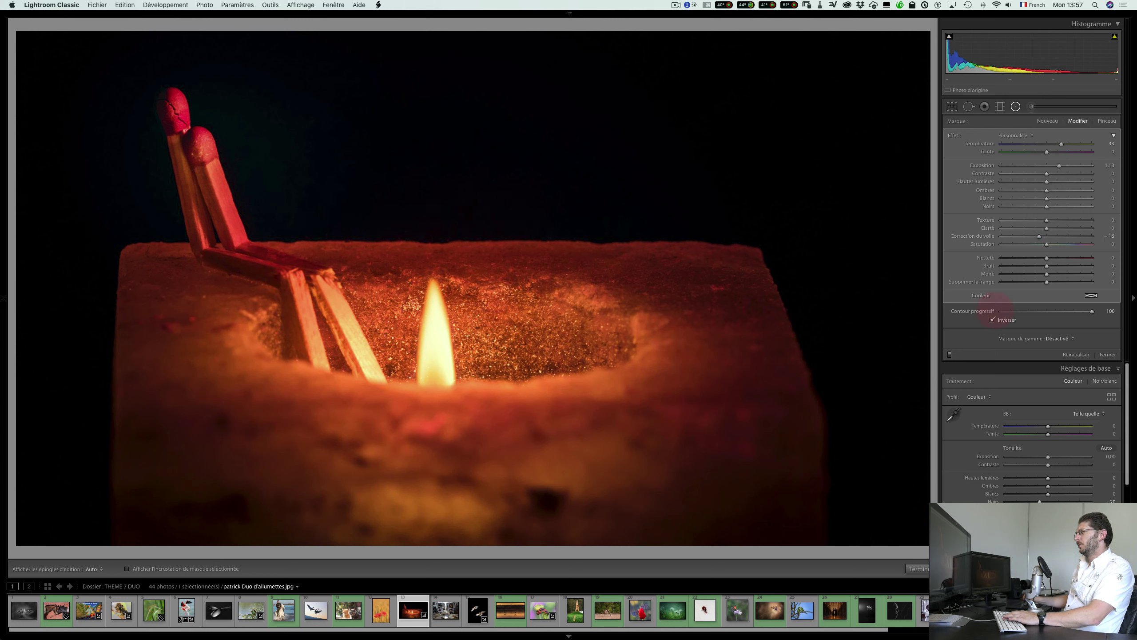
{"action": "left_click", "coordinate": [949, 354]}
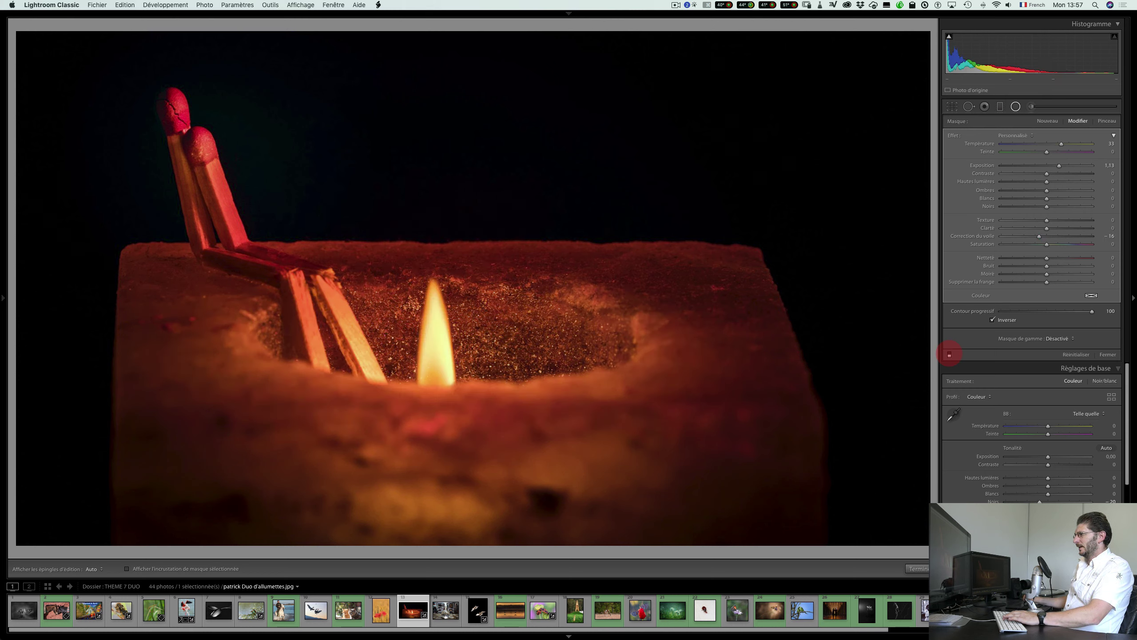
{"action": "left_click", "coordinate": [949, 354]}
{"action": "left_click", "coordinate": [949, 355]}
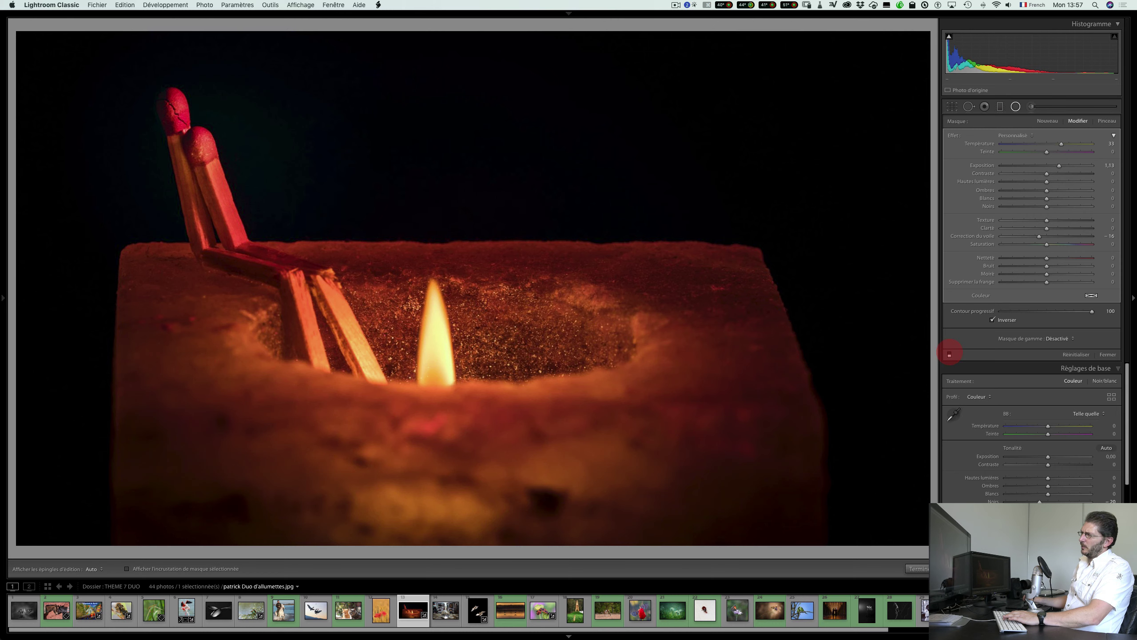
{"action": "left_click", "coordinate": [949, 355]}
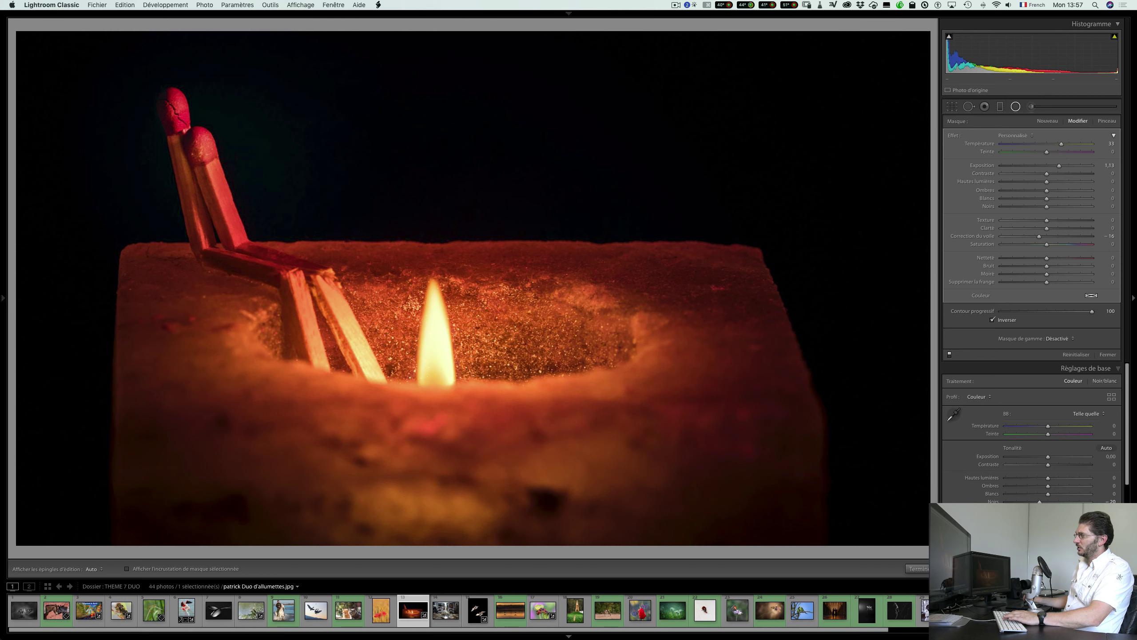
{"action": "left_click", "coordinate": [949, 354]}
{"action": "left_click", "coordinate": [949, 355]}
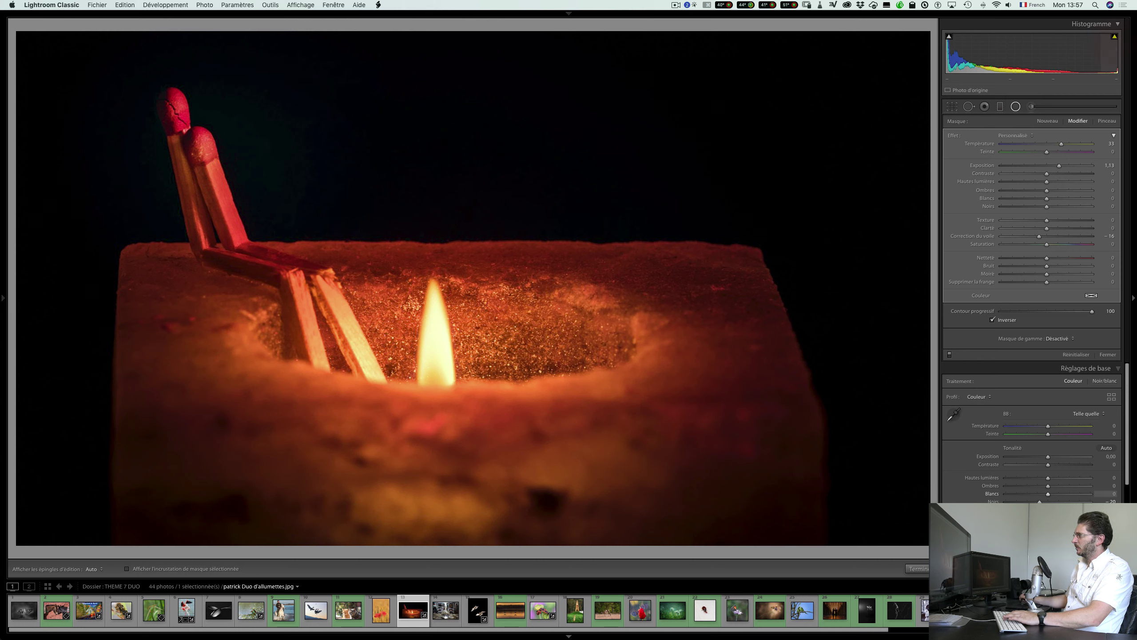
Show the highlight clipping overlay and check the flame with the radial filter off and on
{"action": "key", "text": "o"}
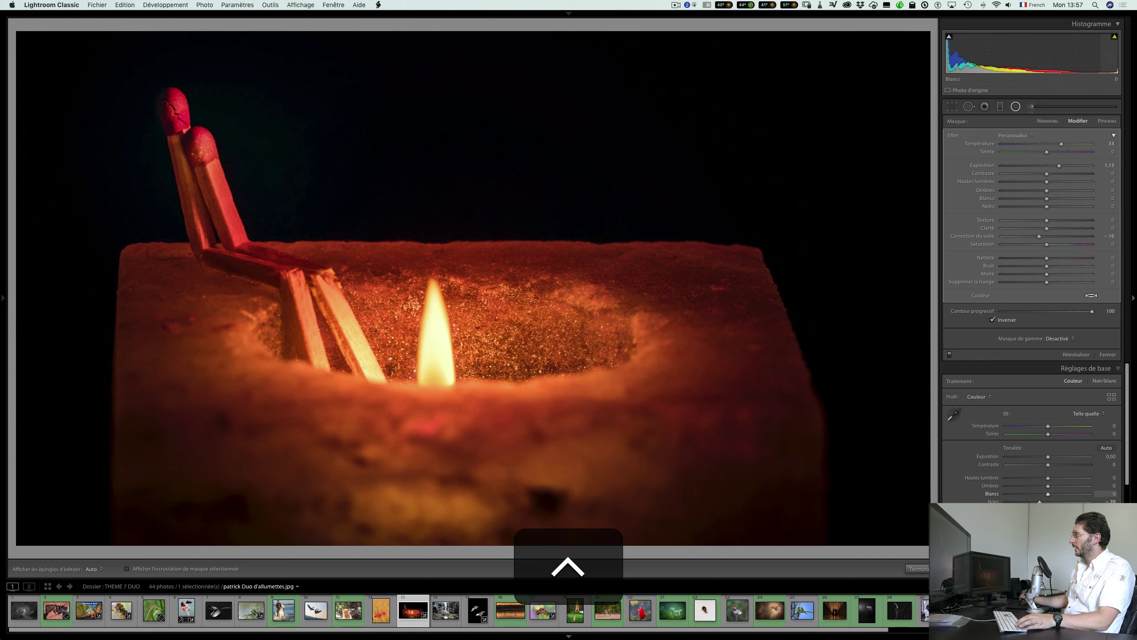
{"action": "key", "text": "ctrl+w"}
{"action": "key", "text": "ctrl"}
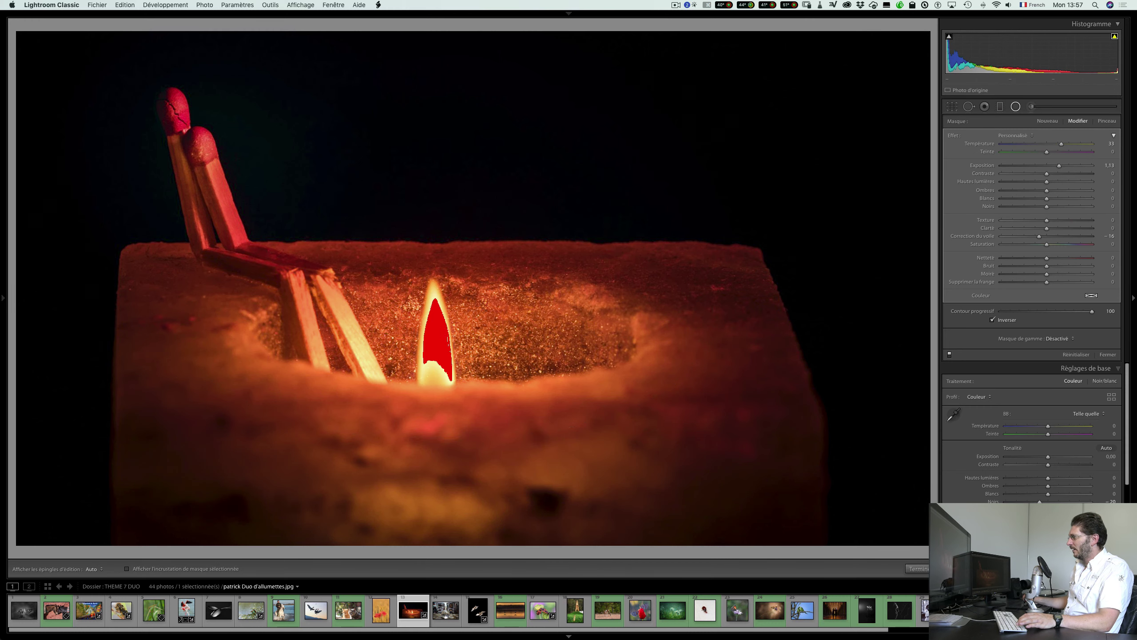
{"action": "left_click", "coordinate": [950, 354]}
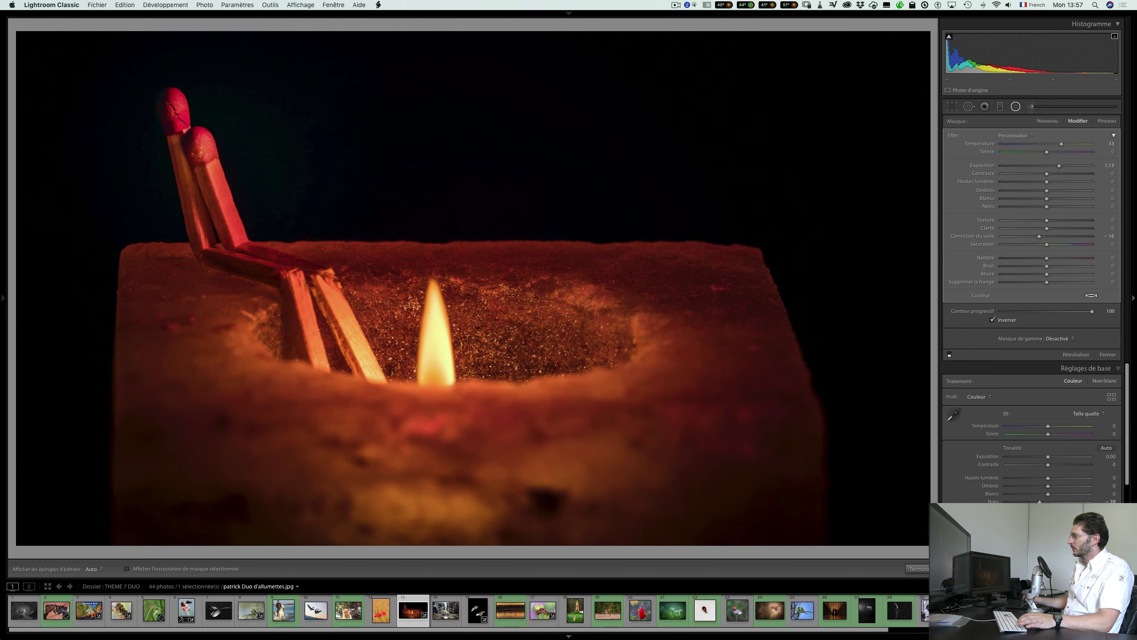
{"action": "left_click", "coordinate": [949, 354]}
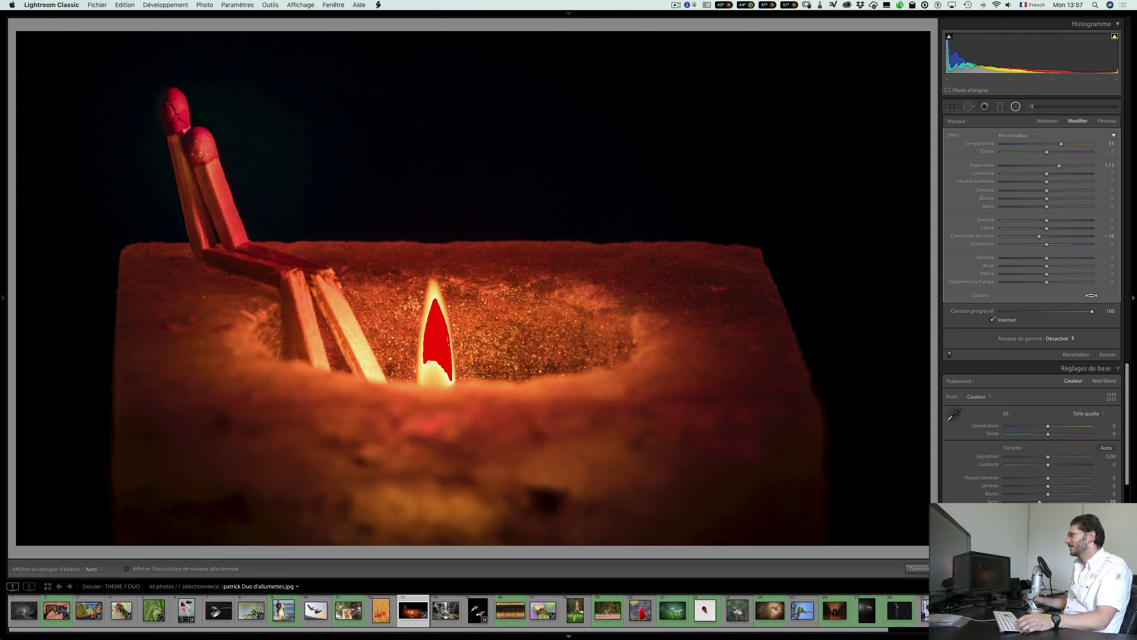
Add a Luminance range mask to the radial filter and limit its range to 0/84 to protect the flame, using the mask preview
{"action": "left_click", "coordinate": [1059, 338]}
{"action": "key", "text": "alt"}
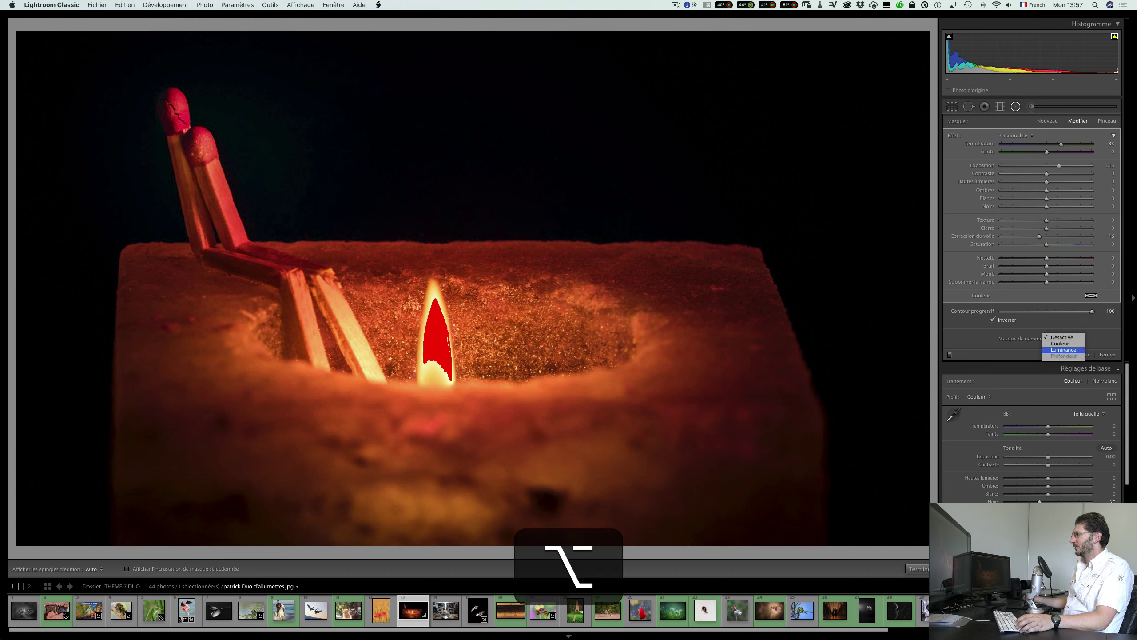
{"action": "left_click", "coordinate": [1063, 350]}
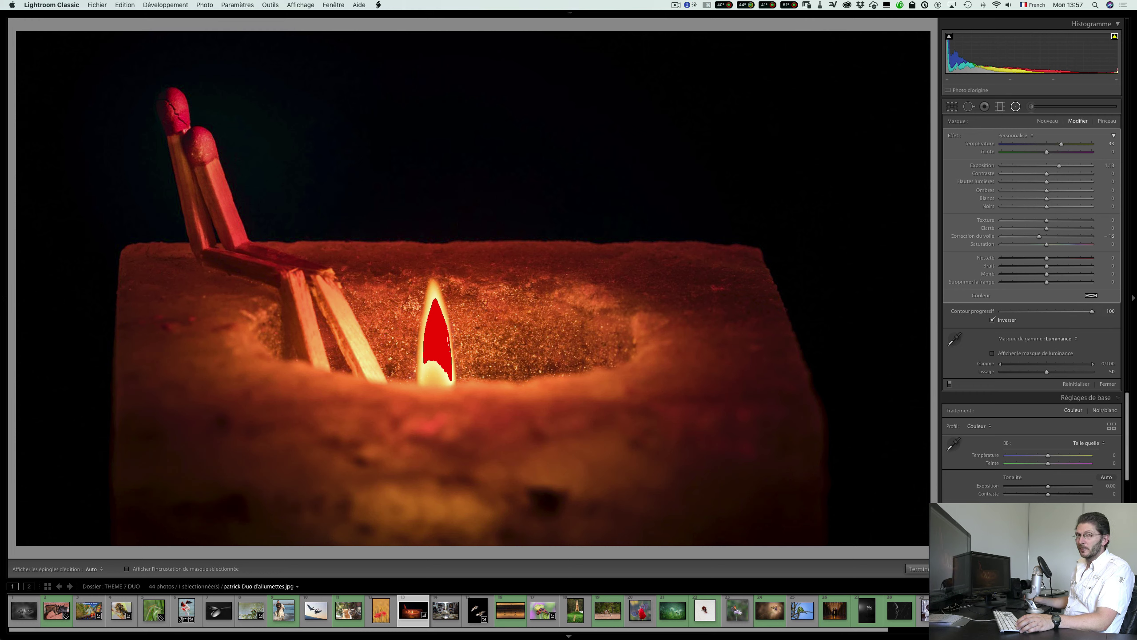
{"action": "key", "text": "ctrl+w"}
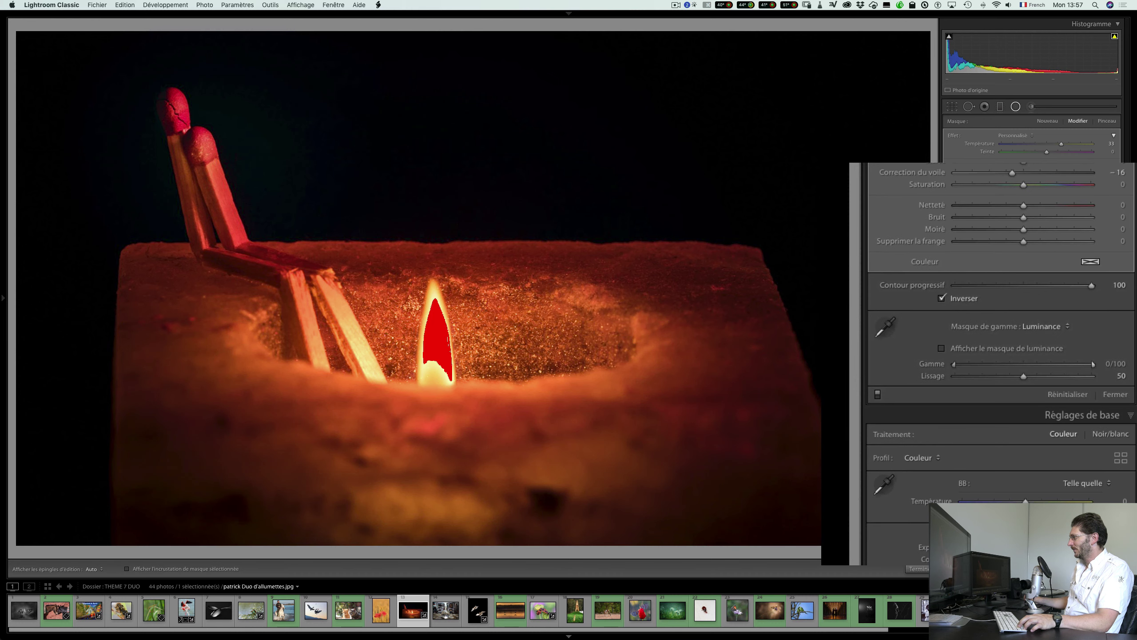
{"action": "key", "text": "ctrl+w"}
{"action": "key", "text": "alt"}
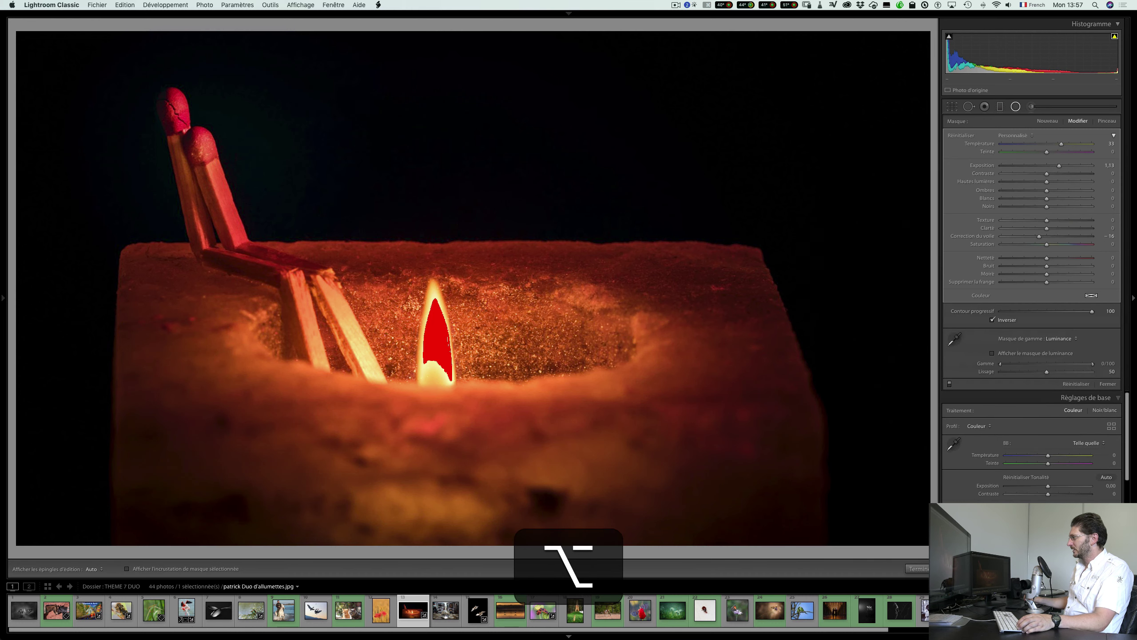
{"action": "left_click", "coordinate": [1093, 363], "text": "alt"}
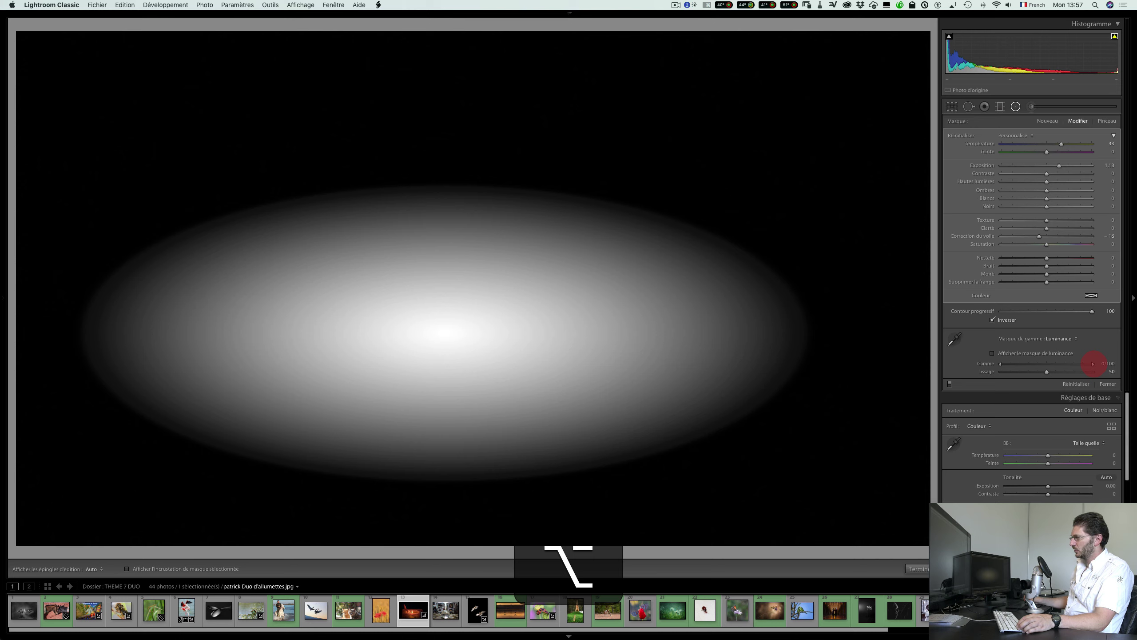
{"action": "left_click_drag", "start_coordinate": [1092, 363], "coordinate": [1080, 364]}
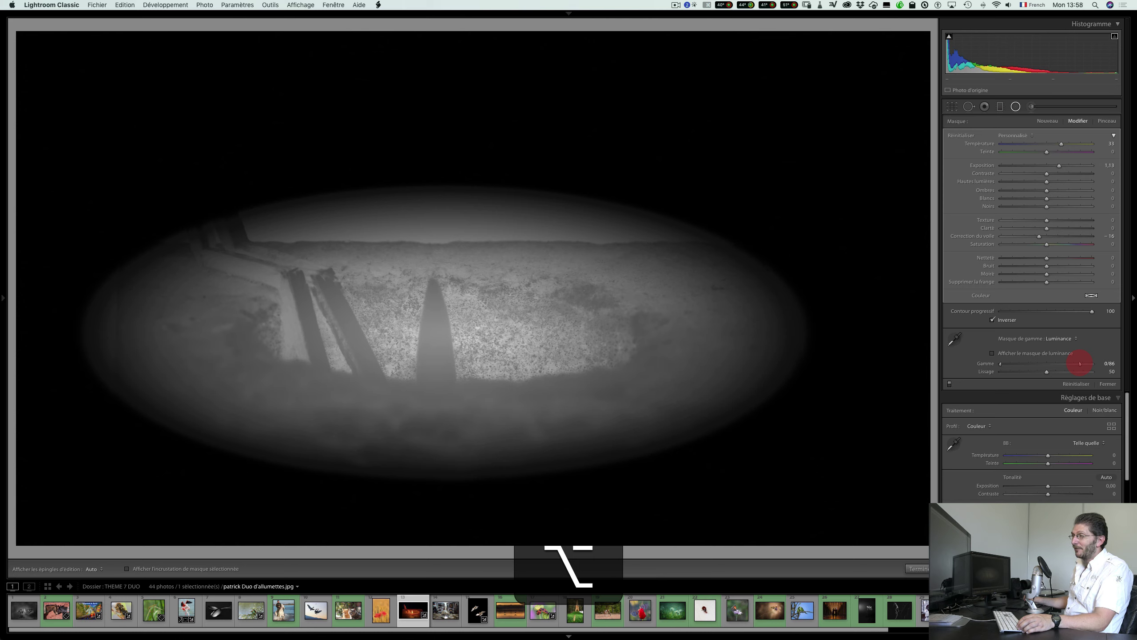
{"action": "left_click_drag", "start_coordinate": [1080, 363], "coordinate": [1077, 363]}
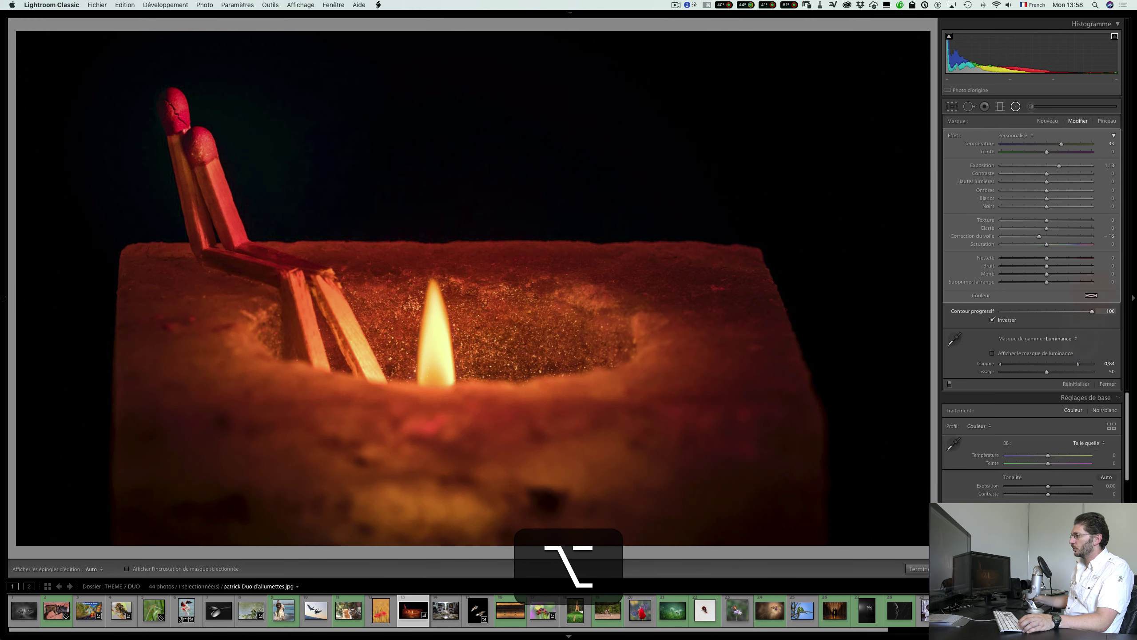
Compare the photo with the luminance-masked radial filter switched off and on
{"action": "left_click", "coordinate": [950, 383]}
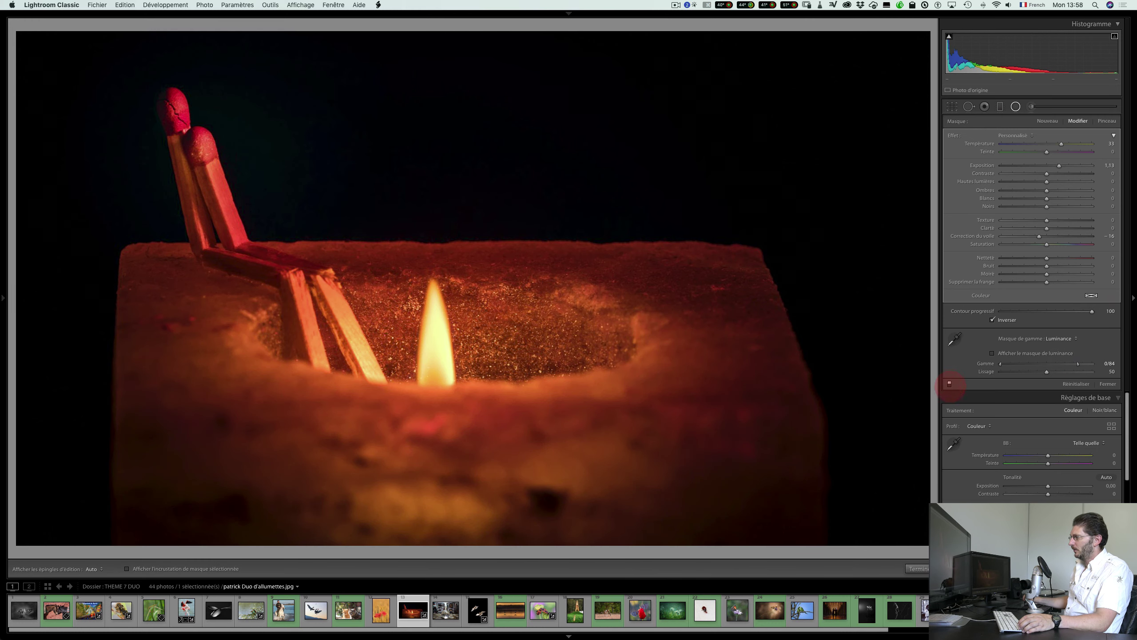
{"action": "left_click", "coordinate": [949, 383]}
{"action": "left_click", "coordinate": [949, 383]}
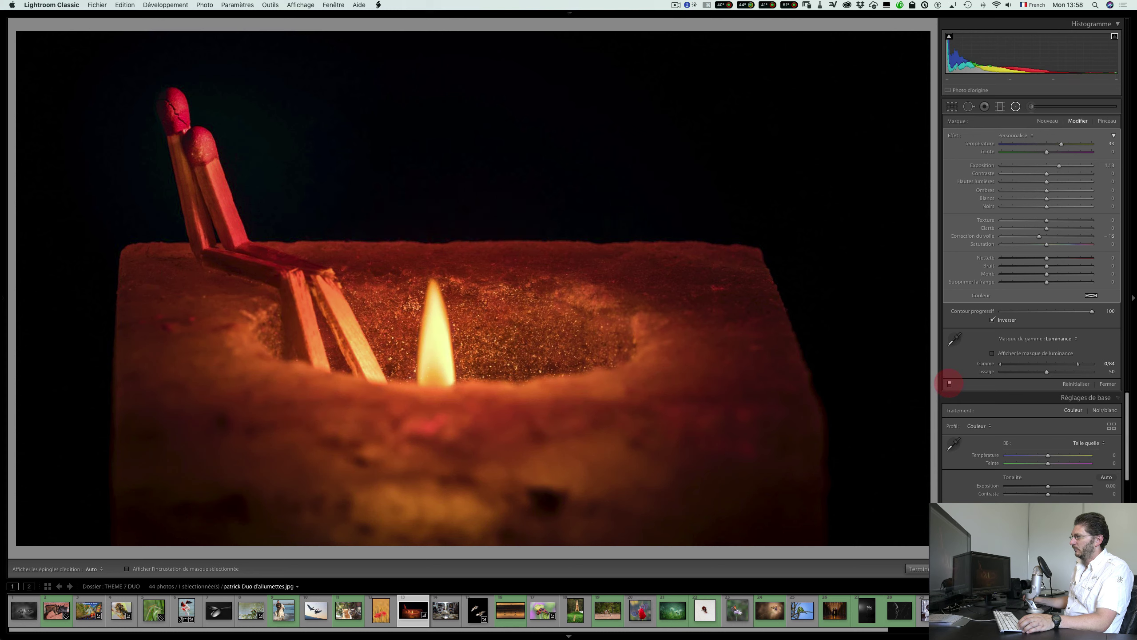
{"action": "left_click", "coordinate": [949, 384]}
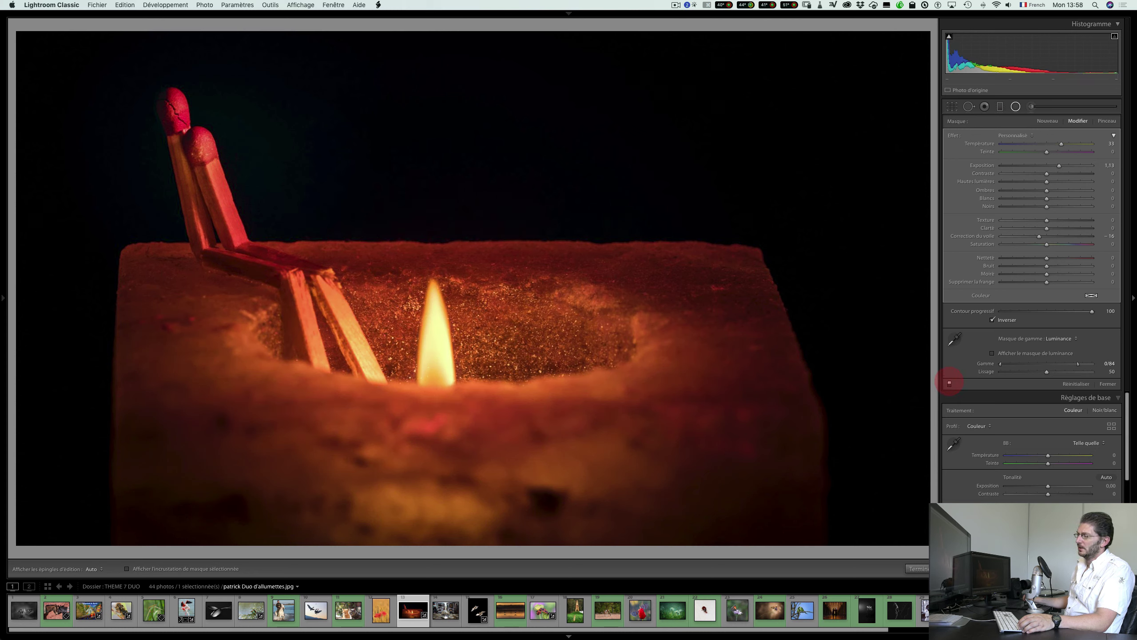
{"action": "left_click", "coordinate": [949, 384]}
{"action": "left_click", "coordinate": [949, 383]}
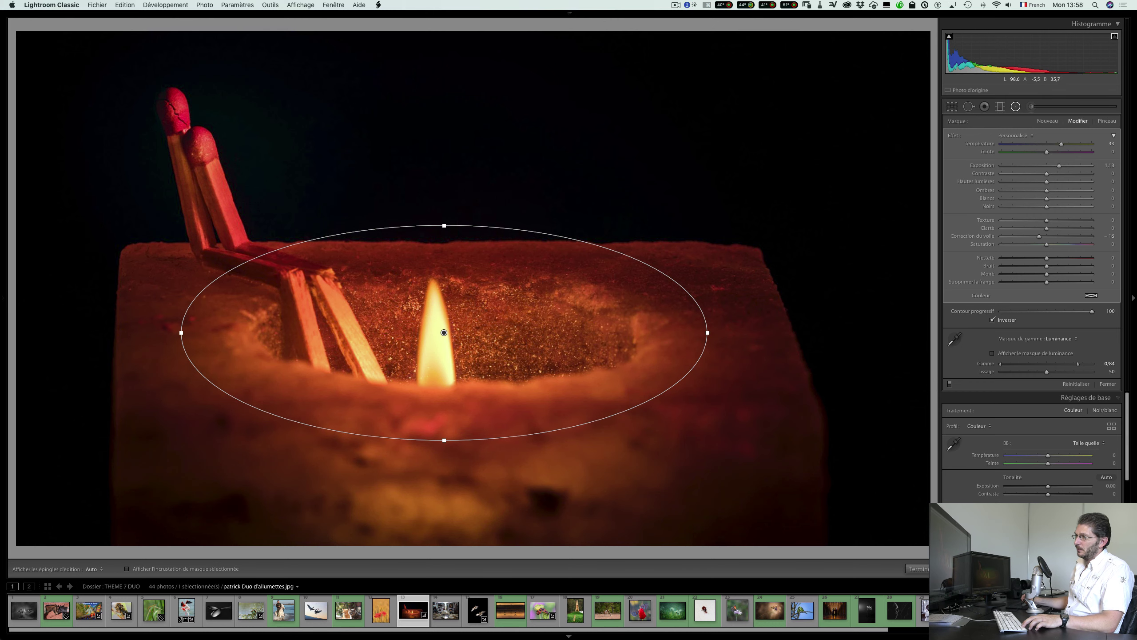
Duplicate the radial filter, move the copy onto the match heads and narrow its ellipse to fit around them
{"action": "right_click", "coordinate": [444, 333]}
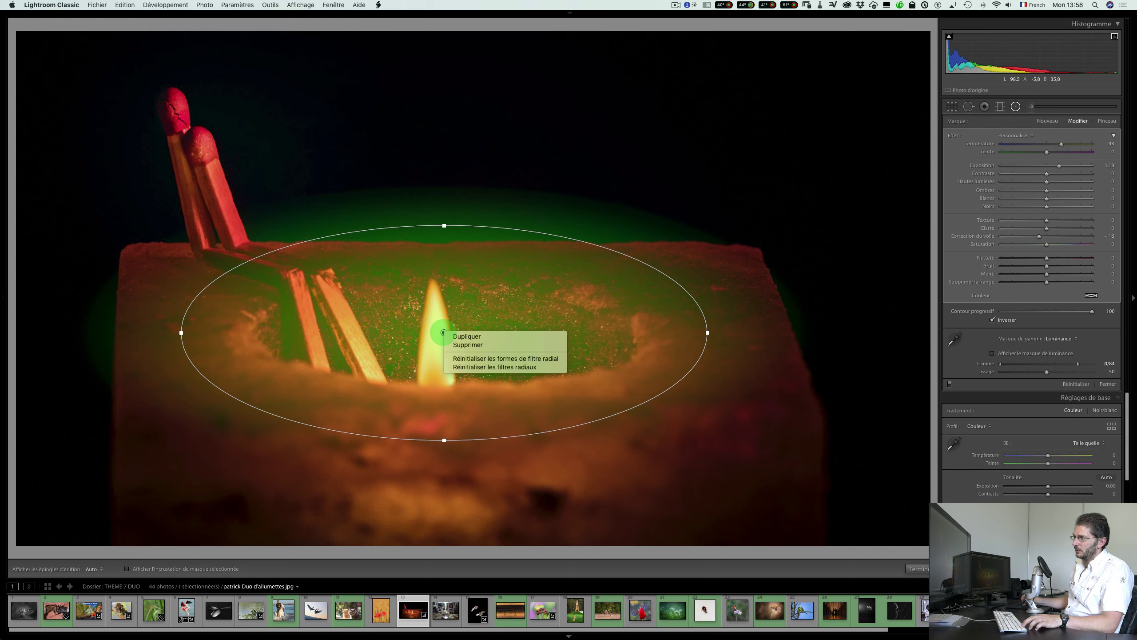
{"action": "left_click", "coordinate": [466, 337]}
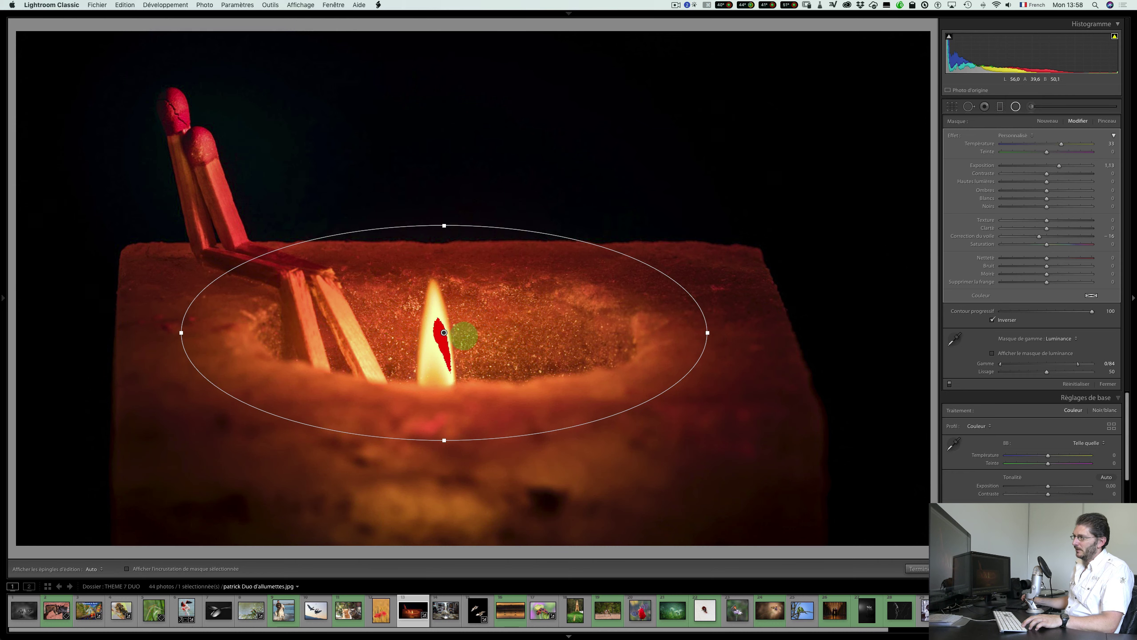
{"action": "mouse_move", "coordinate": [444, 332]}
{"action": "left_mouse_down"}
{"action": "mouse_move", "coordinate": [396, 320]}
{"action": "mouse_move", "coordinate": [349, 244]}
{"action": "mouse_move", "coordinate": [232, 162]}
{"action": "mouse_move", "coordinate": [220, 174]}
{"action": "left_mouse_up"}
{"action": "left_click_drag", "start_coordinate": [488, 180], "coordinate": [370, 192]}
{"action": "mouse_move", "coordinate": [223, 182]}
{"action": "left_mouse_down"}
{"action": "mouse_move", "coordinate": [231, 190]}
{"action": "mouse_move", "coordinate": [222, 173]}
{"action": "left_mouse_up"}
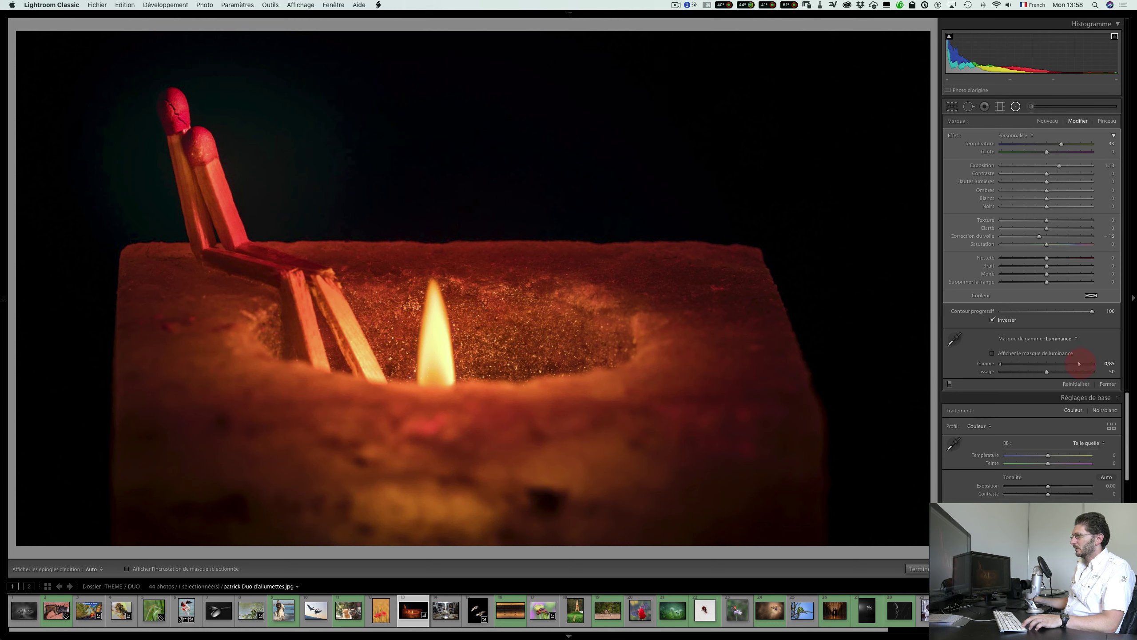
Restore the duplicated filter's luminance range to 0/100 and compare the photo with the radial filters off and on
{"action": "mouse_move", "coordinate": [1089, 363]}
{"action": "left_mouse_down"}
{"action": "mouse_move", "coordinate": [1108, 361]}
{"action": "mouse_move", "coordinate": [1093, 363]}
{"action": "left_mouse_up"}
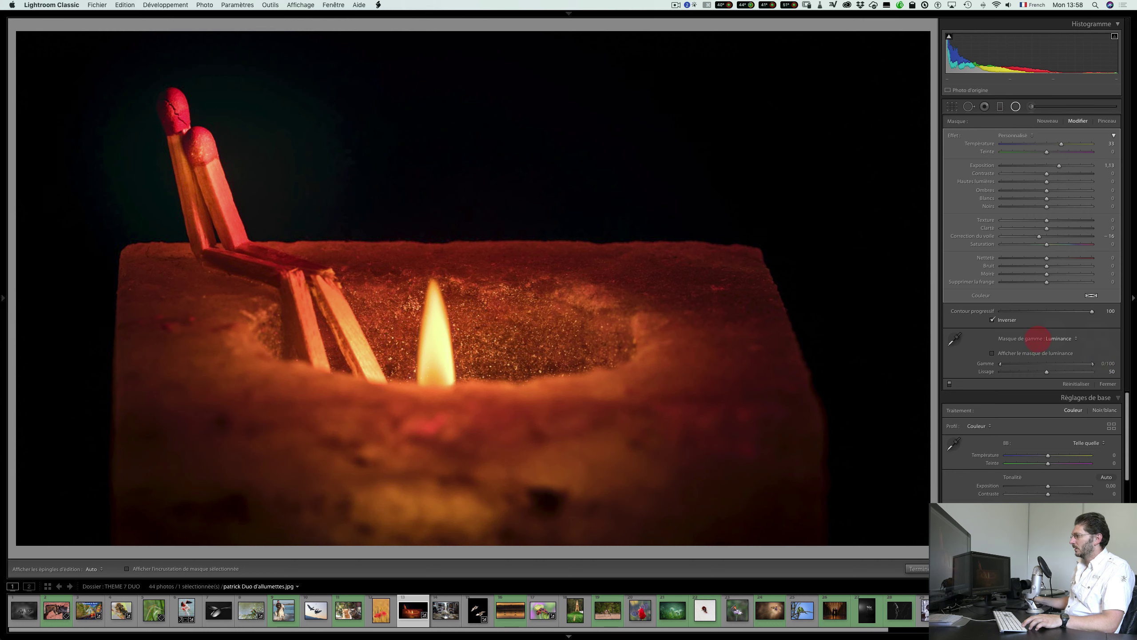
{"action": "left_click", "coordinate": [949, 384]}
{"action": "left_click", "coordinate": [949, 383]}
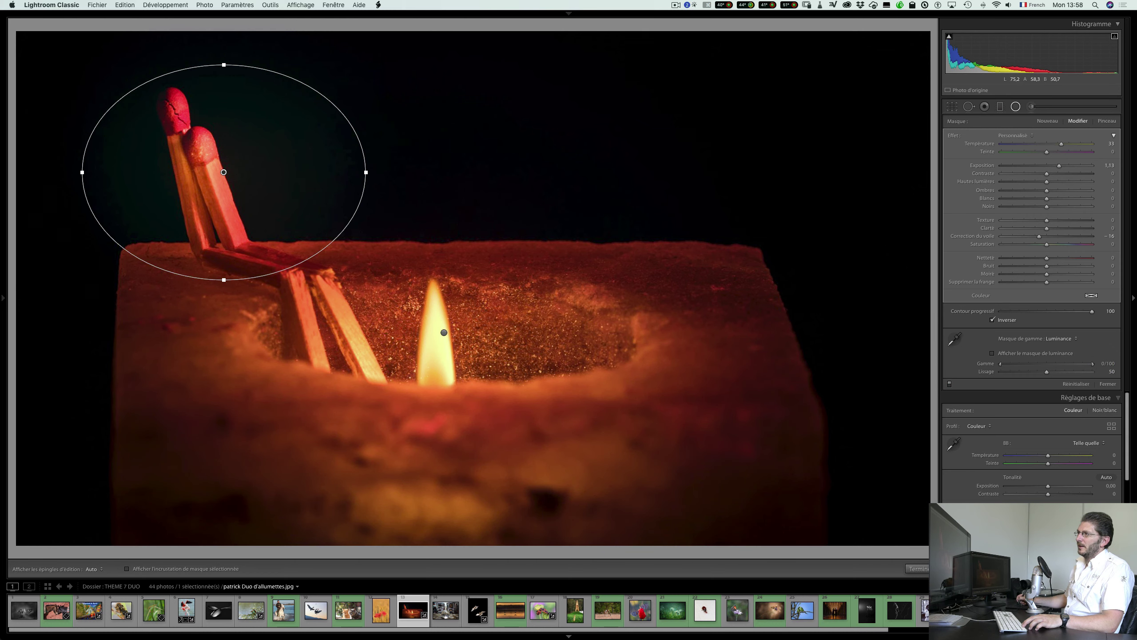
Set the match-head radial filter's mask brush to Erase and brush the effect off the rear matchstick, using the mask overlay with pins hidden
{"action": "left_click_drag", "start_coordinate": [216, 183], "coordinate": [216, 184]}
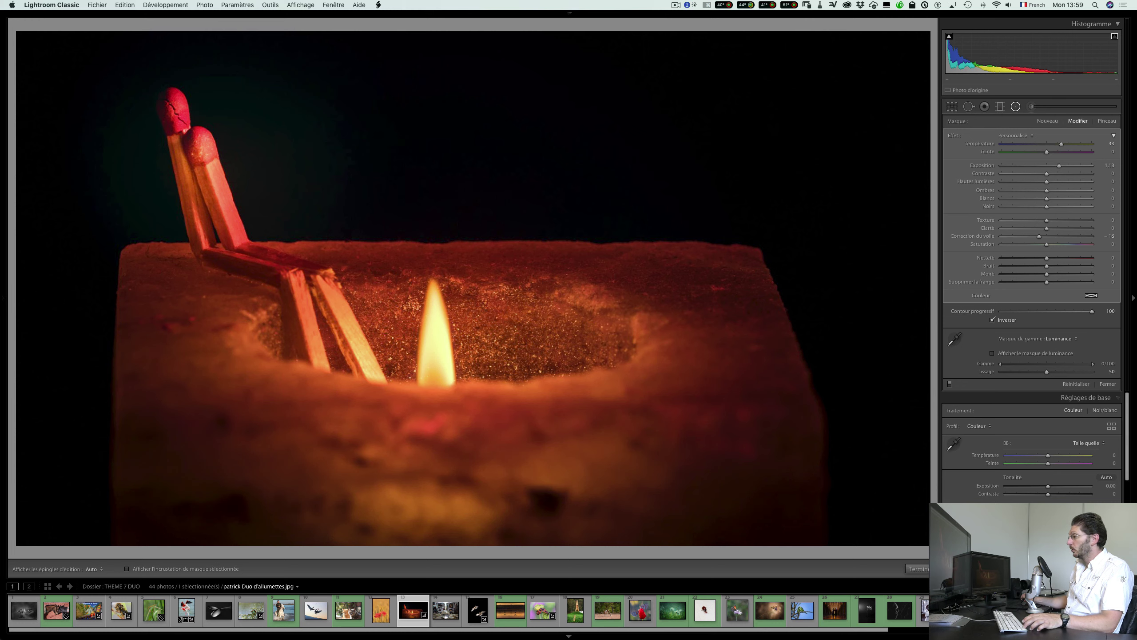
{"action": "key", "text": "alt"}
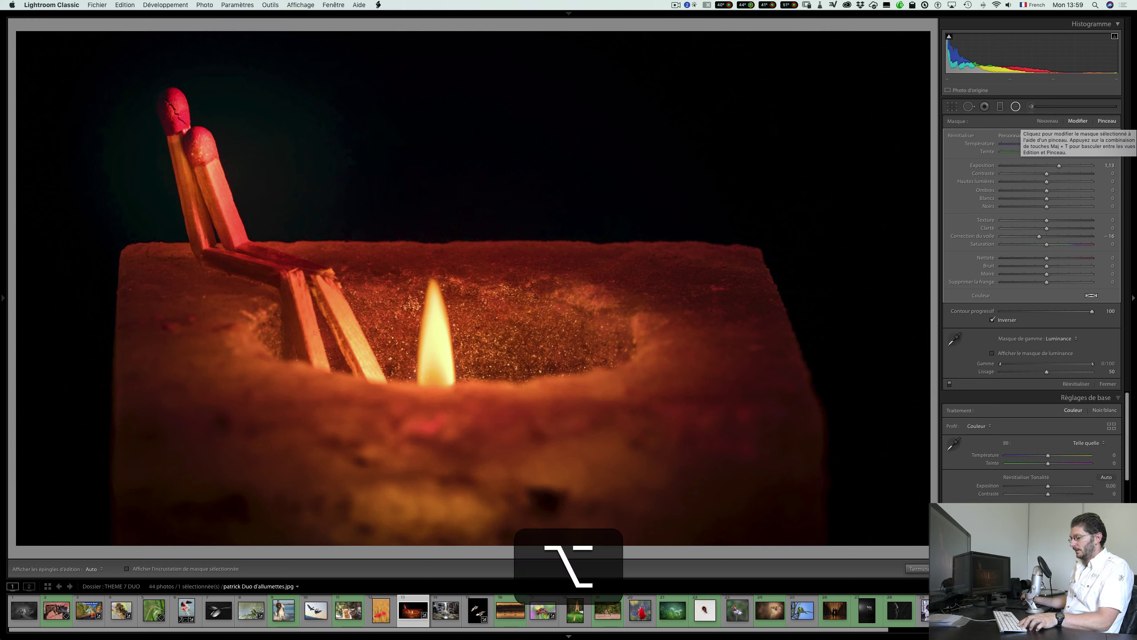
{"action": "key", "text": "ctrl"}
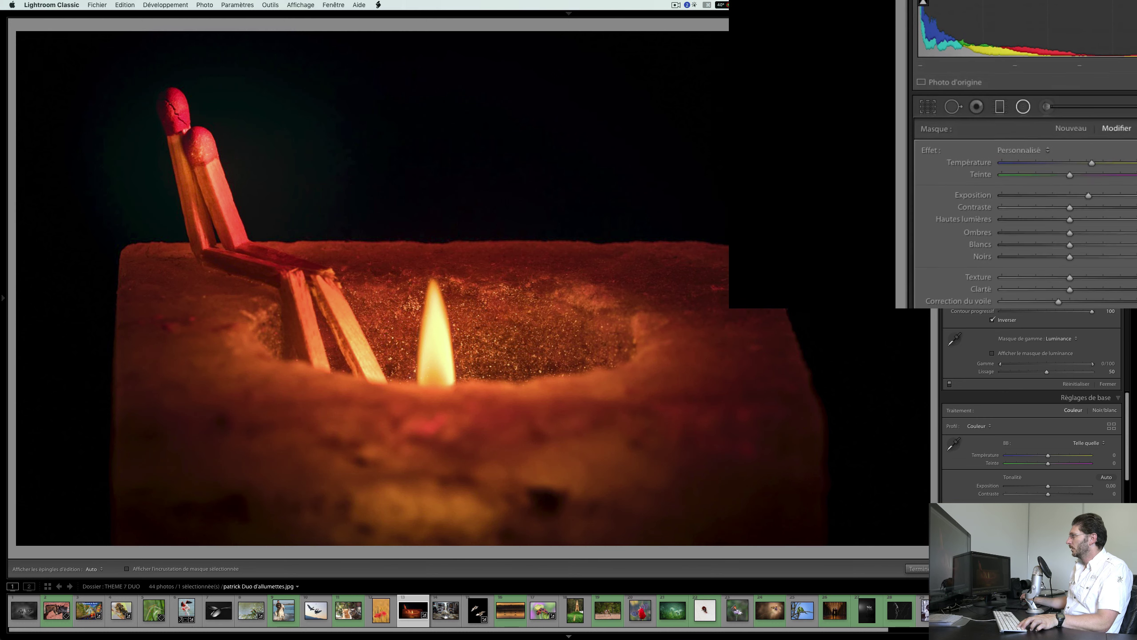
{"action": "left_click", "coordinate": [1107, 121]}
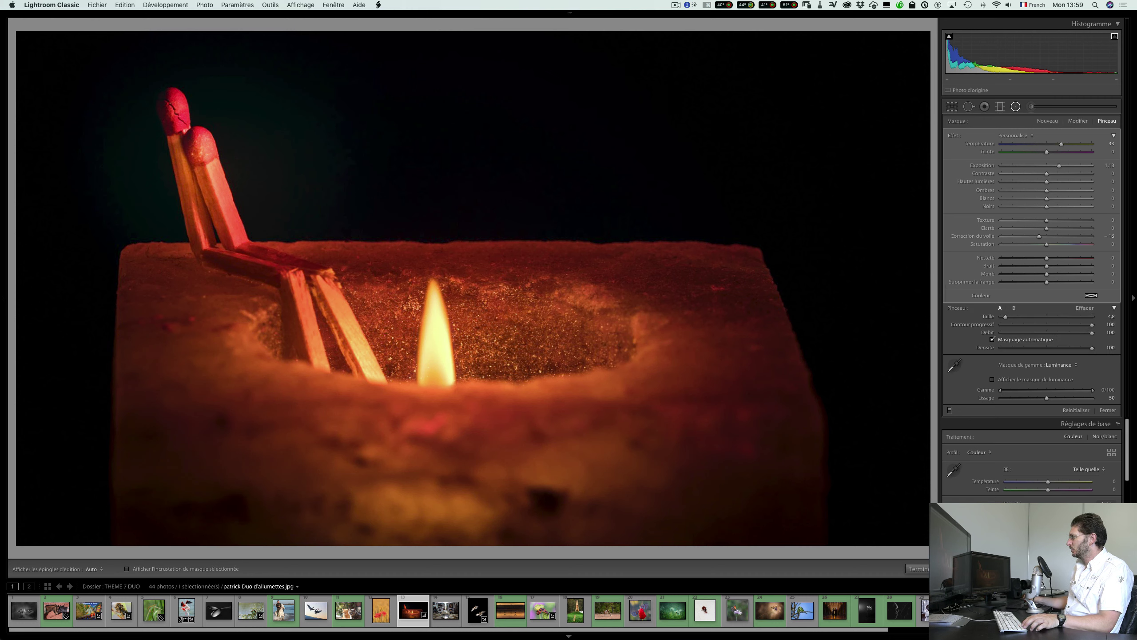
{"action": "left_click", "coordinate": [1084, 308]}
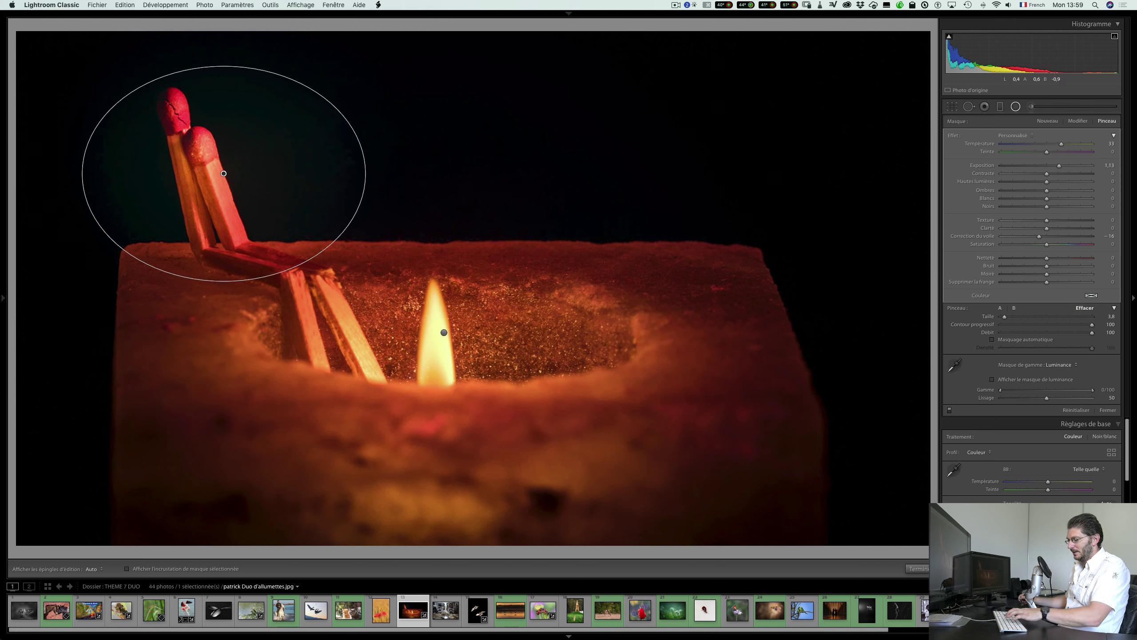
{"action": "key", "text": "o"}
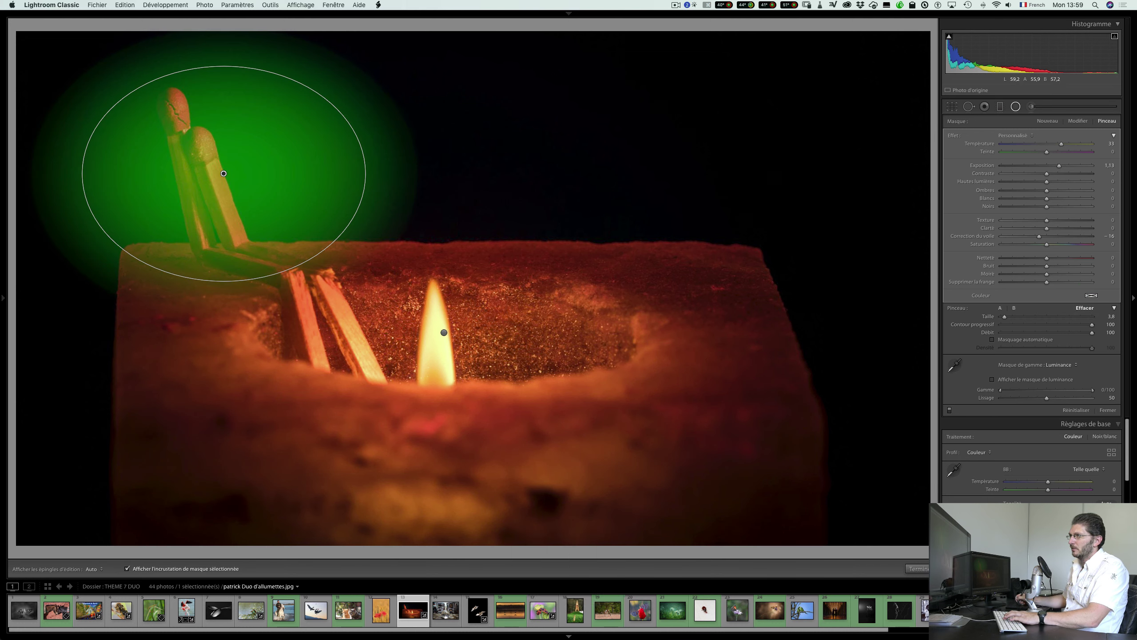
{"action": "key", "text": "h"}
{"action": "mouse_move", "coordinate": [174, 146]}
{"action": "left_mouse_down"}
{"action": "mouse_move", "coordinate": [193, 244]}
{"action": "mouse_move", "coordinate": [179, 184]}
{"action": "left_mouse_up"}
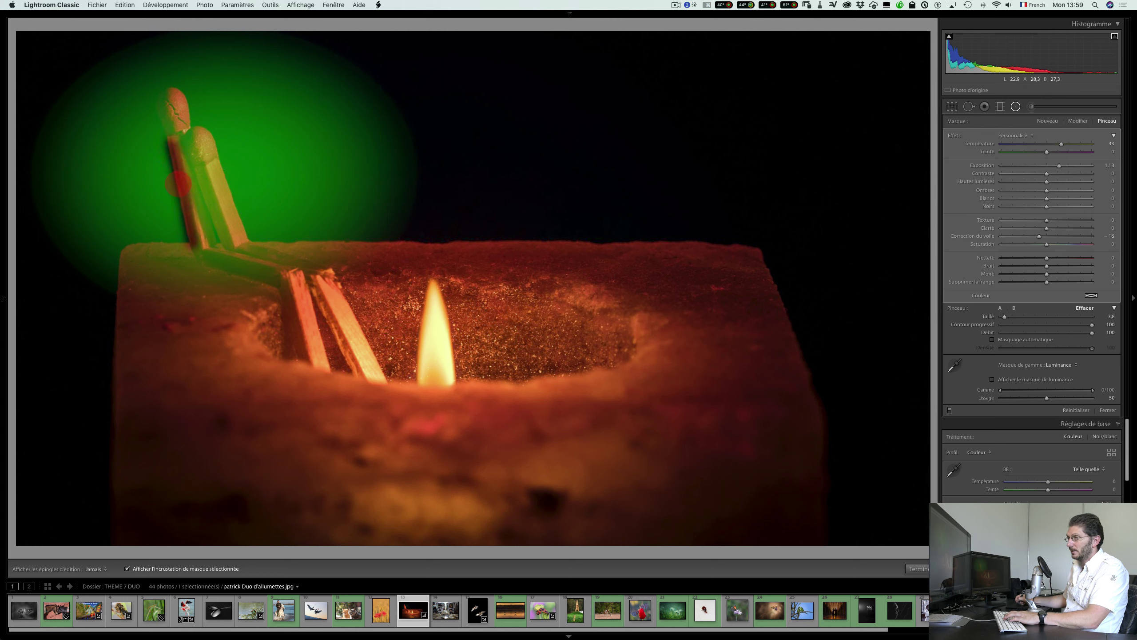
{"action": "key", "text": "h"}
{"action": "key", "text": "o"}
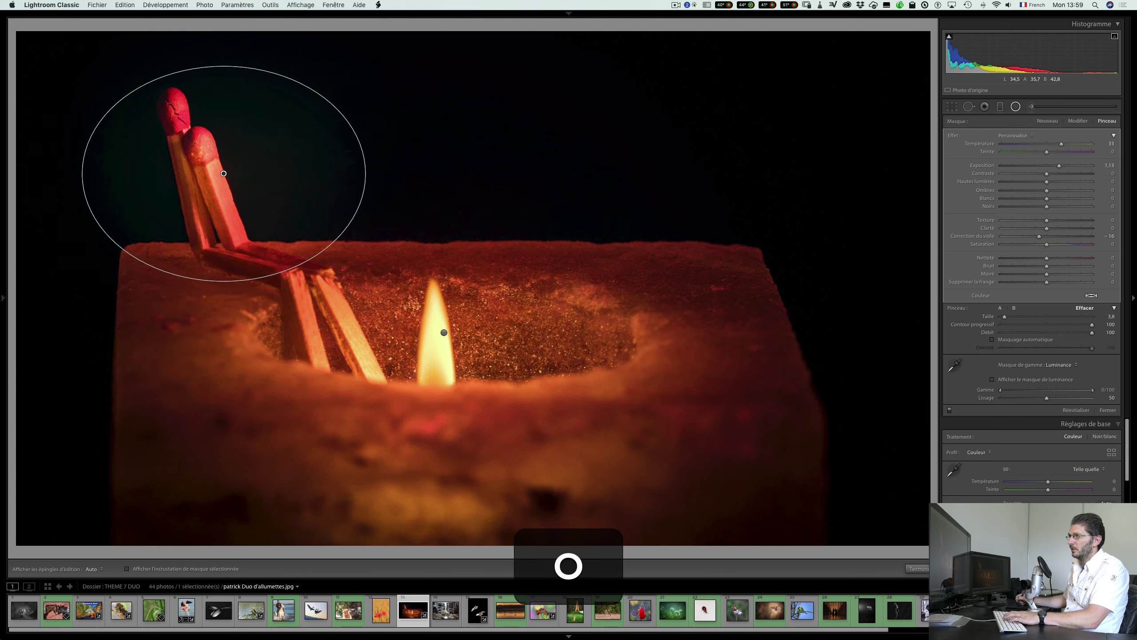
Inspect the matchsticks with the filter pins hidden and compare the photo with the radial filters switched off and on
{"action": "key", "text": "h"}
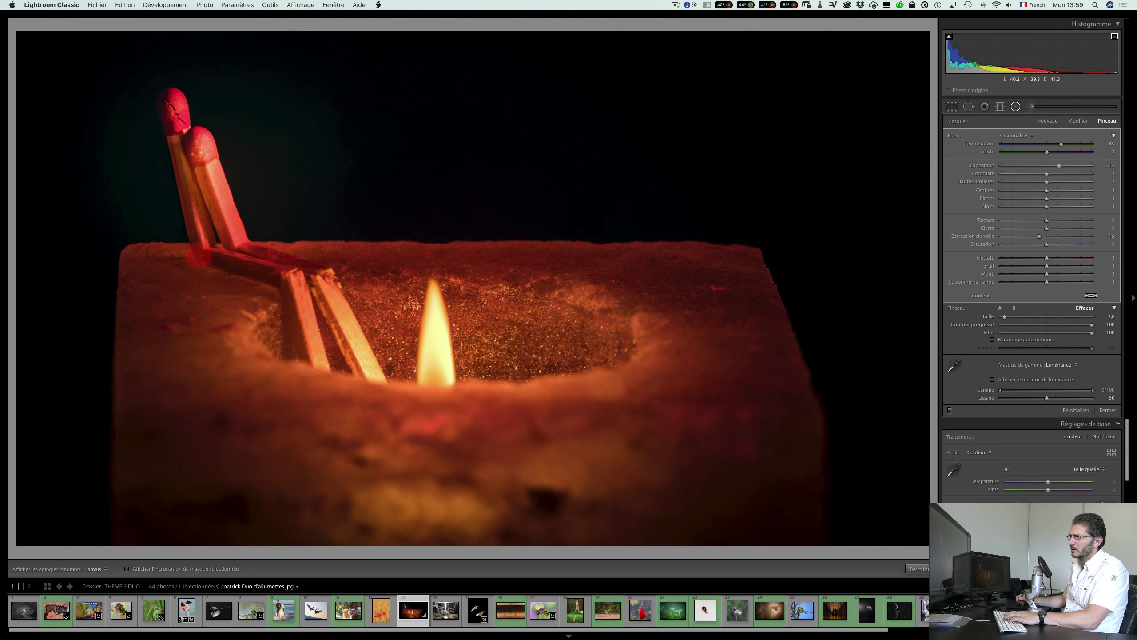
{"action": "key", "text": "h"}
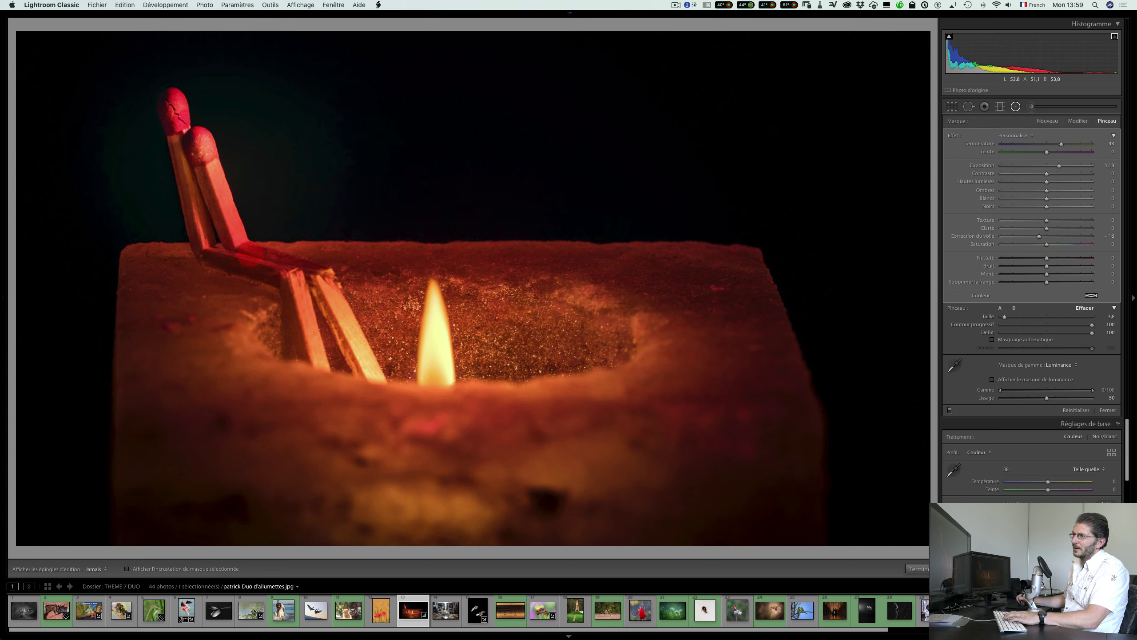
{"action": "key", "text": "h"}
{"action": "key", "text": "h"}
{"action": "key", "text": "h"}
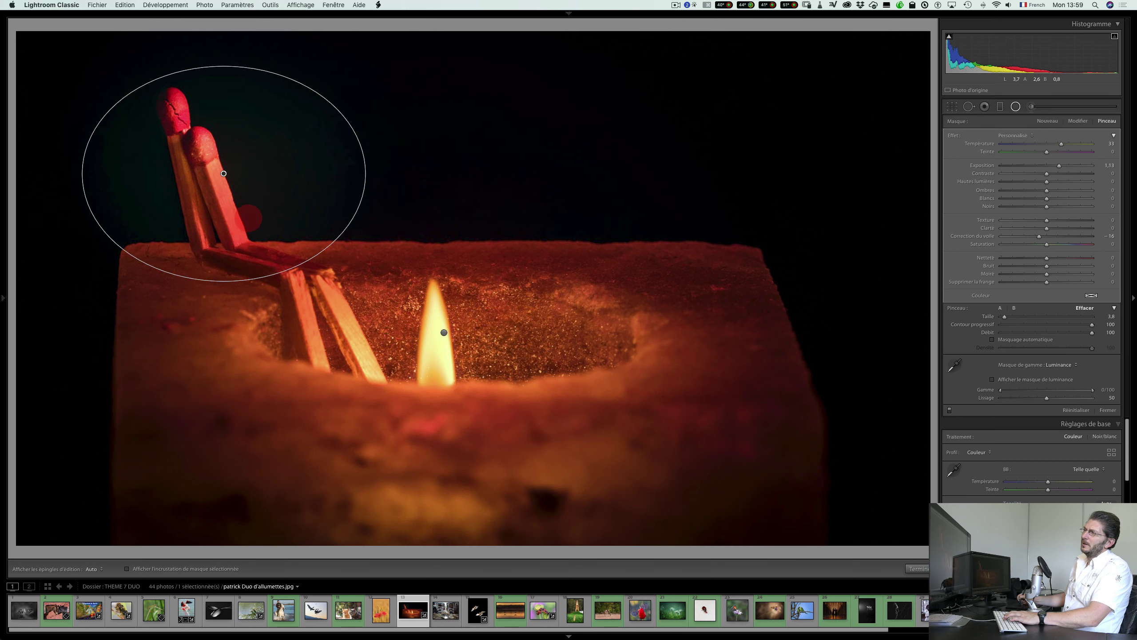
{"action": "key", "text": "h"}
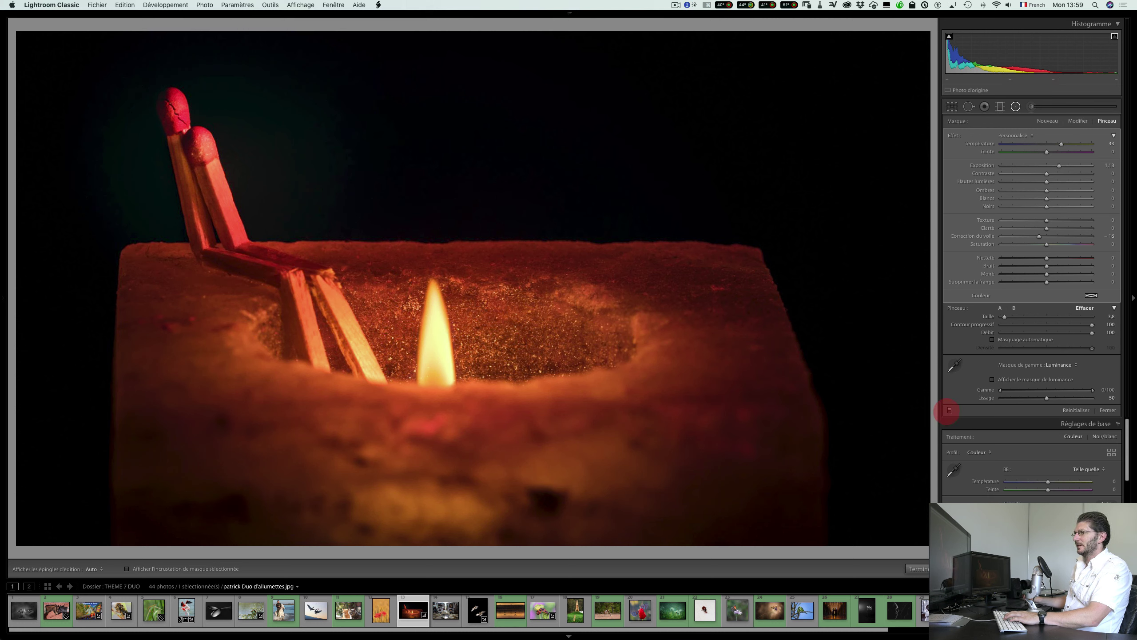
{"action": "left_click", "coordinate": [949, 409]}
{"action": "left_click", "coordinate": [949, 410]}
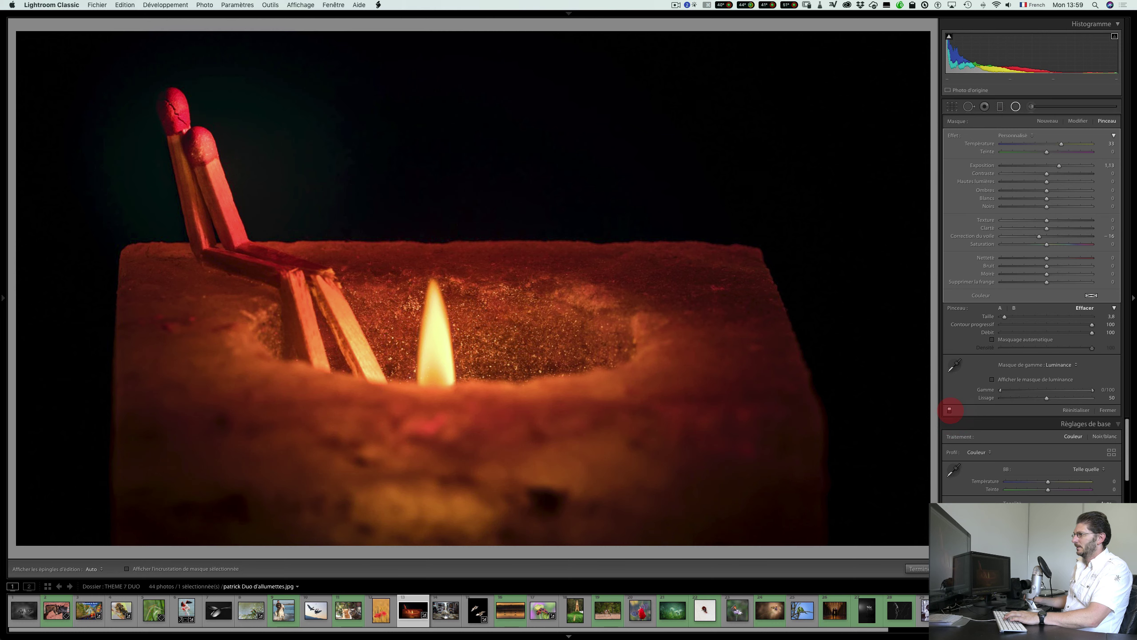
{"action": "left_click", "coordinate": [950, 409]}
{"action": "left_click", "coordinate": [949, 409]}
{"action": "key", "text": "h"}
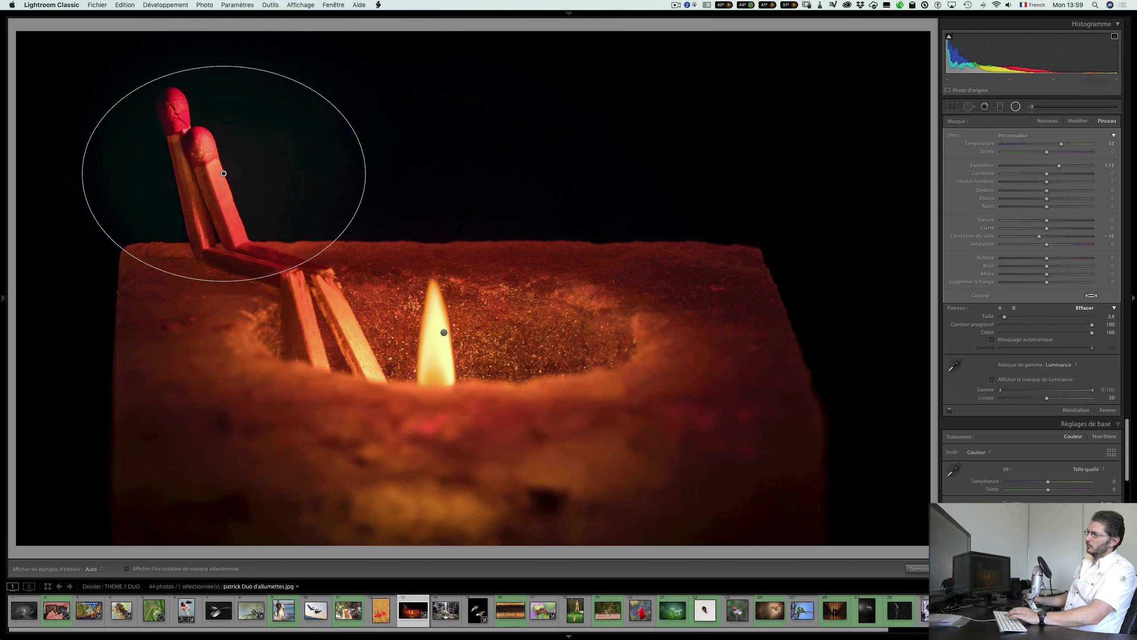
Finish editing the match-head filter and start a new radial filter on the photo
{"action": "left_click", "coordinate": [917, 567]}
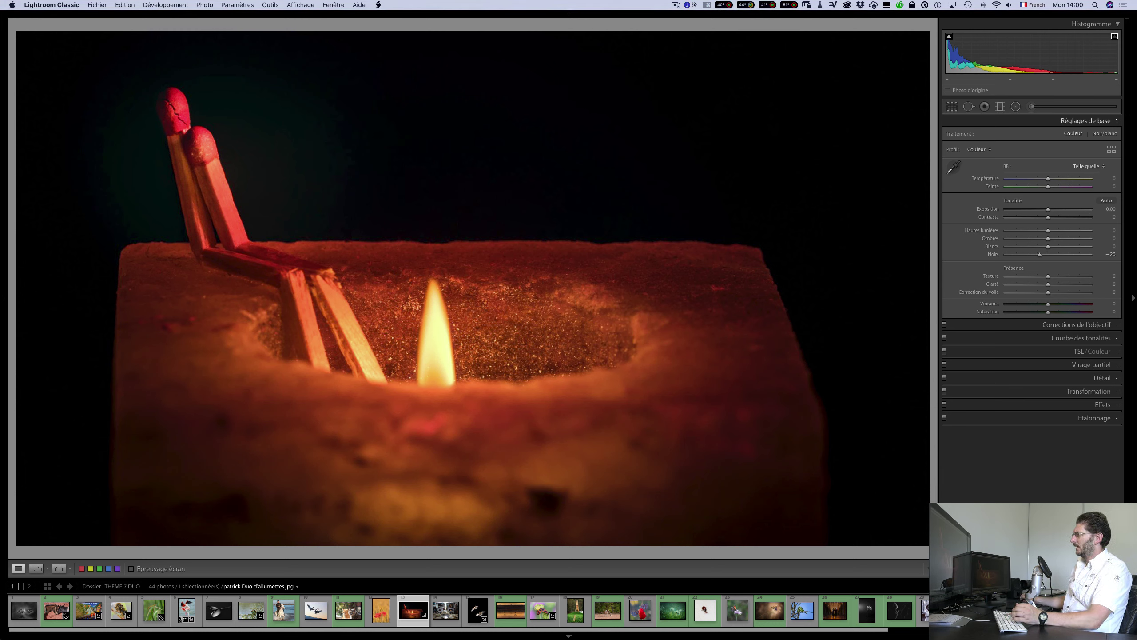
{"action": "left_click", "coordinate": [1016, 106]}
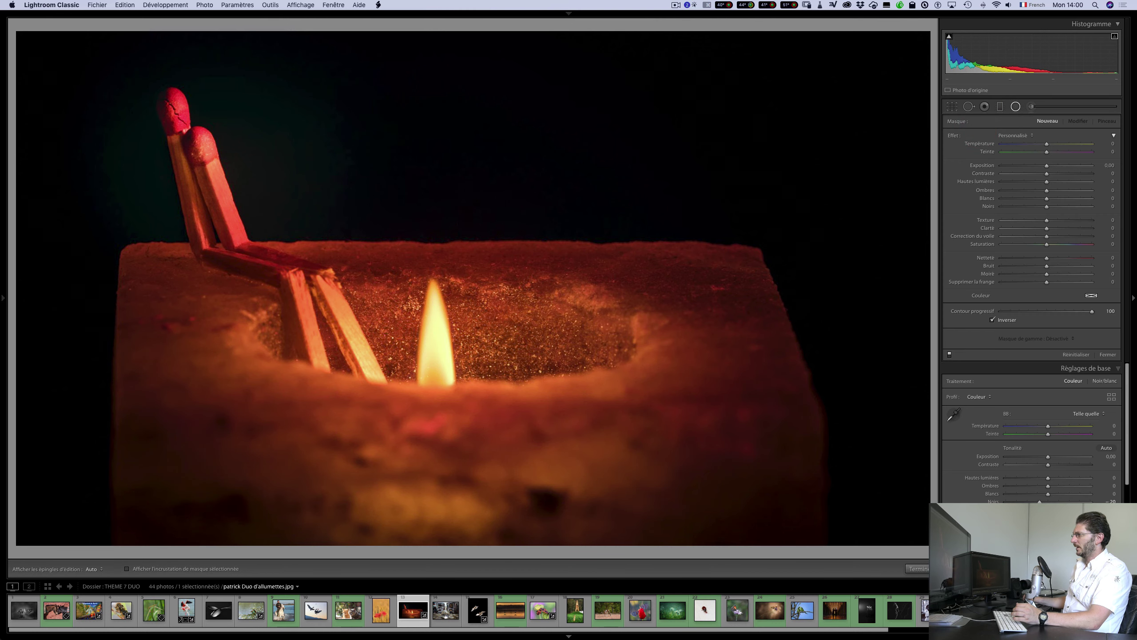